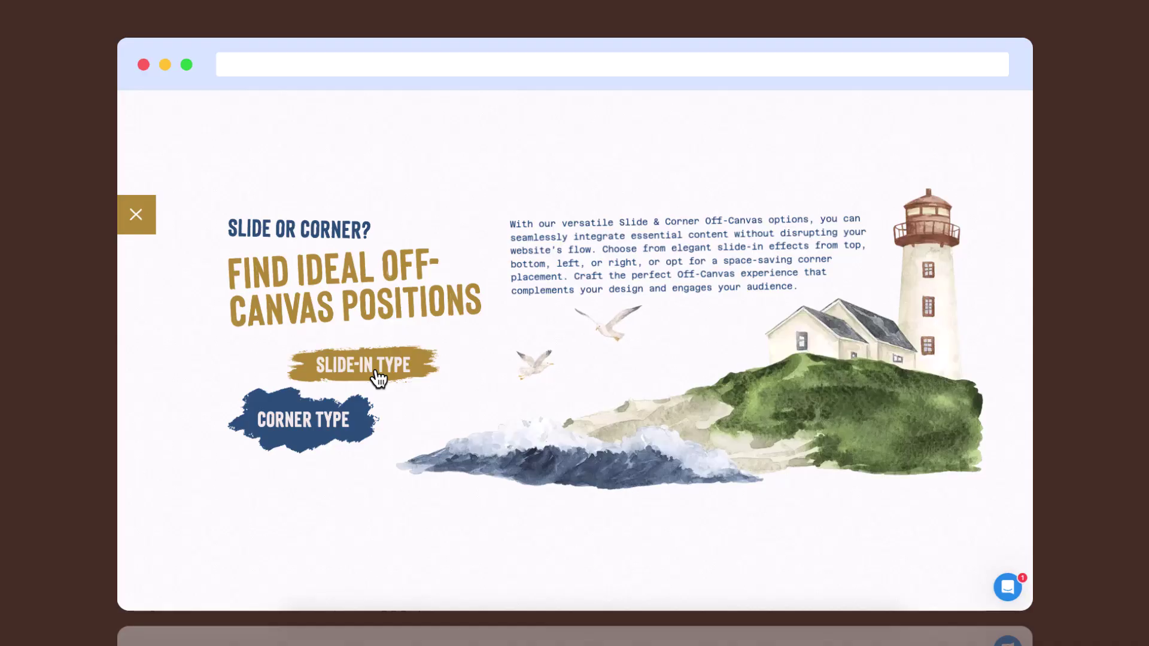
Step: Preview the slide-in type and corner type off-canvas panels on the demo page
left_click(376, 370)
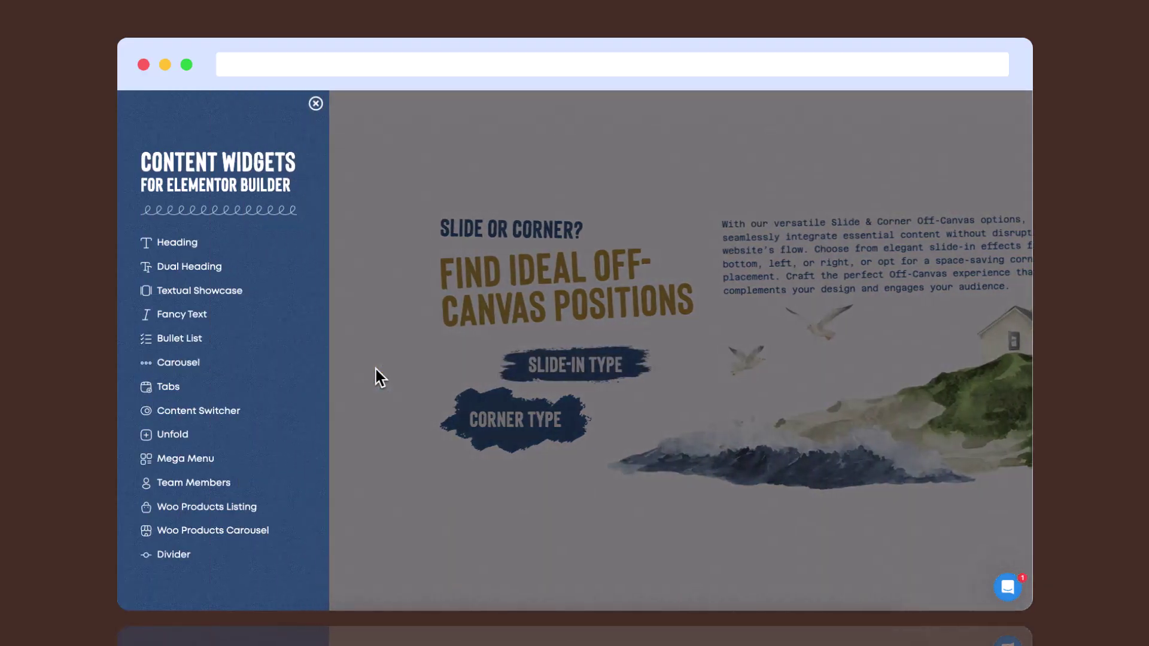
left_click(376, 369)
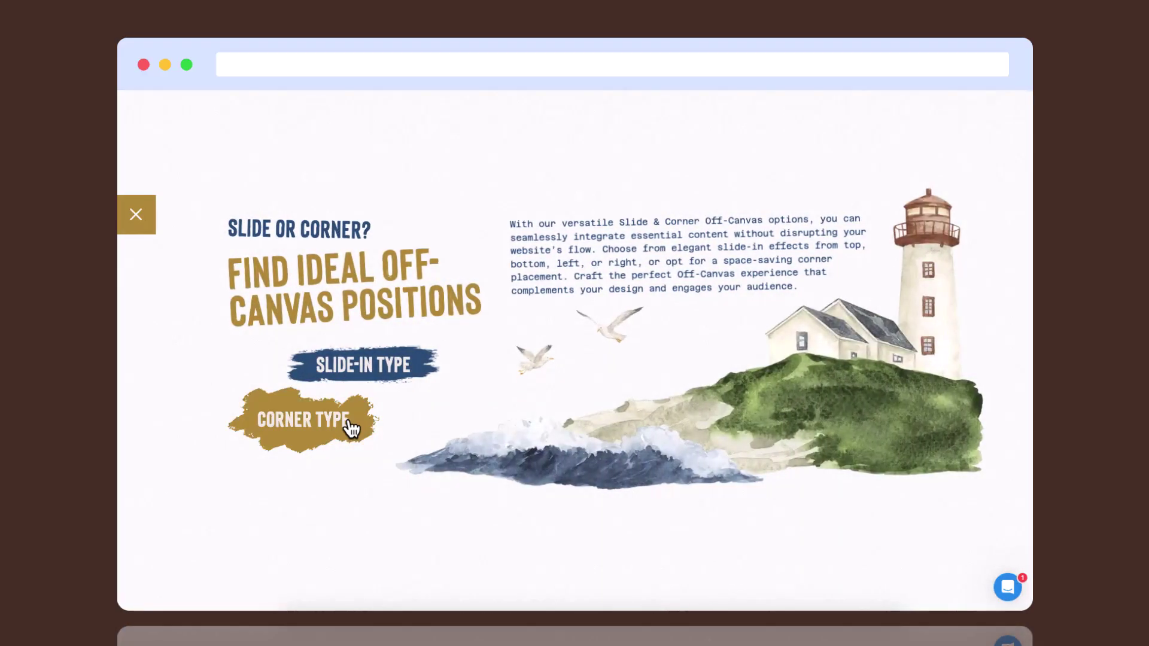
left_click(348, 419)
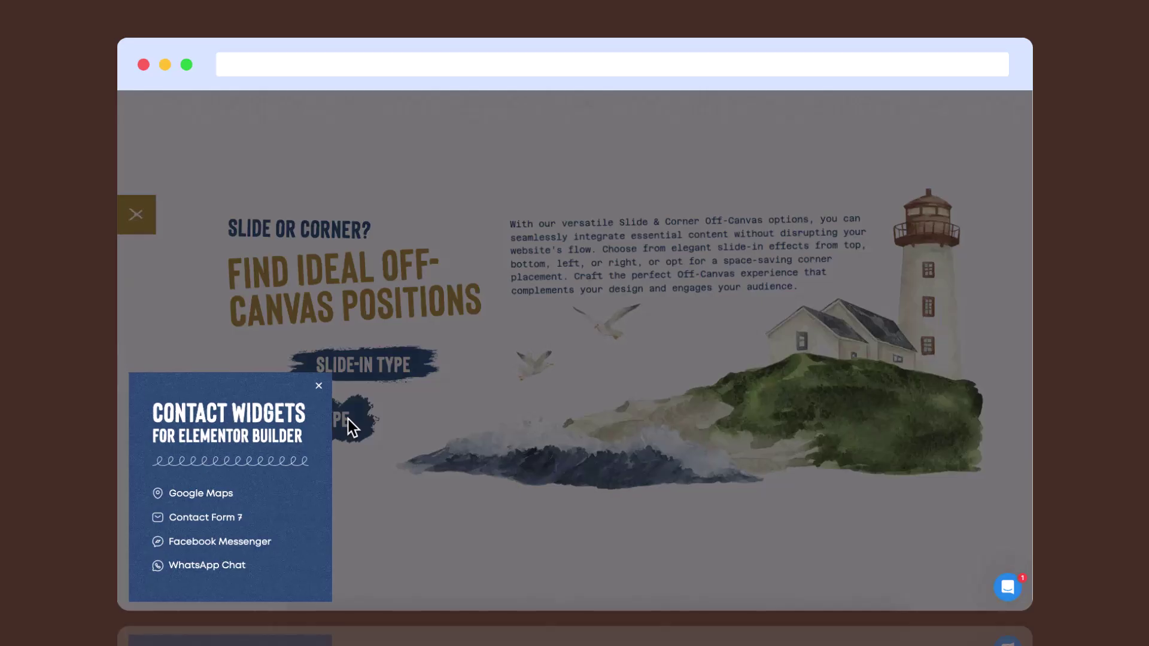
left_click(348, 419)
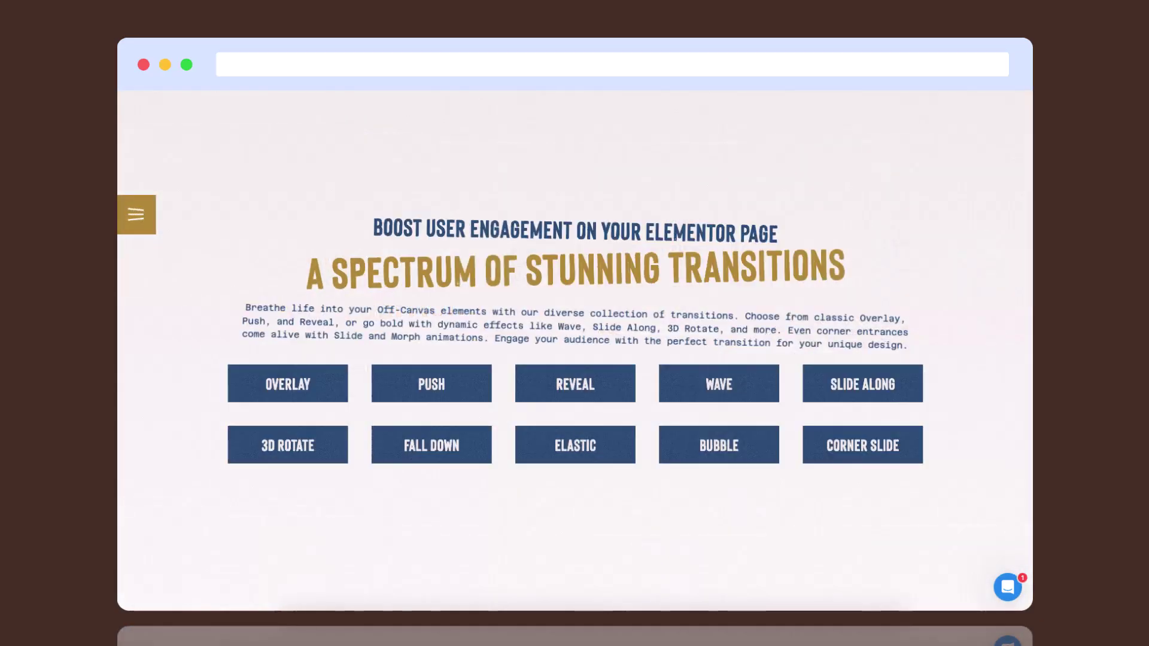
Step: Preview the Push, Wave, Bubble, Corner Slide and 3D Rotate off-canvas transitions on the demo page, closing each panel
left_click(432, 384)
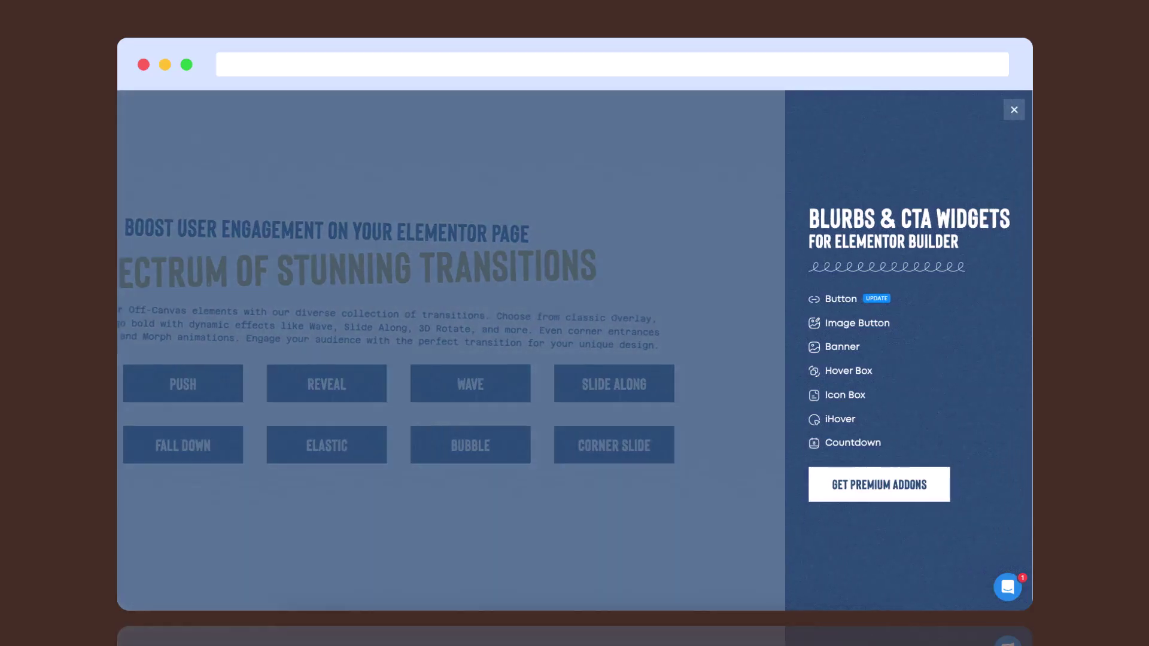
left_click(719, 384)
left_click(719, 383)
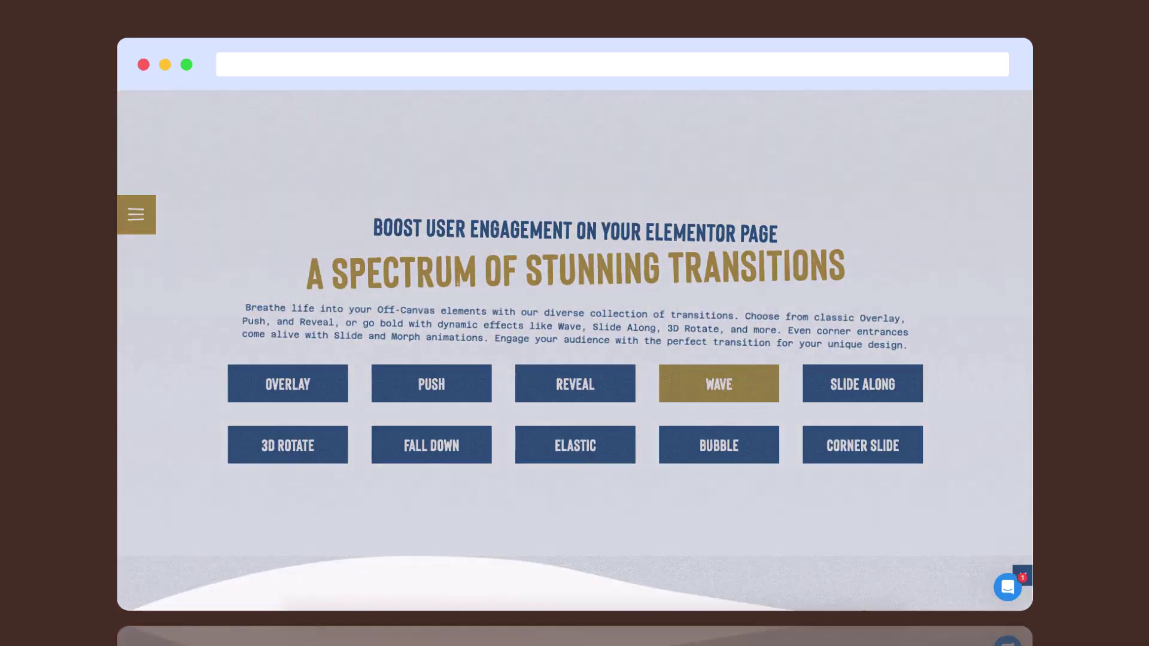
key("Escape")
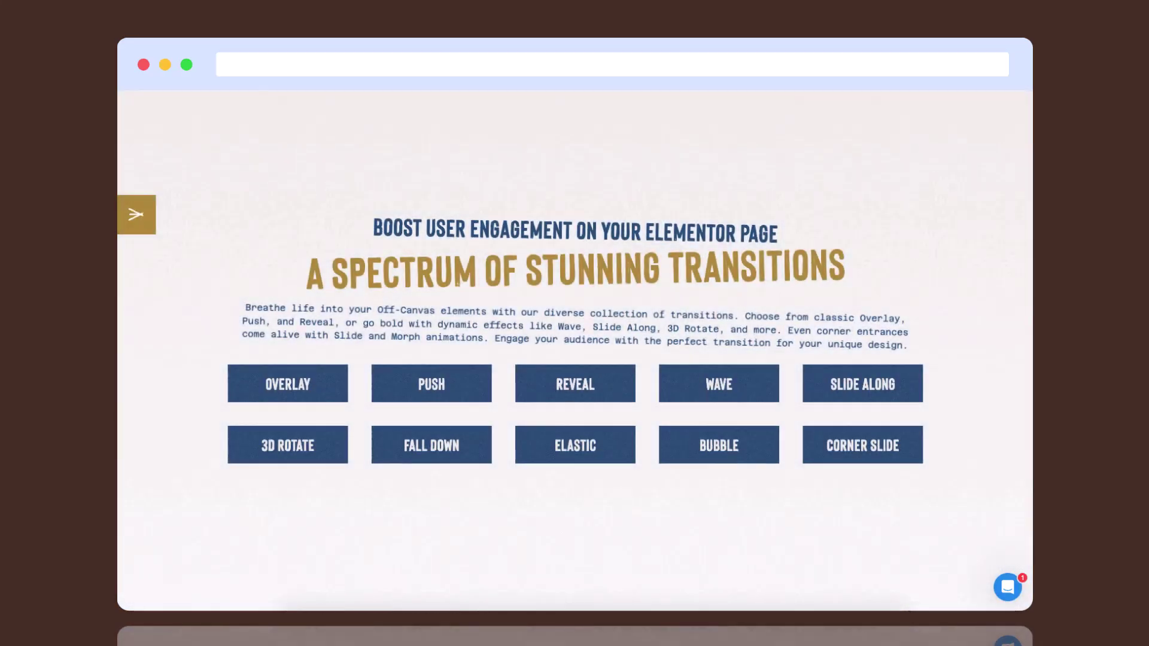
left_click(719, 446)
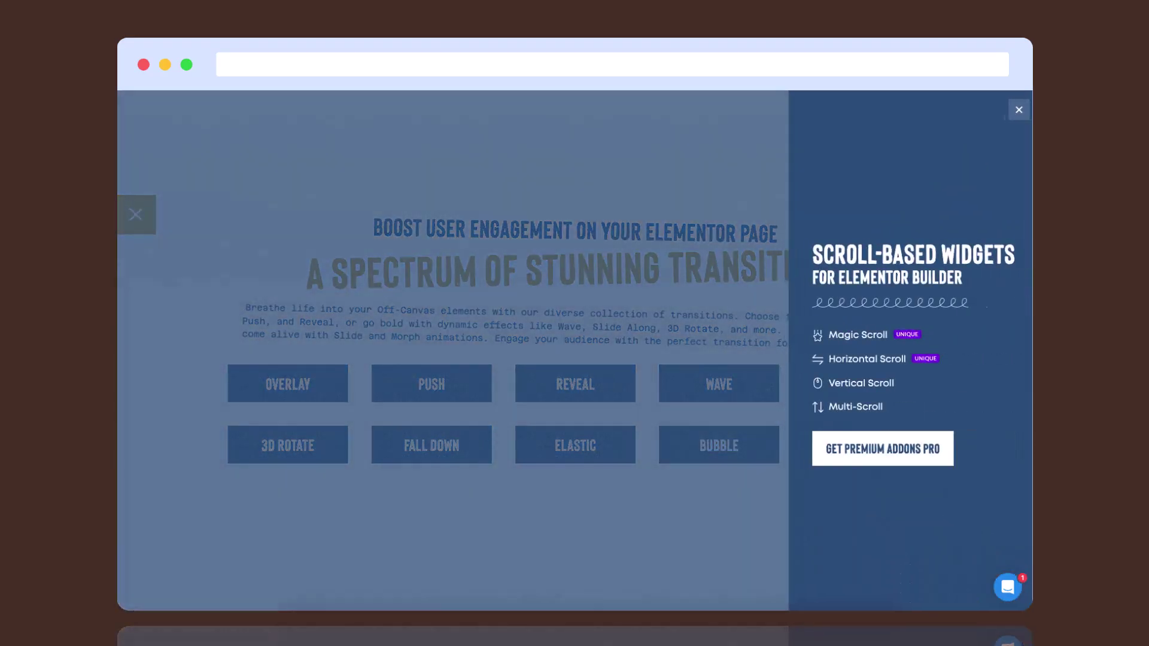
key("Escape")
left_click(863, 446)
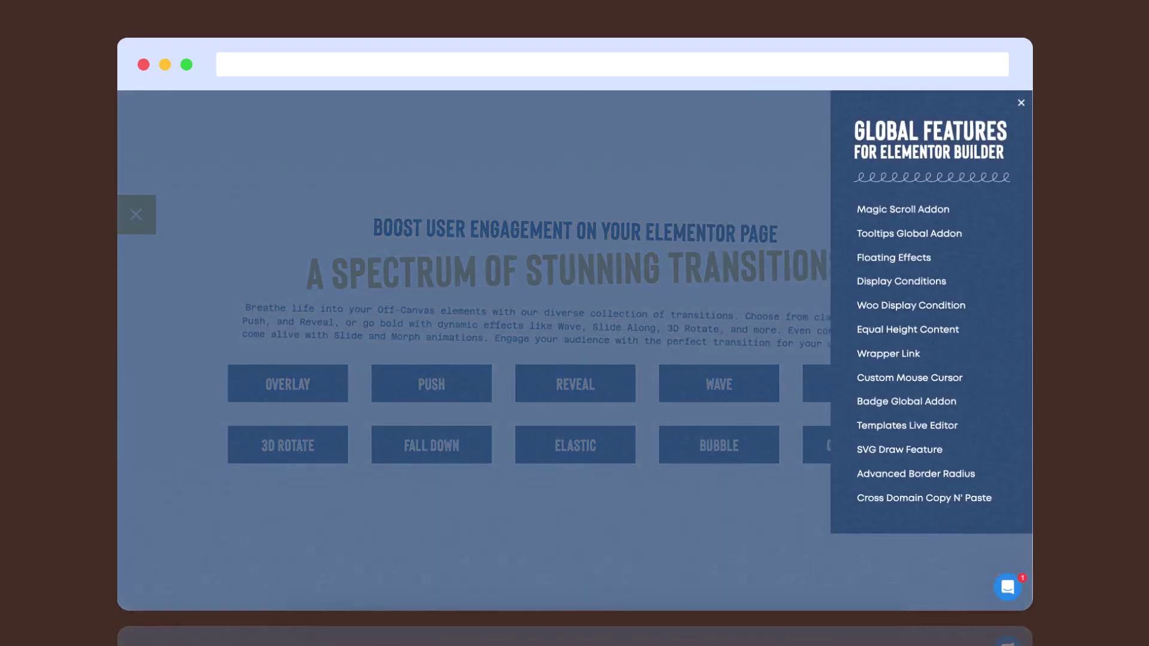
key("Escape")
left_click(288, 445)
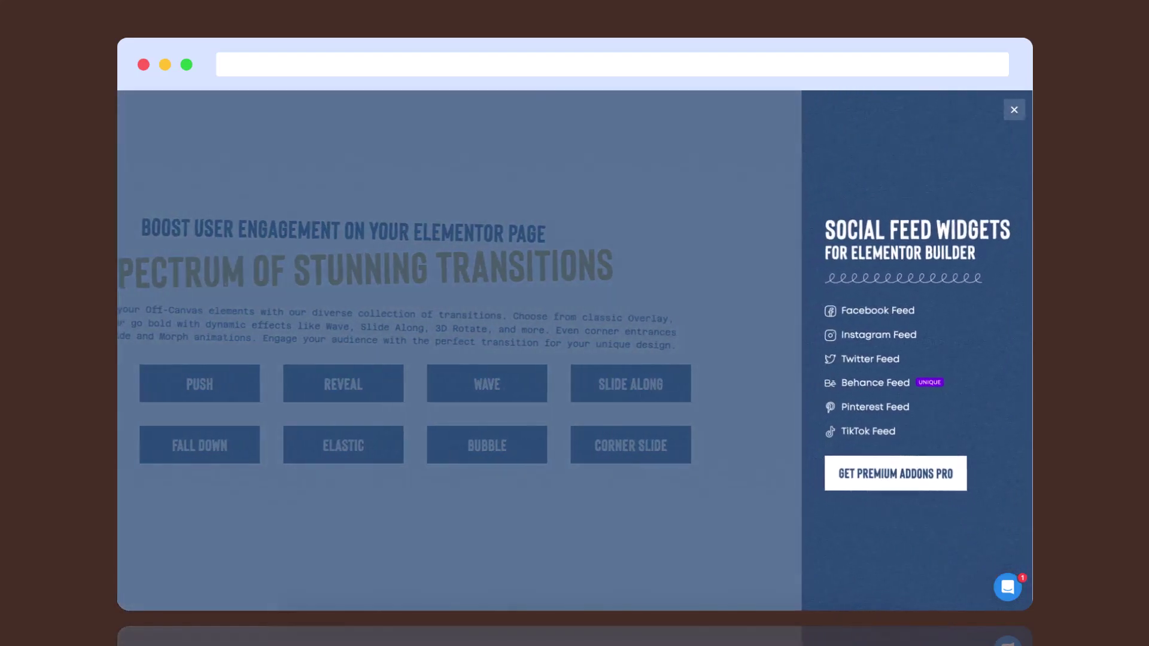
key("Escape")
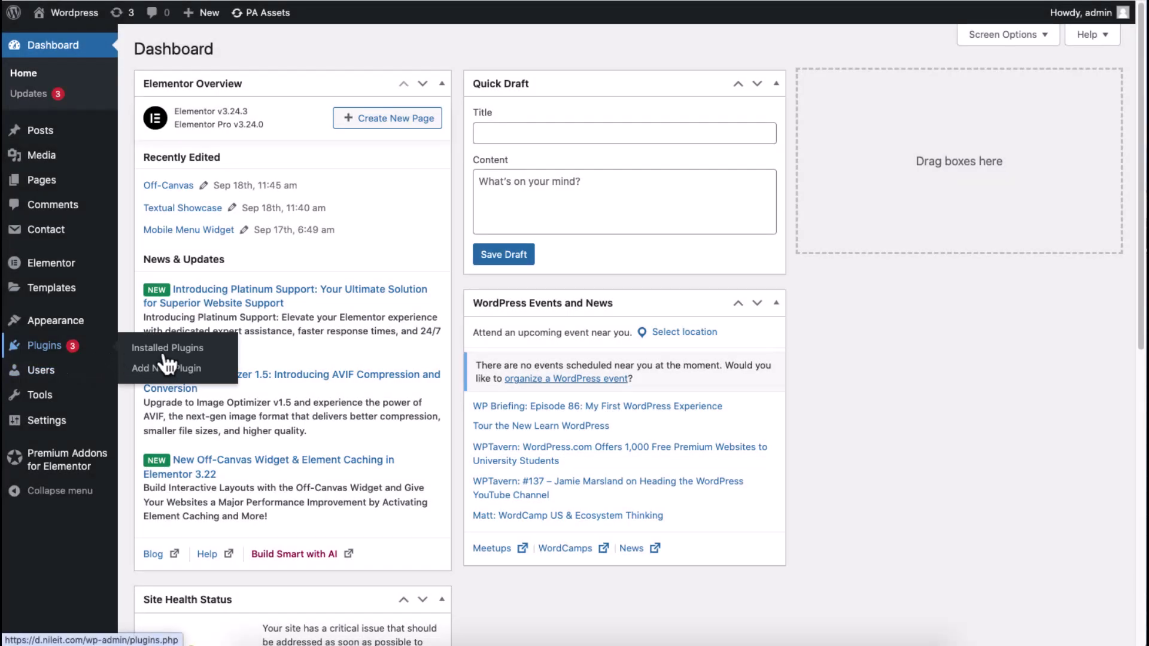
Step: Open the installed plugins and search the Premium Addons widget list for "Off Canvas"
left_click(148, 353)
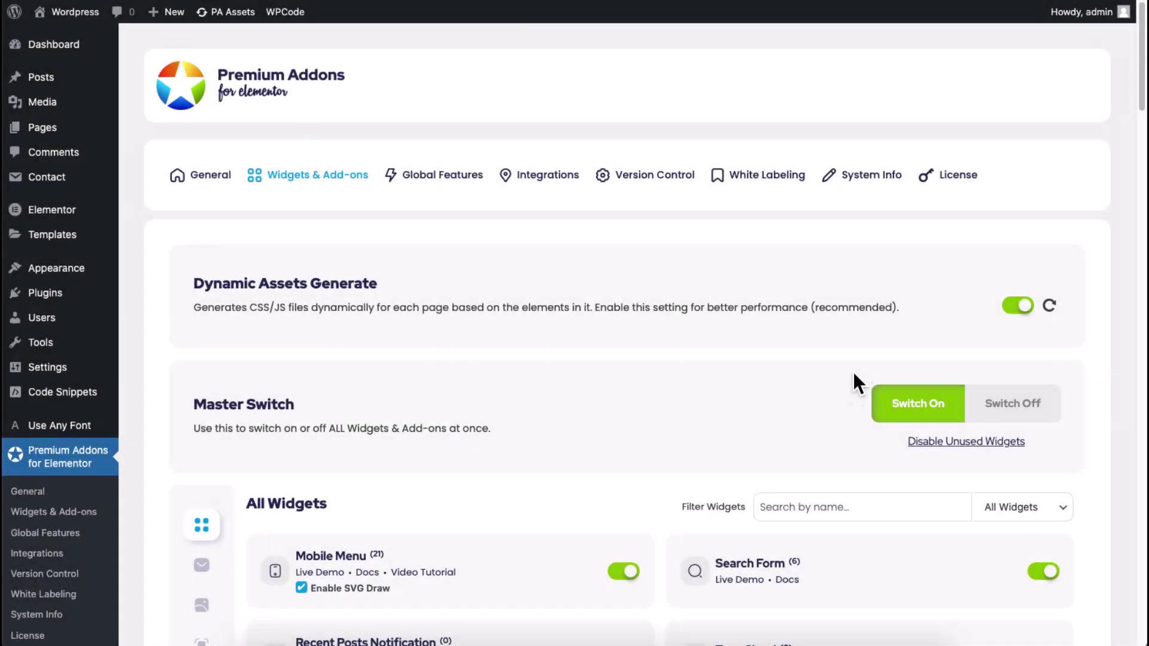
scroll(854, 374, "down", 5)
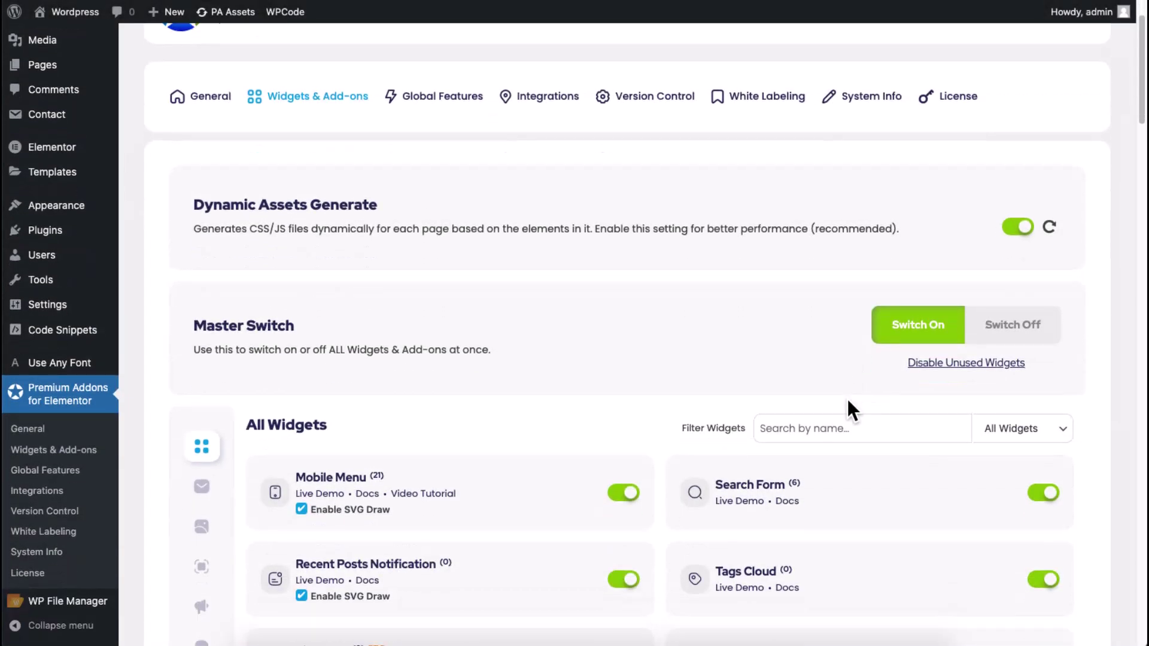
left_click(813, 256)
type("Off Canvas")
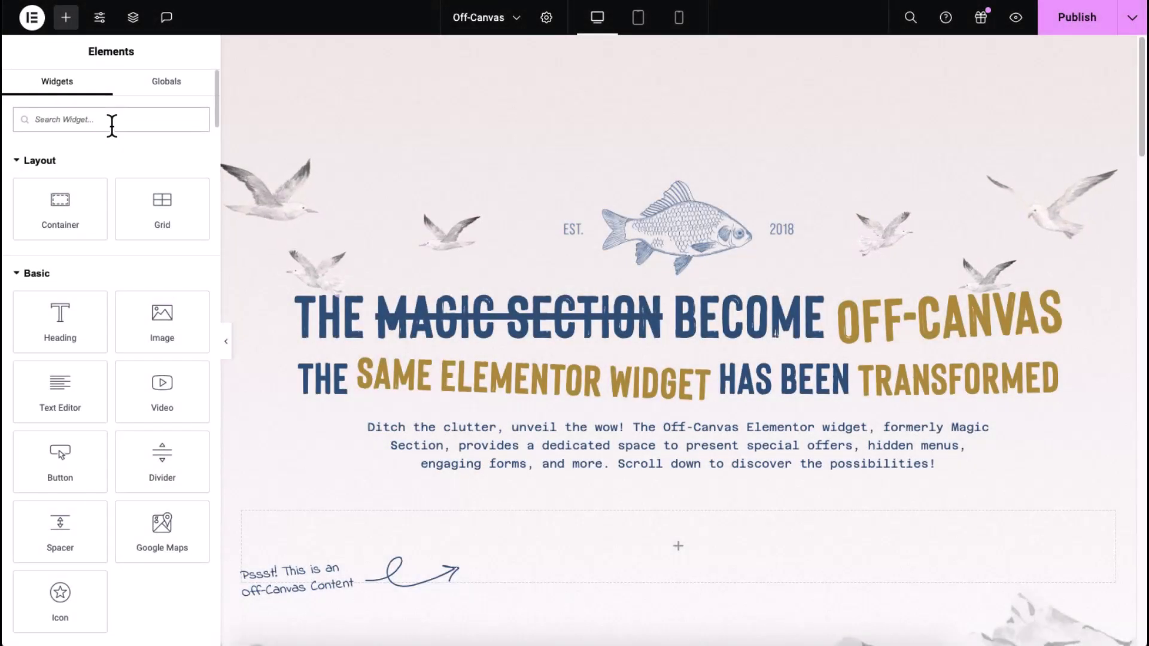
Step: Find the "Premium Off Canvas" widget and add it to the empty container below the intro text of the Off-Canvas page
left_click(111, 123)
type("Premium Off Canvas")
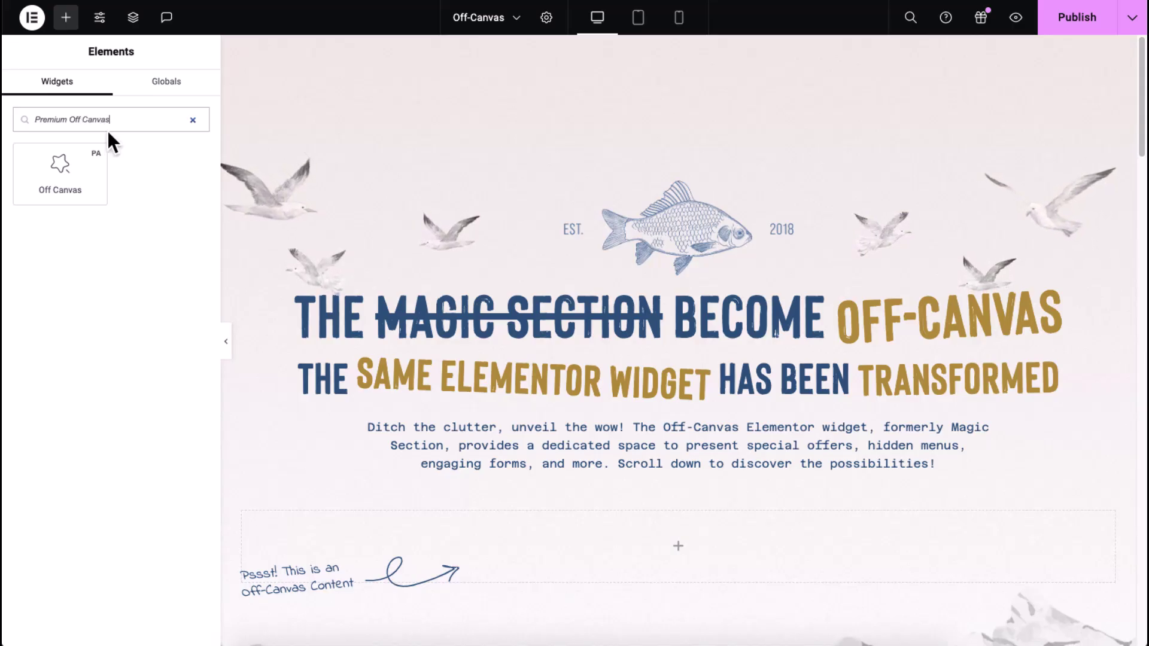
left_click_drag(95, 202, 673, 546)
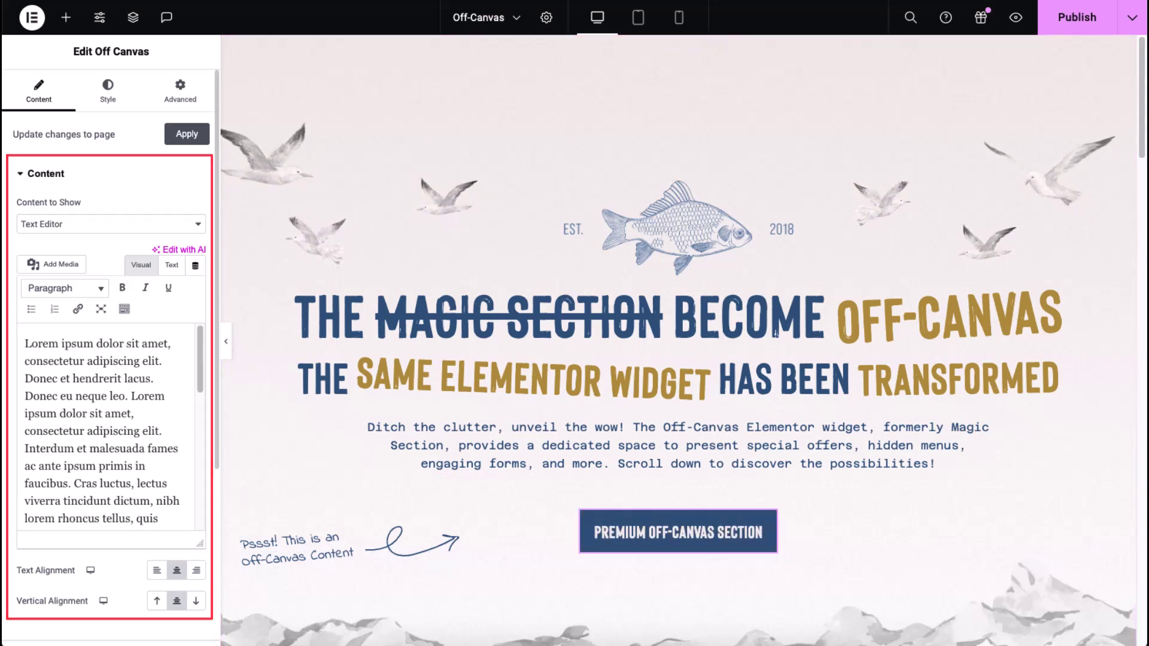
Step: Keep Text Editor as the content to show, select its placeholder text and open the off-canvas panel from its trigger button
left_click(170, 226)
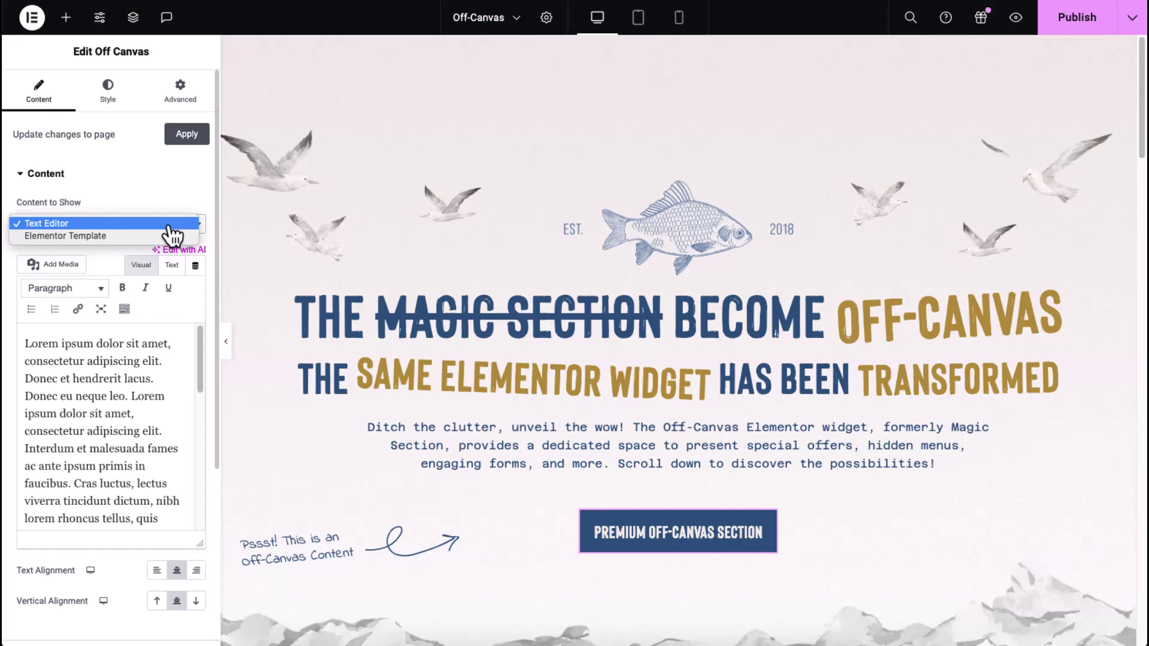
left_click(170, 224)
key("ctrl+a")
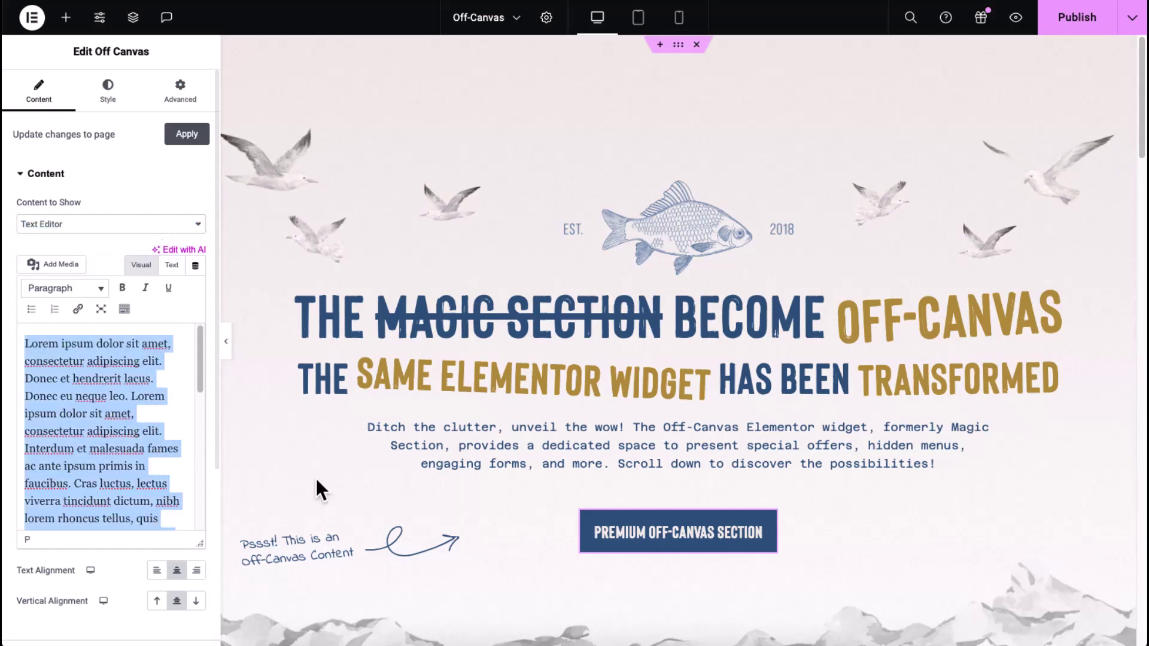
left_click(618, 542)
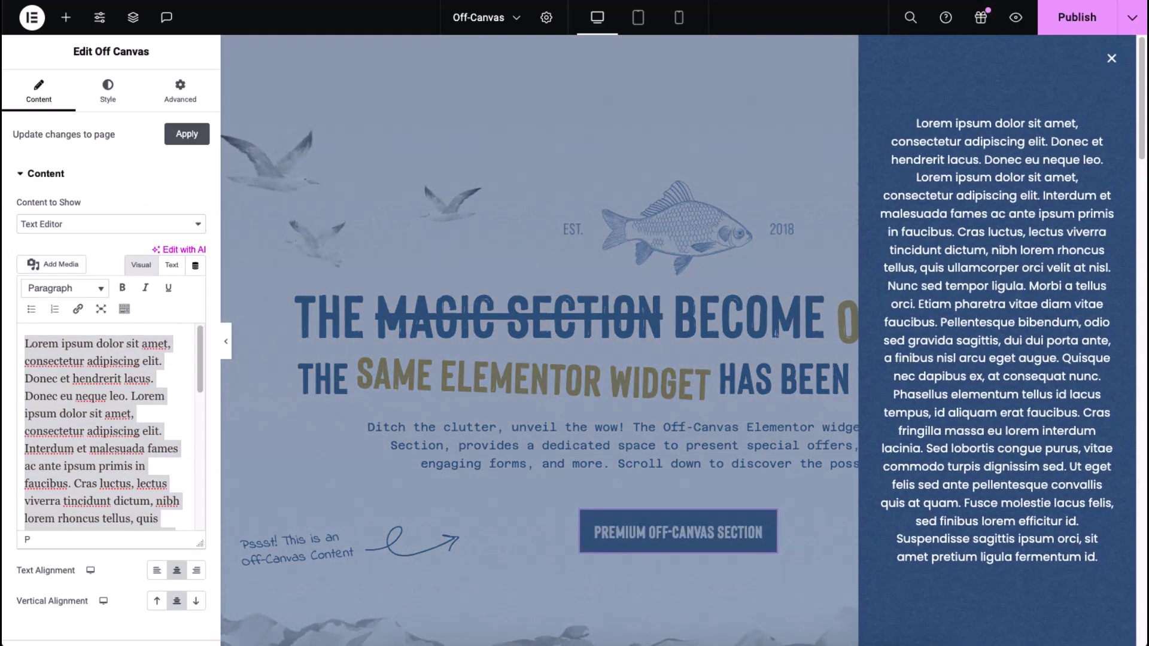
Step: Try the text alignments and the top, middle and bottom vertical alignments on the off-canvas text, ending with centered text and middle alignment
left_click(158, 572)
left_click(175, 579)
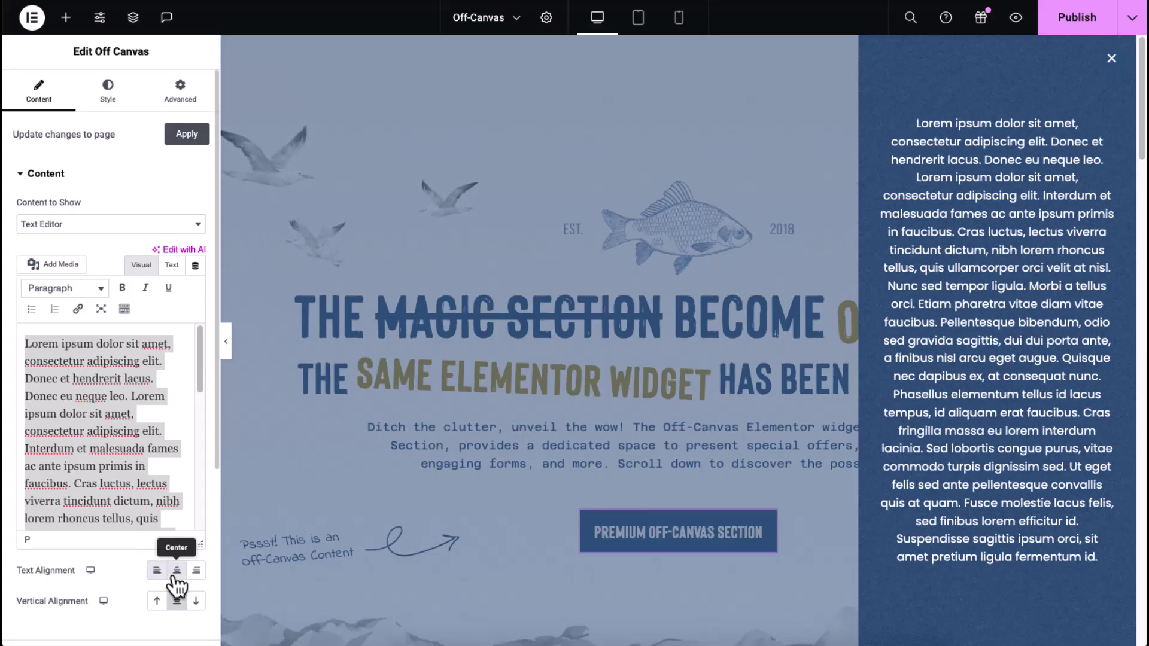
left_click(195, 577)
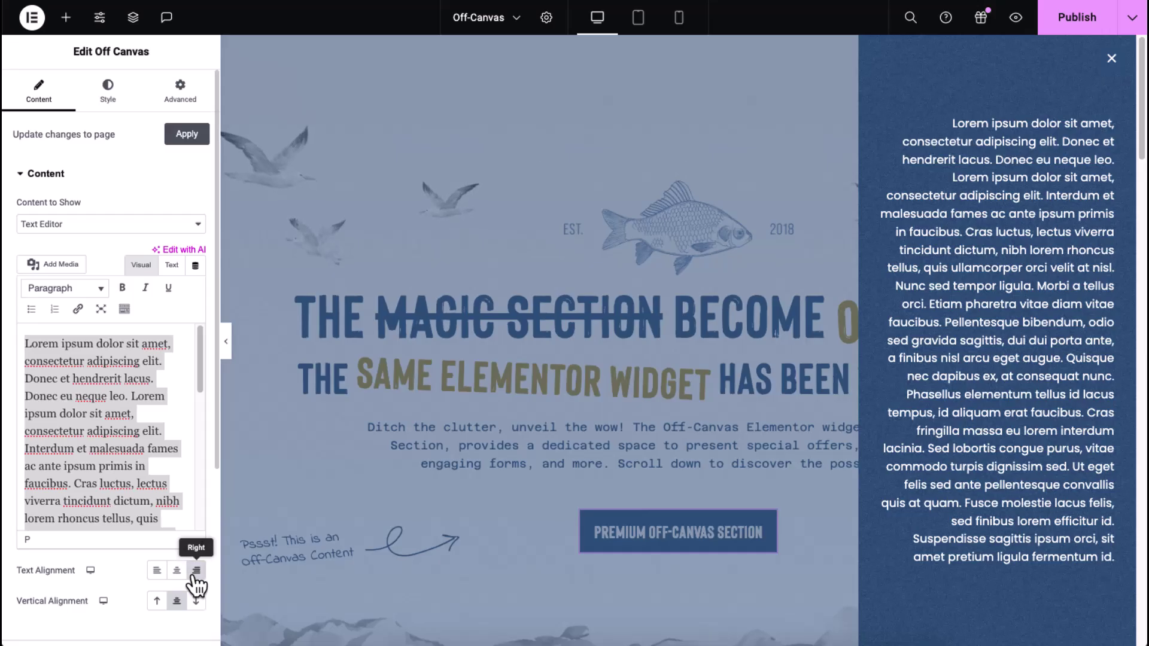
left_click(158, 601)
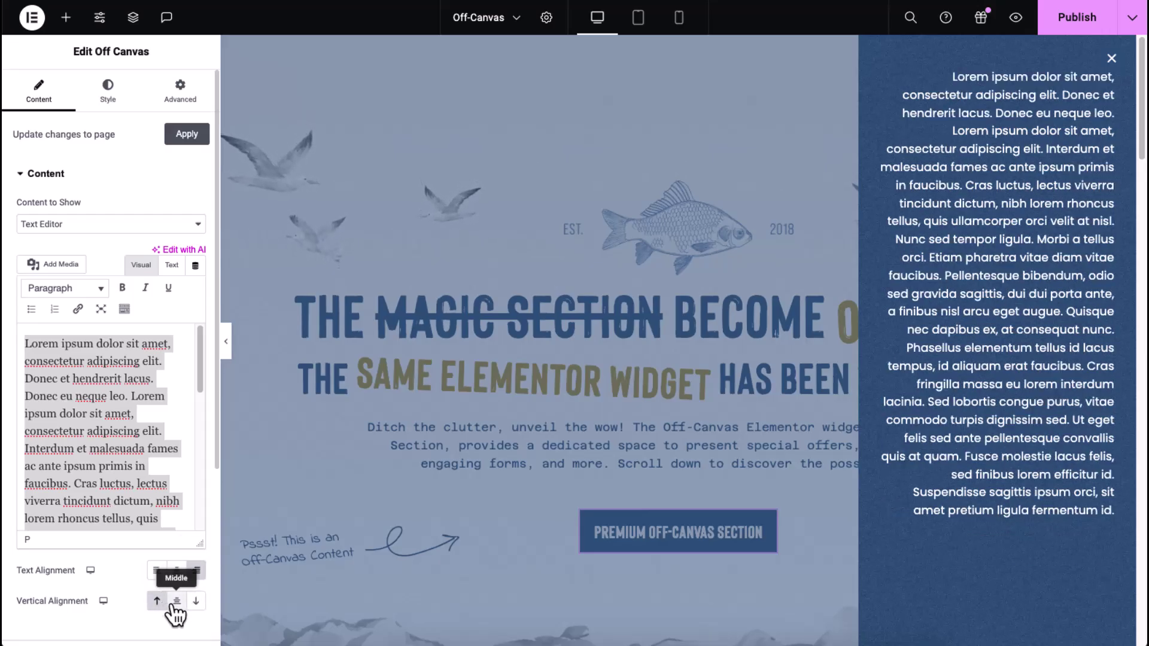
left_click(177, 603)
left_click(196, 603)
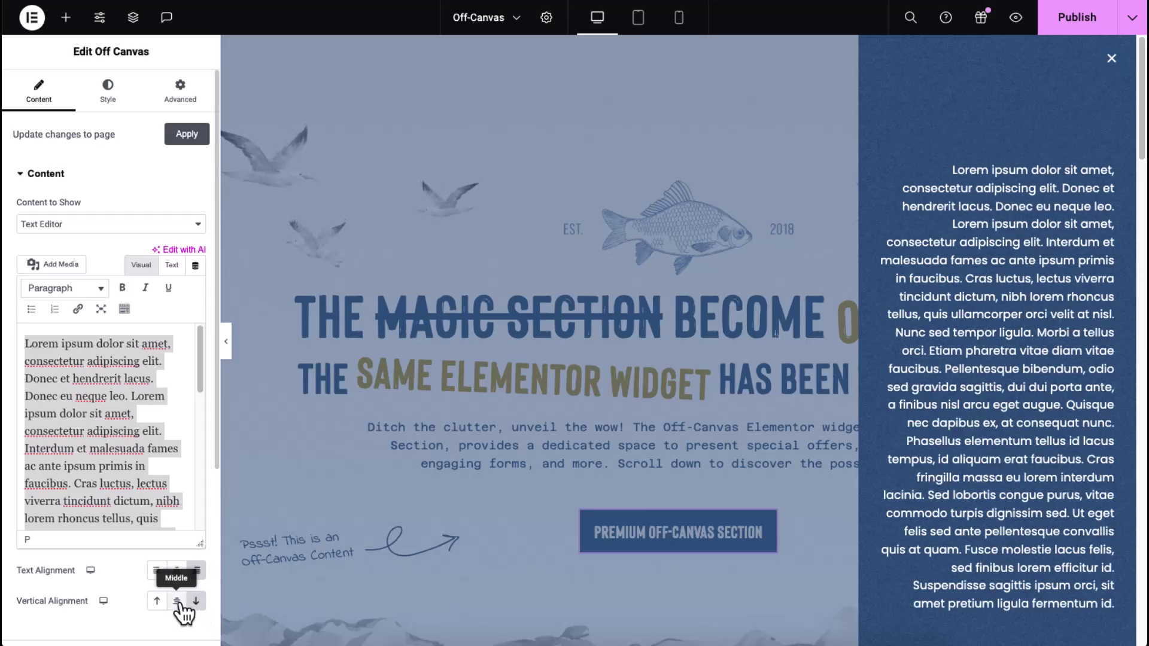
left_click(178, 602)
left_click(177, 571)
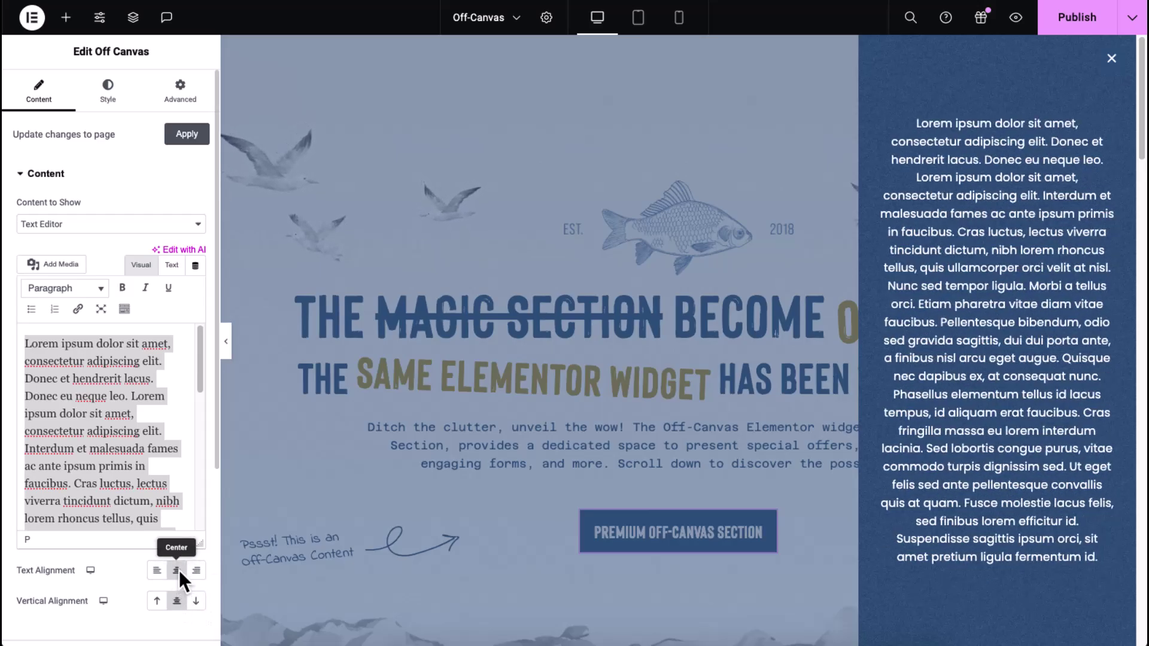
Step: Set the off-canvas content to show to Elementor Template
left_click(175, 240)
left_click(175, 236)
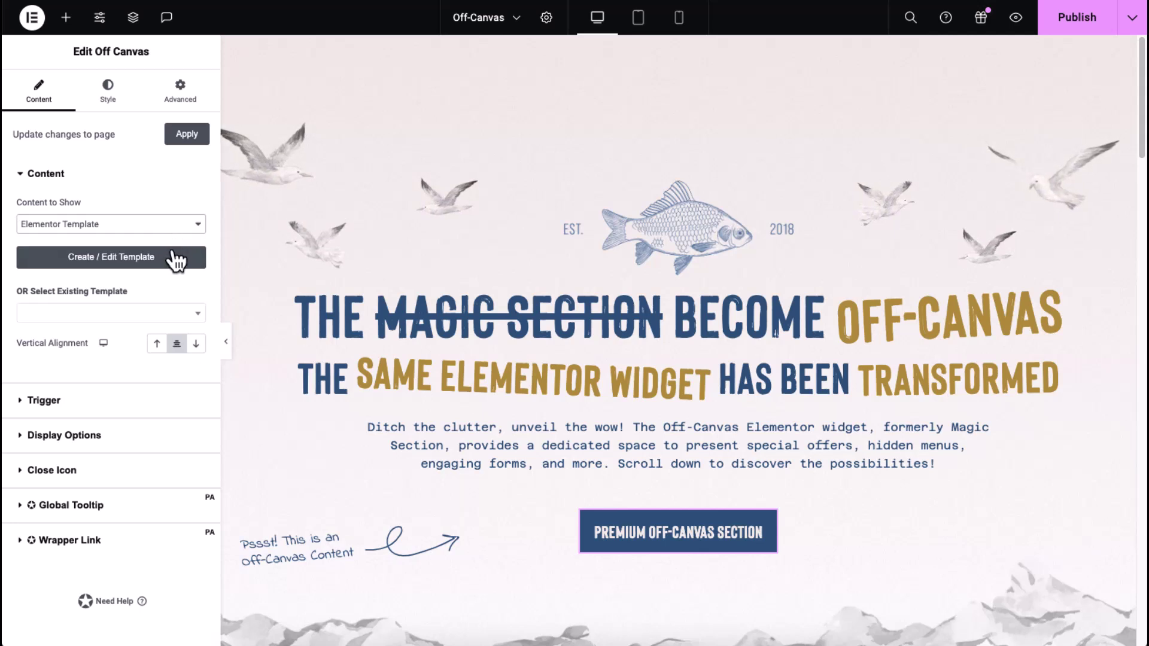
left_click(174, 260)
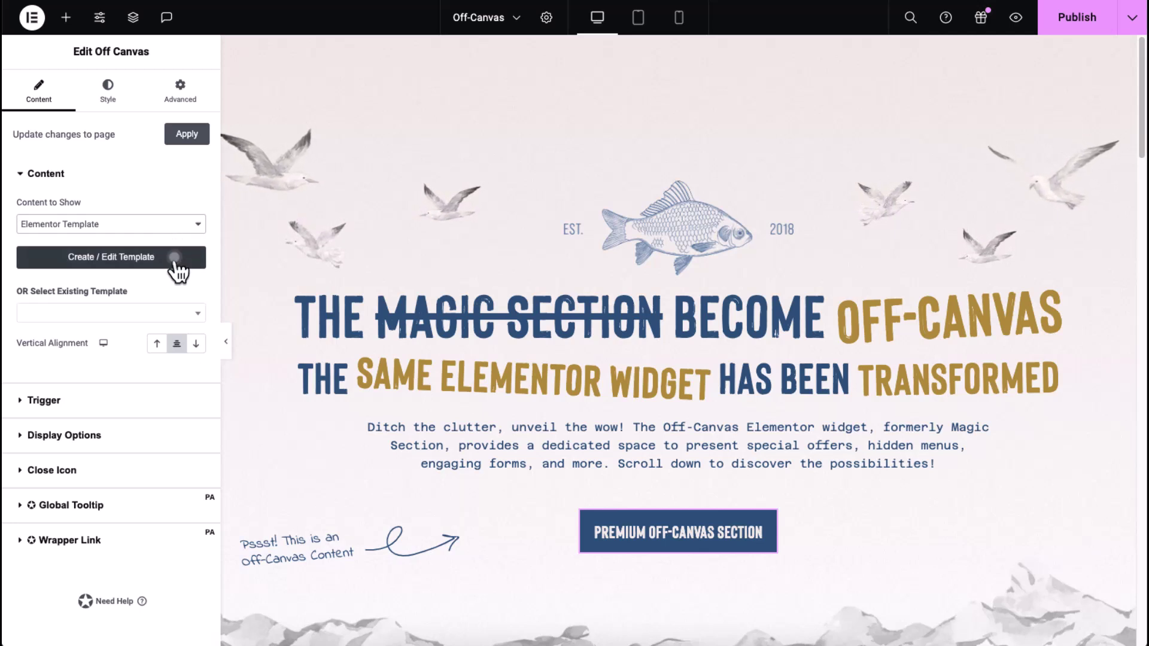
Step: Browse the list of existing templates and the Templates section of the WordPress dashboard
left_click(183, 304)
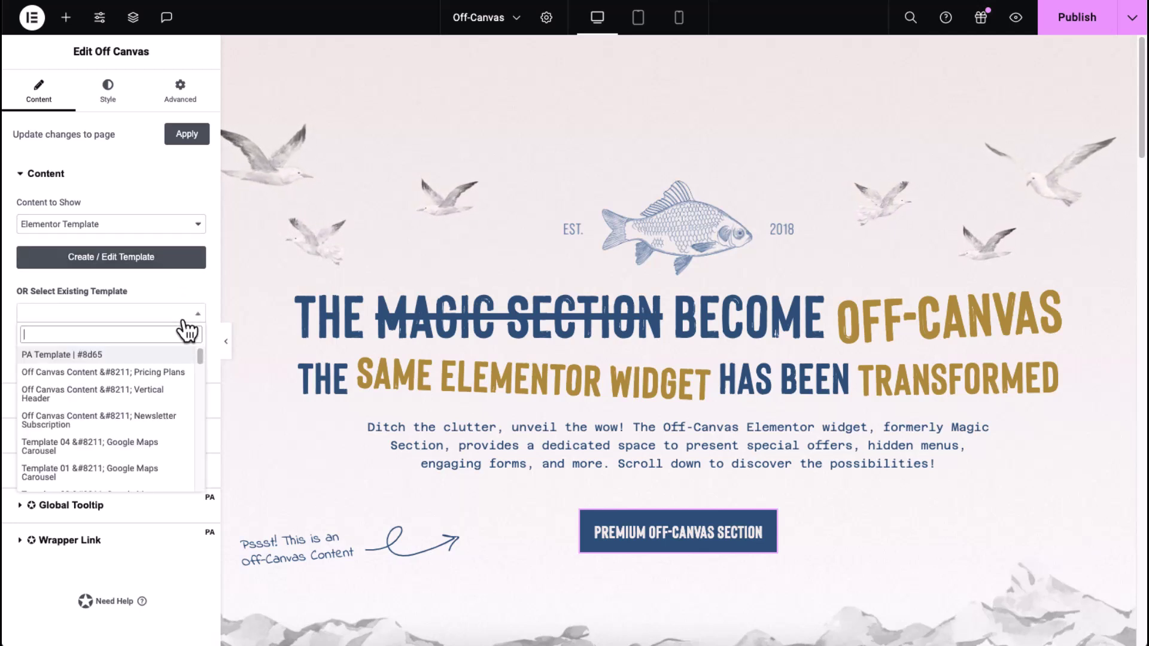
scroll(171, 386, "down", 3)
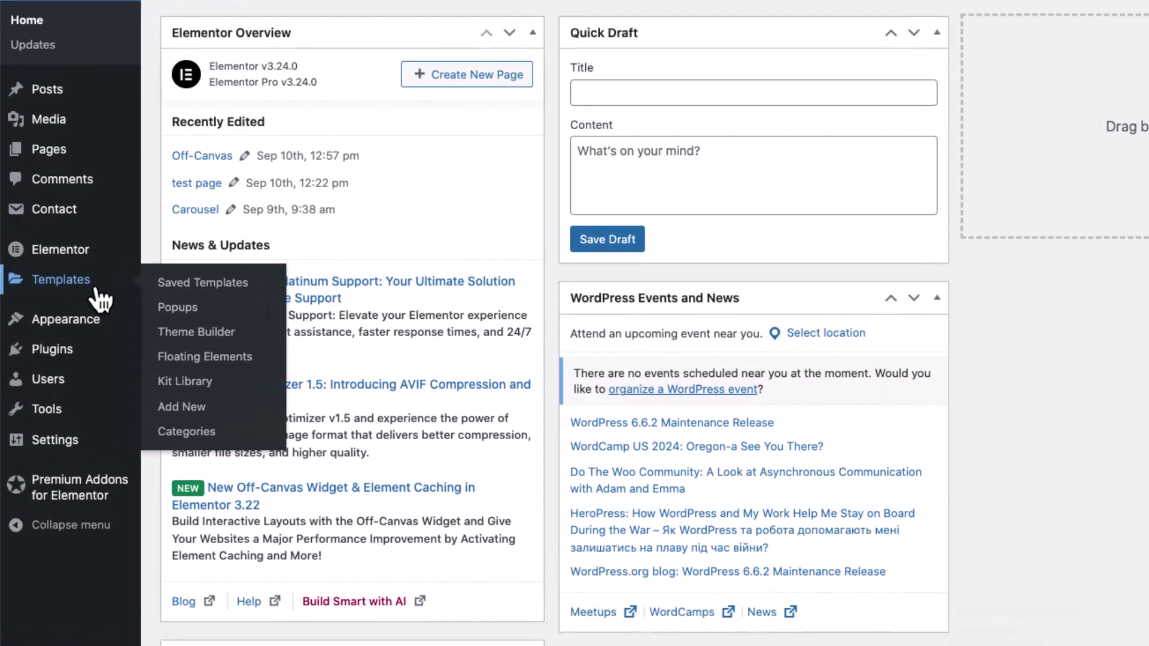
left_click(98, 289)
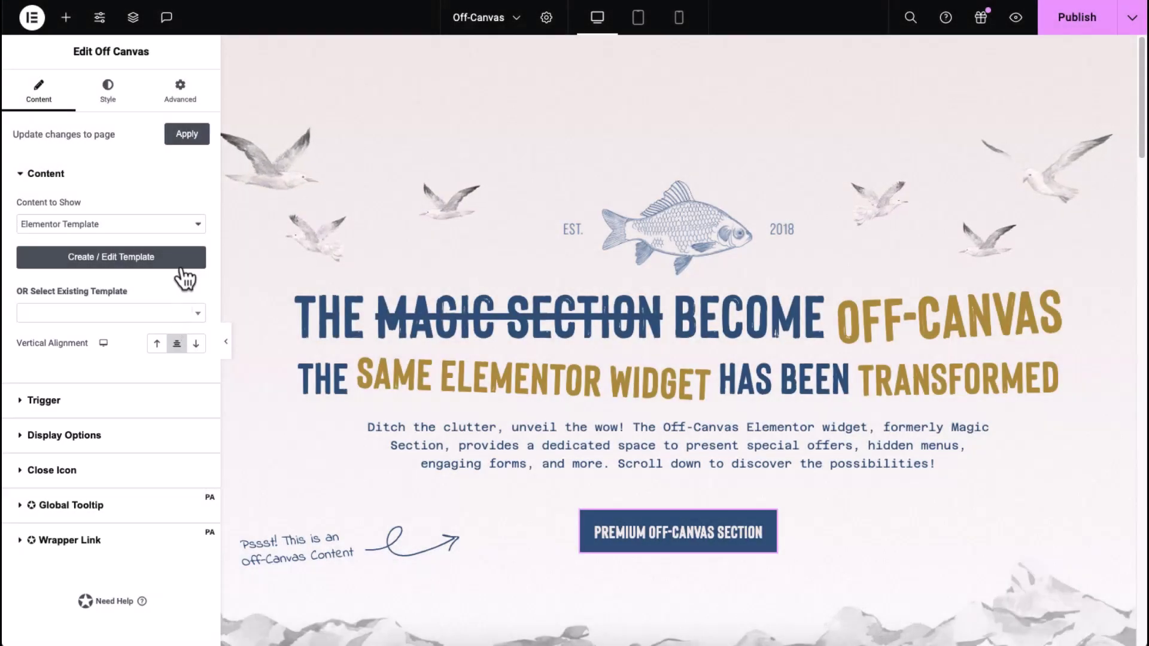
Step: Create a new template for the off-canvas content with a logo image and Bullet List, Search Form and Social Icons widgets
left_click(185, 266)
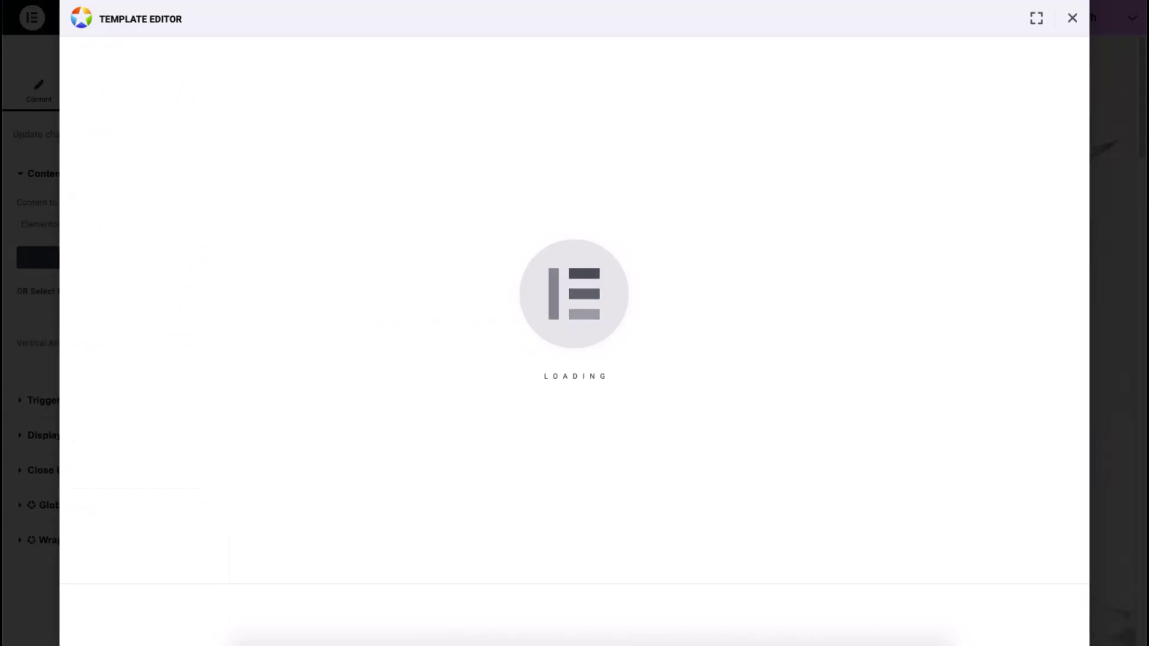
left_click_drag(219, 359, 634, 125)
left_click(124, 54)
type("Bullet List")
left_click_drag(118, 211, 682, 248)
type("Search Form")
left_click_drag(117, 211, 679, 542)
type("Social Icons")
left_click_drag(118, 211, 655, 541)
Step: Name the template "Side Menu", then save it and insert it into the off-canvas widget
triple_click(373, 21)
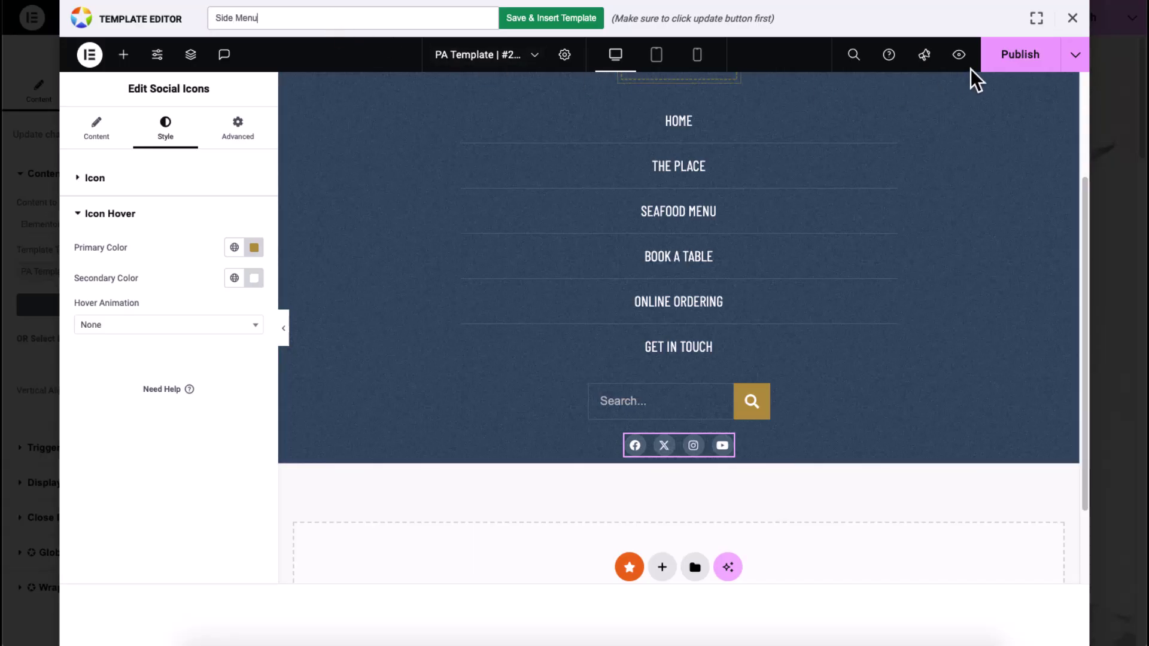
left_click(572, 24)
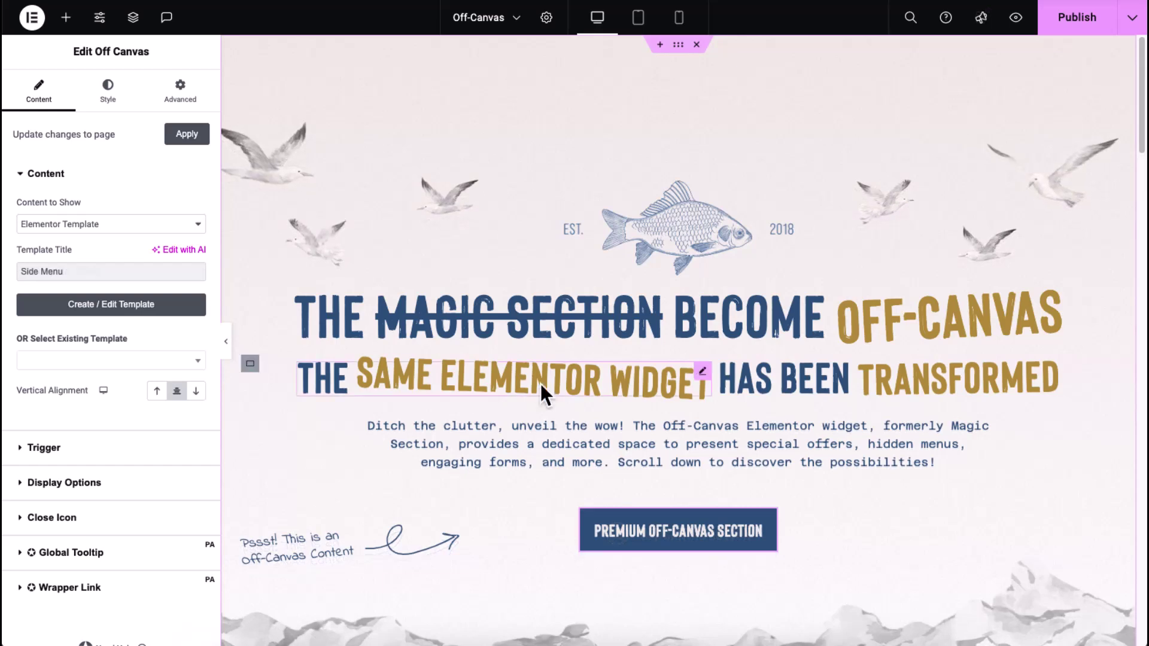
Step: Open the side menu panel and try top and bottom vertical alignment, ending with middle
left_click(614, 534)
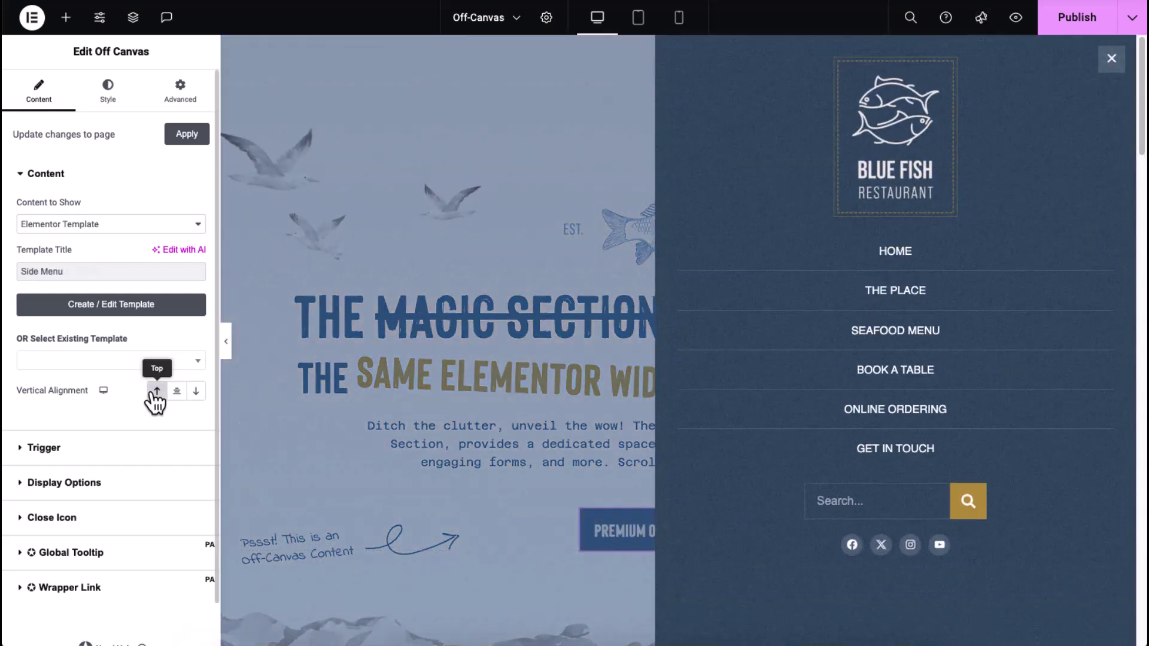
left_click(196, 392)
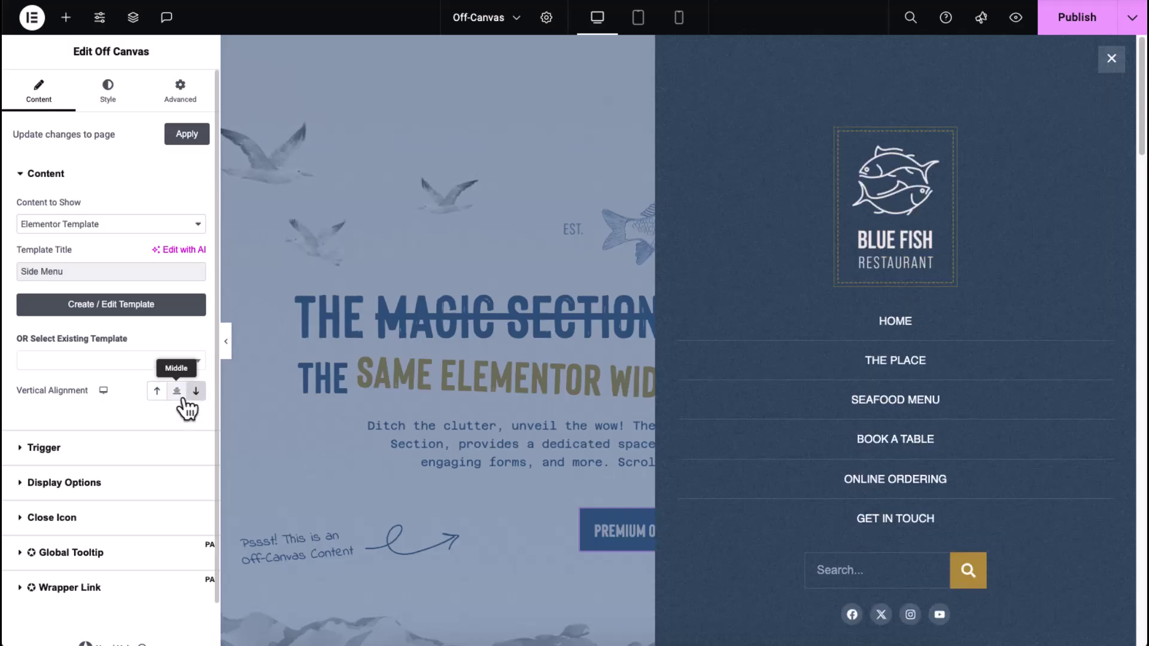
left_click(177, 392)
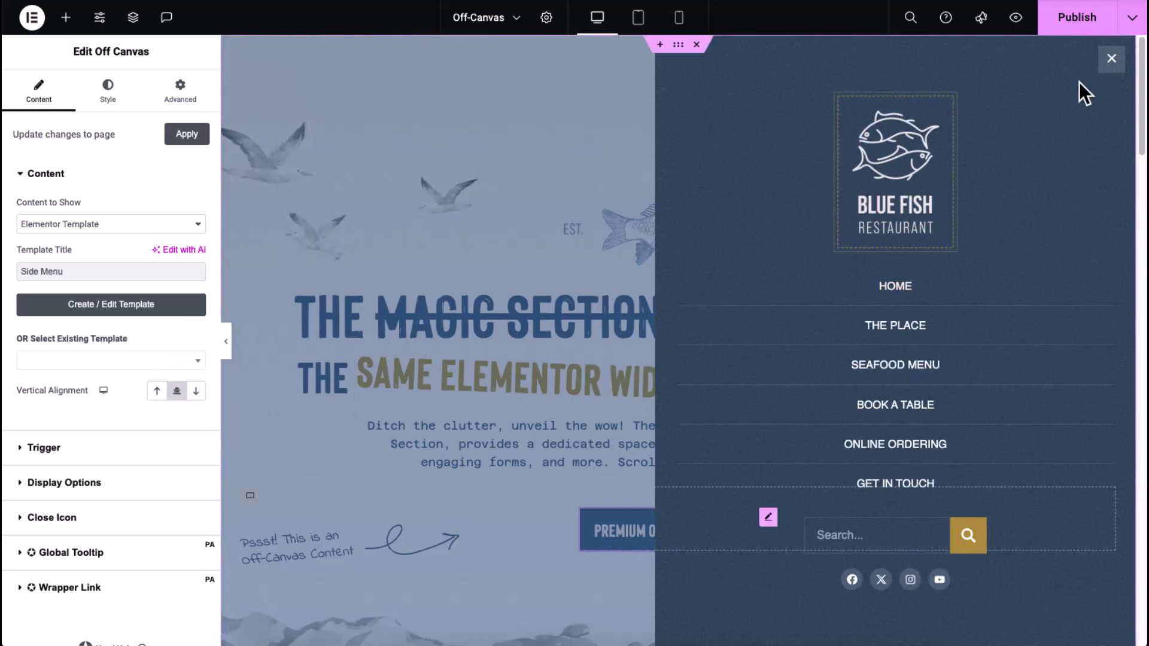
Step: Close the side menu preview and set the Button trigger's text to "Off Canvas Button"
left_click(1111, 60)
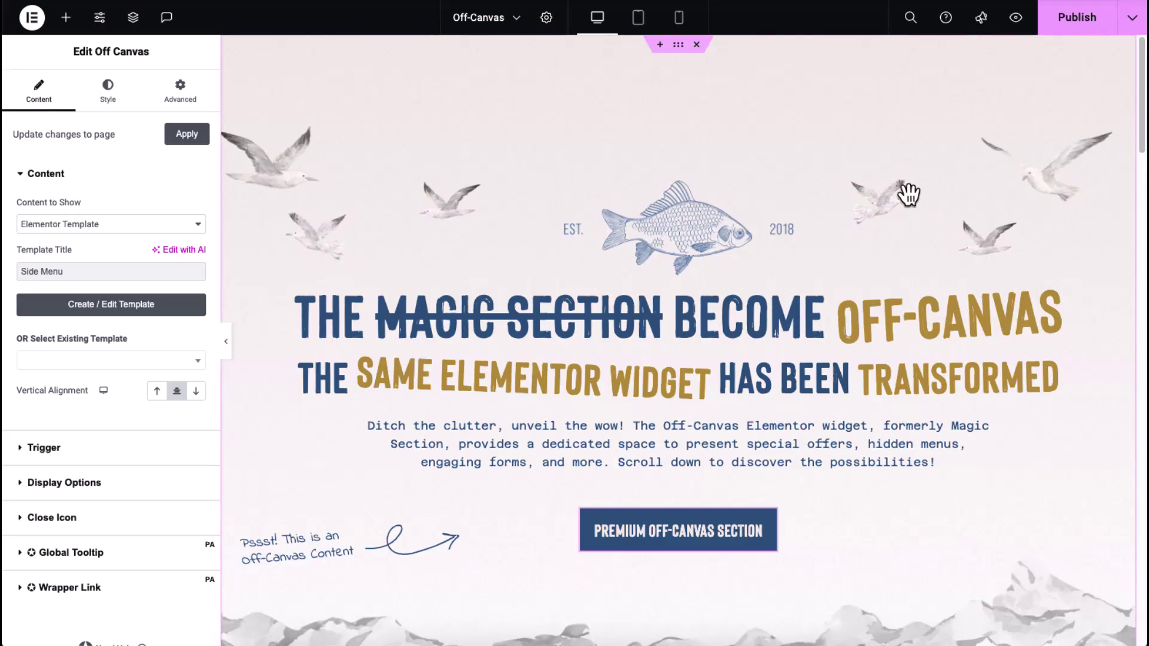
left_click(165, 444)
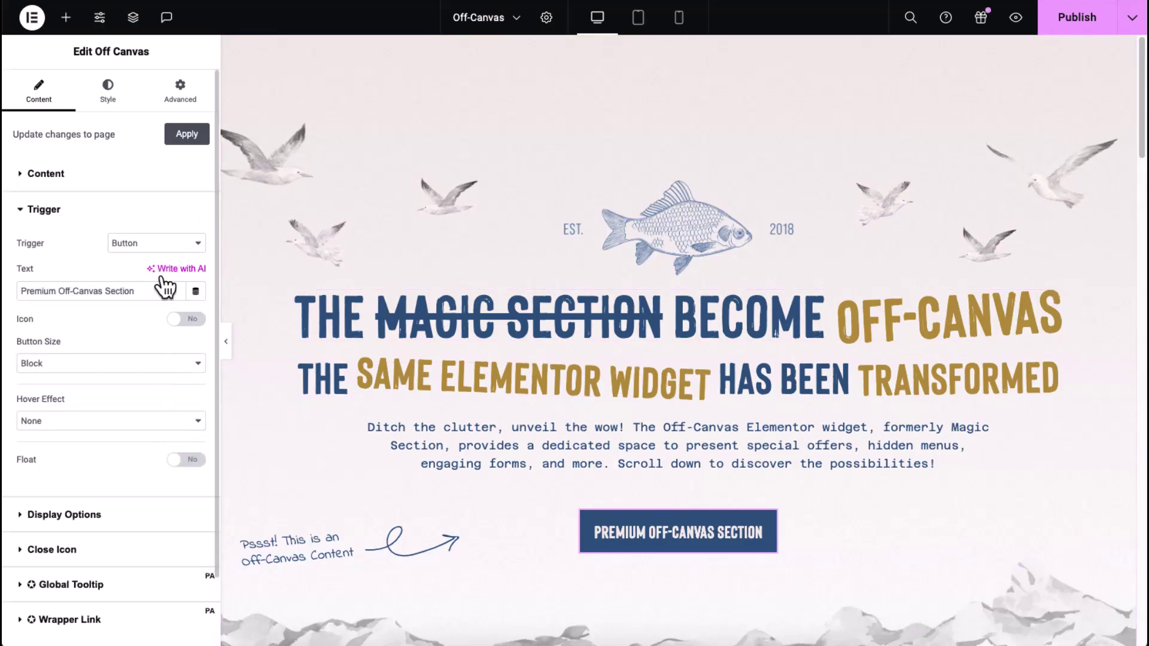
left_click(171, 248)
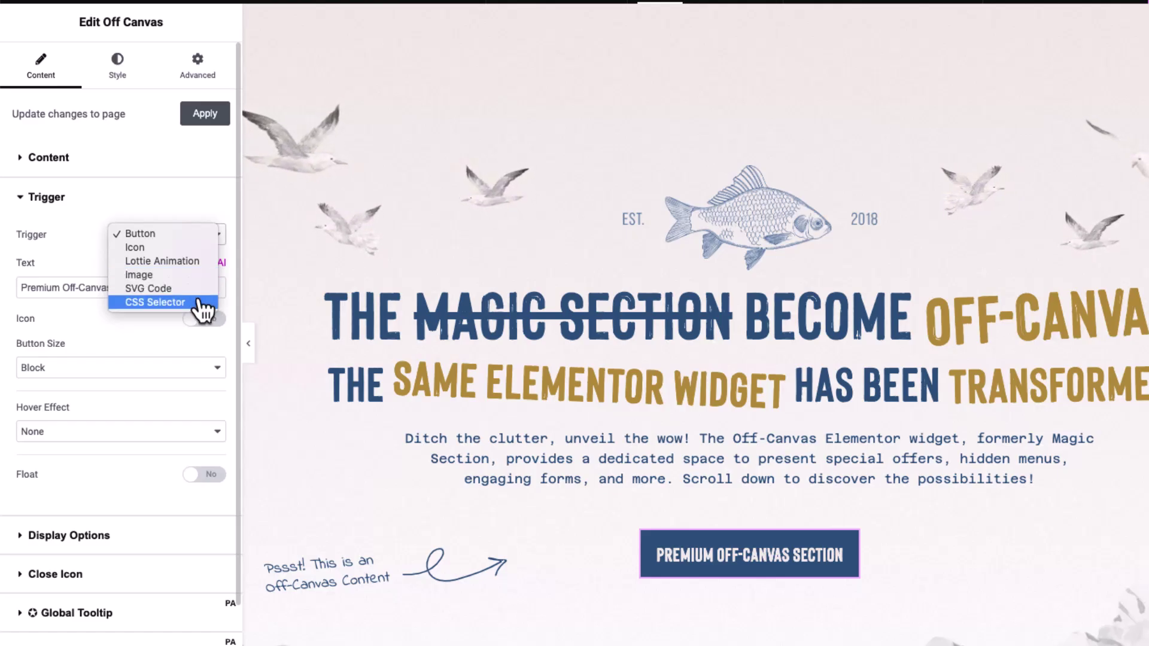
left_click(209, 239)
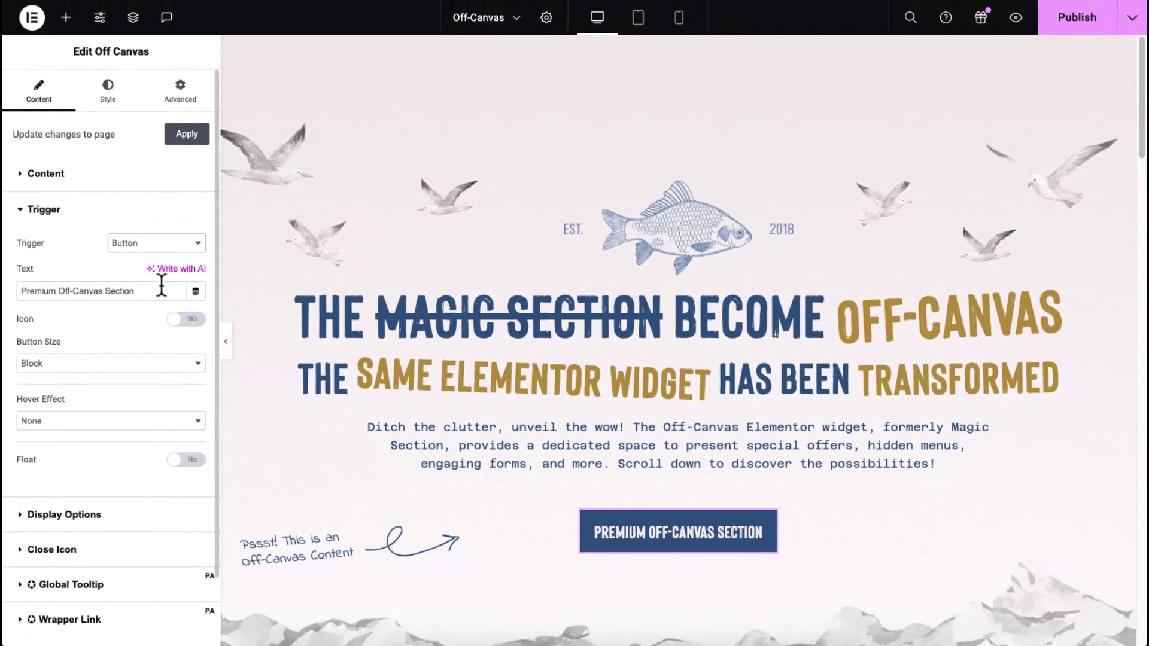
triple_click(164, 284)
type("Off Canvas Button")
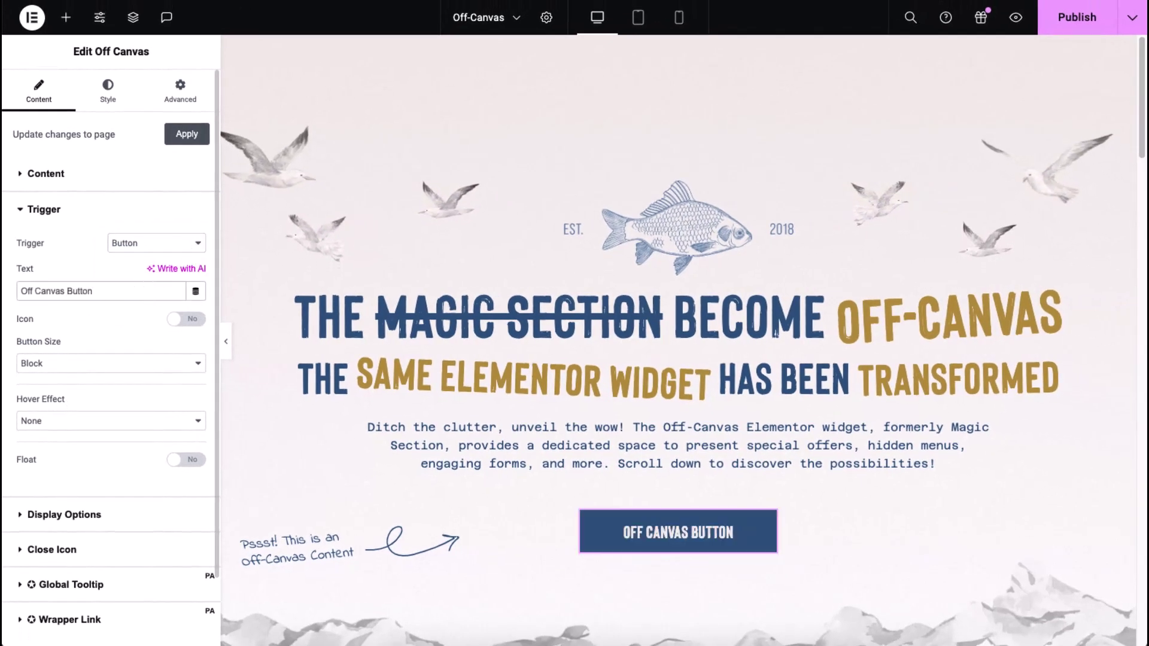
Step: Enable an icon on the trigger button and insert the Life ring icon from the icon library
left_click(182, 326)
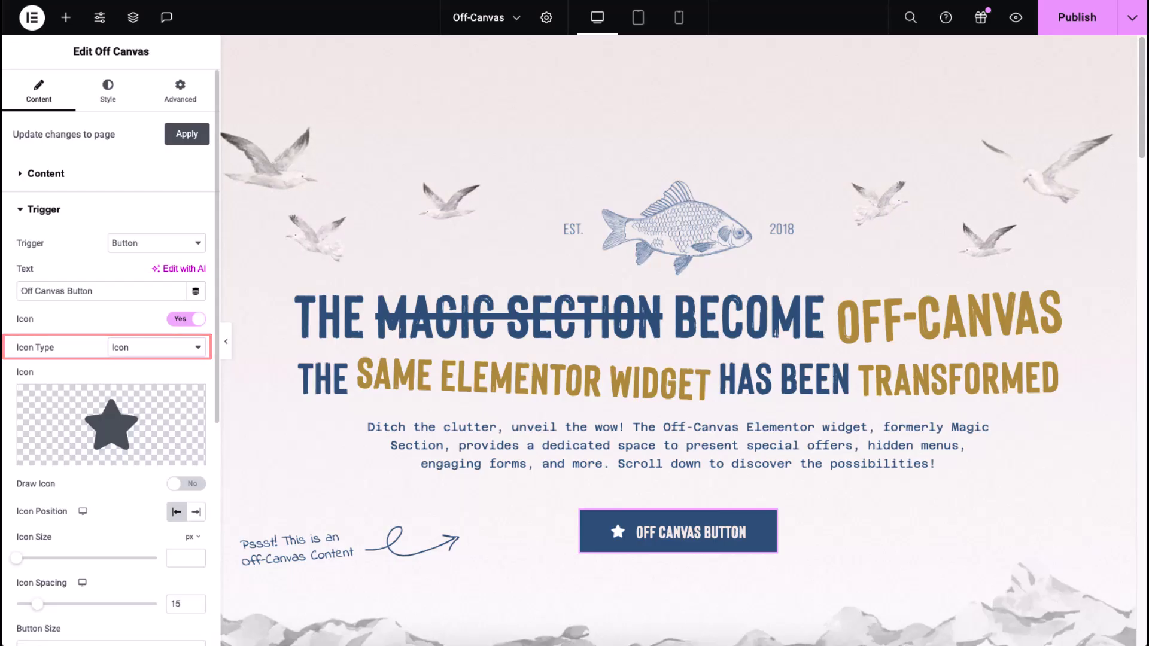
left_click(187, 353)
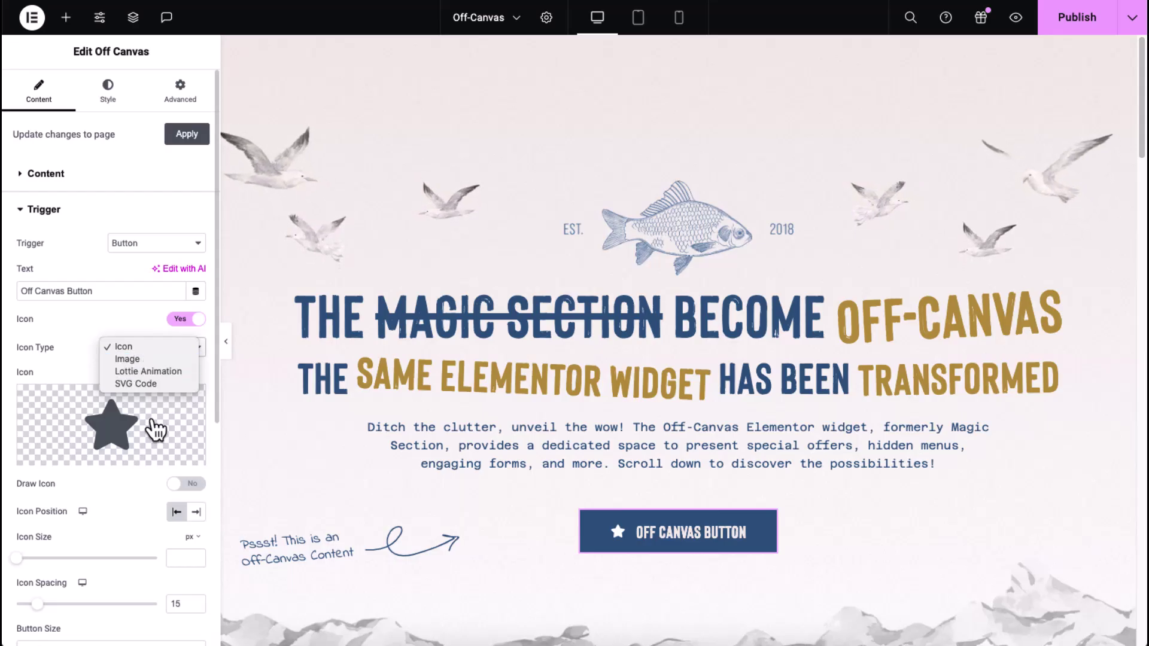
left_click(147, 427)
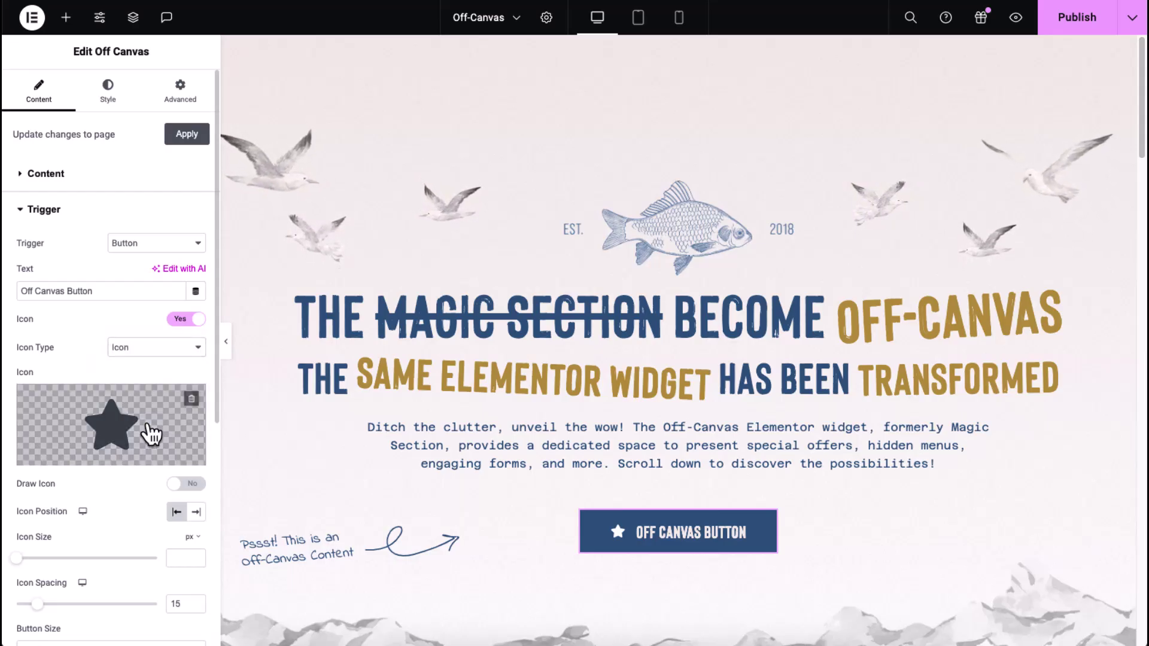
left_click(151, 433)
scroll(545, 439, "down", 15)
left_click(527, 383)
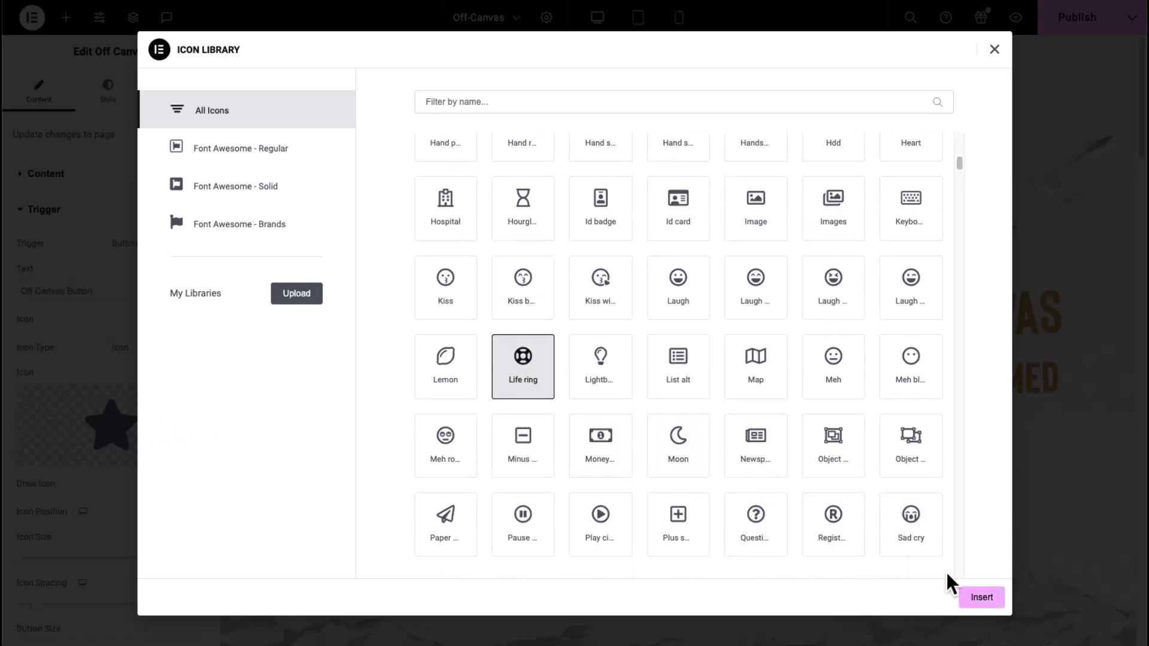
left_click(965, 599)
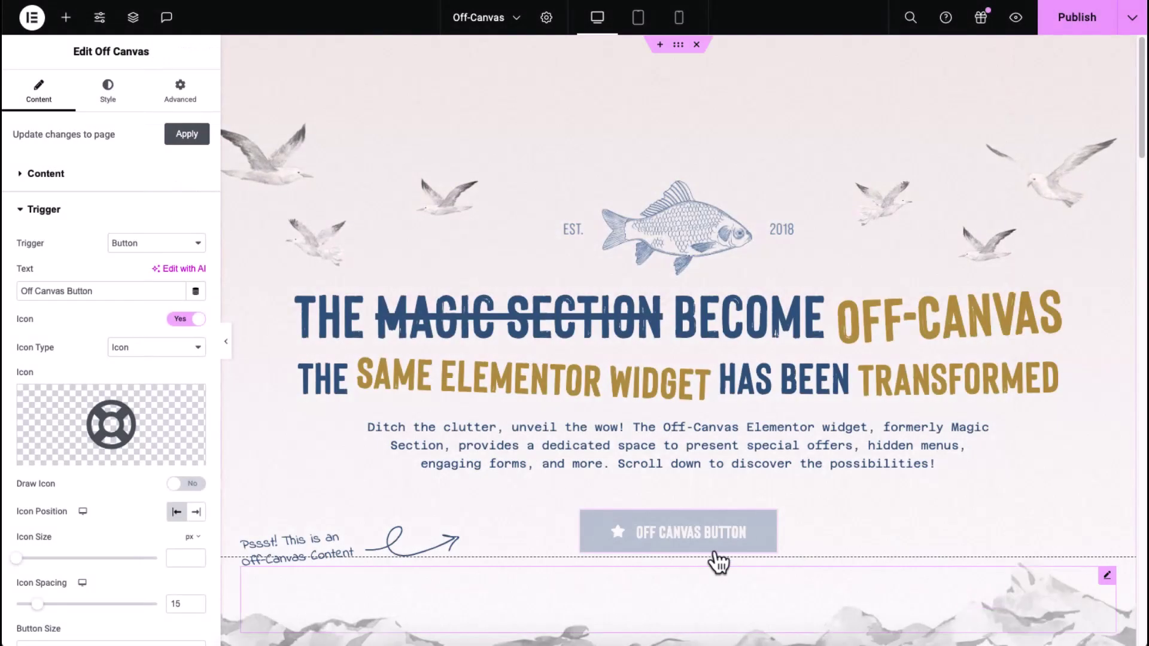
Step: Enable Draw Icon for the button icon and place it after the text with size 35 px and spacing 25
left_click(189, 485)
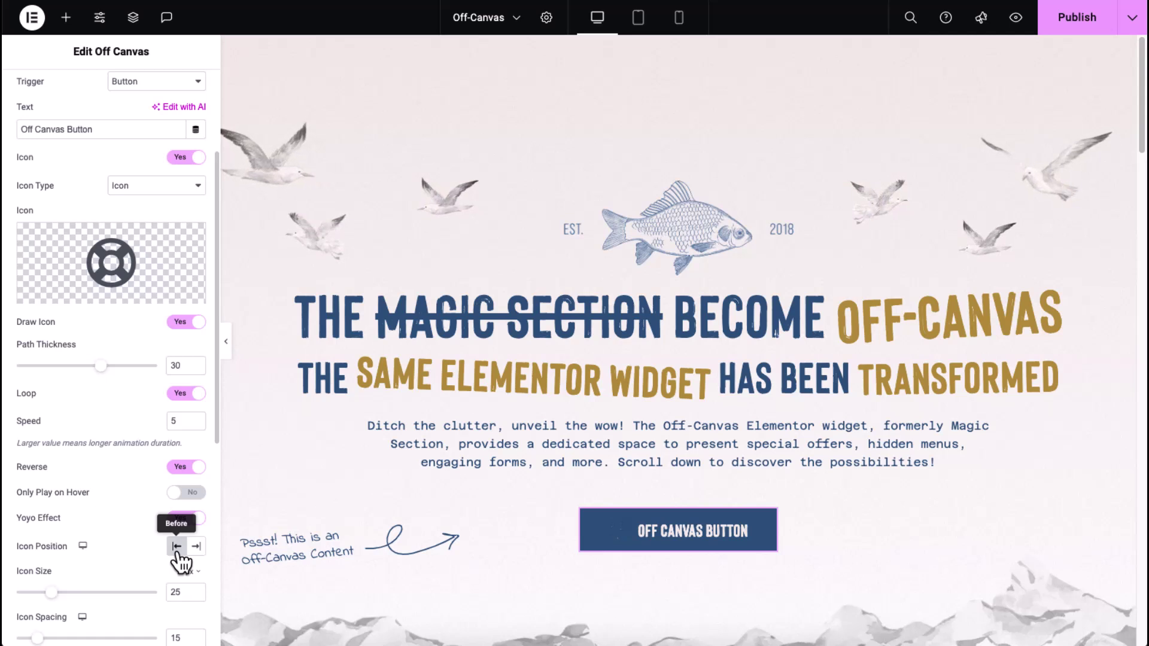
left_click(196, 547)
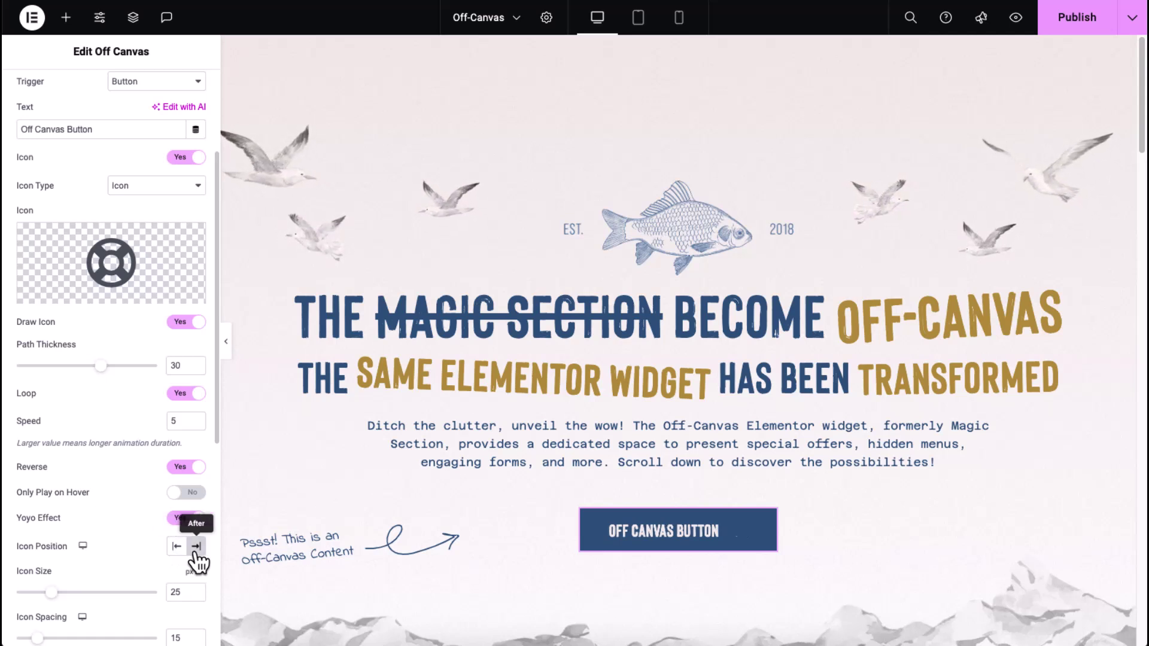
scroll(197, 560, "down", 2)
left_click_drag(52, 527, 66, 526)
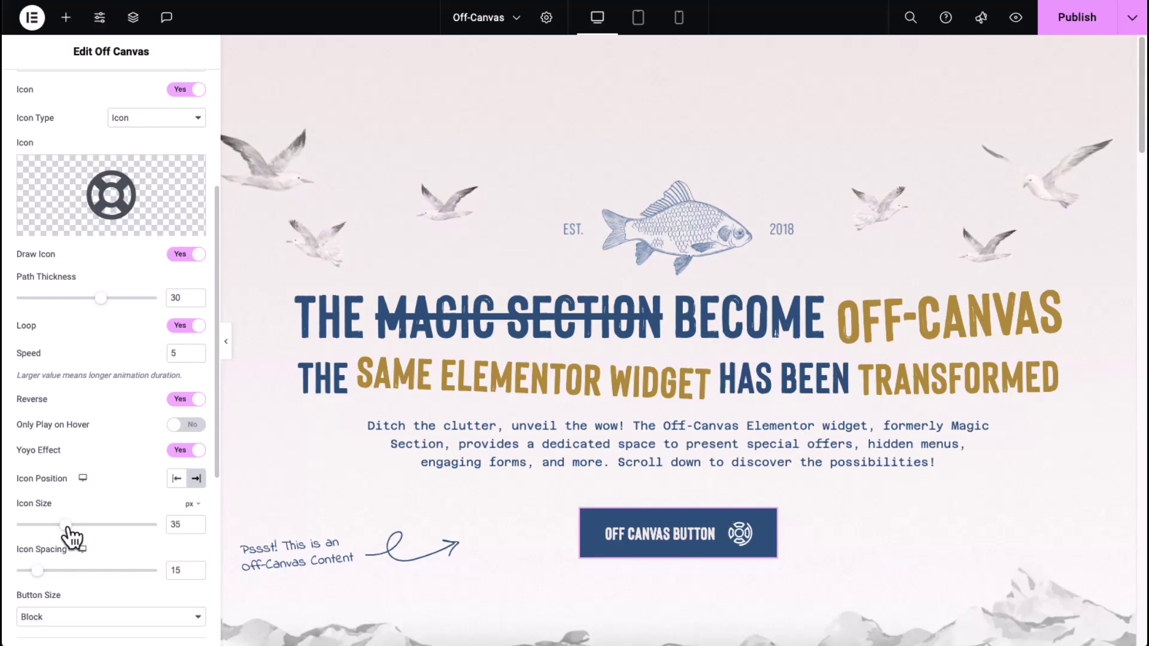
left_click_drag(36, 572, 51, 572)
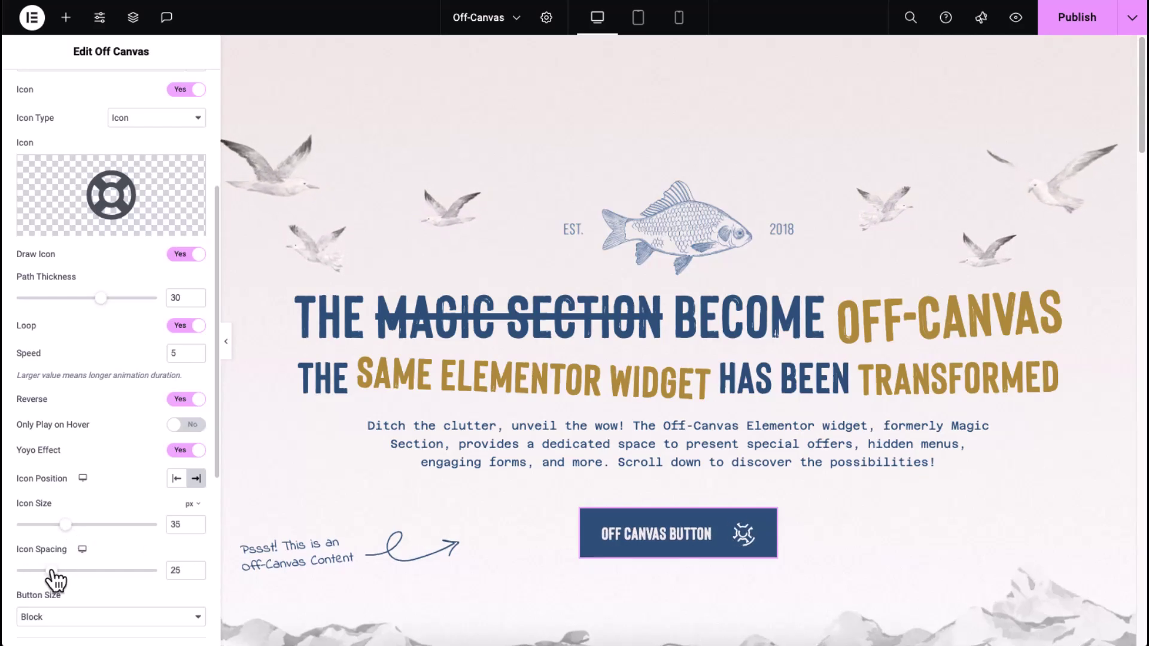
Step: Keep the Block button size and apply the Slide hover effect with the Top to Bottom direction
scroll(108, 569, "down", 2)
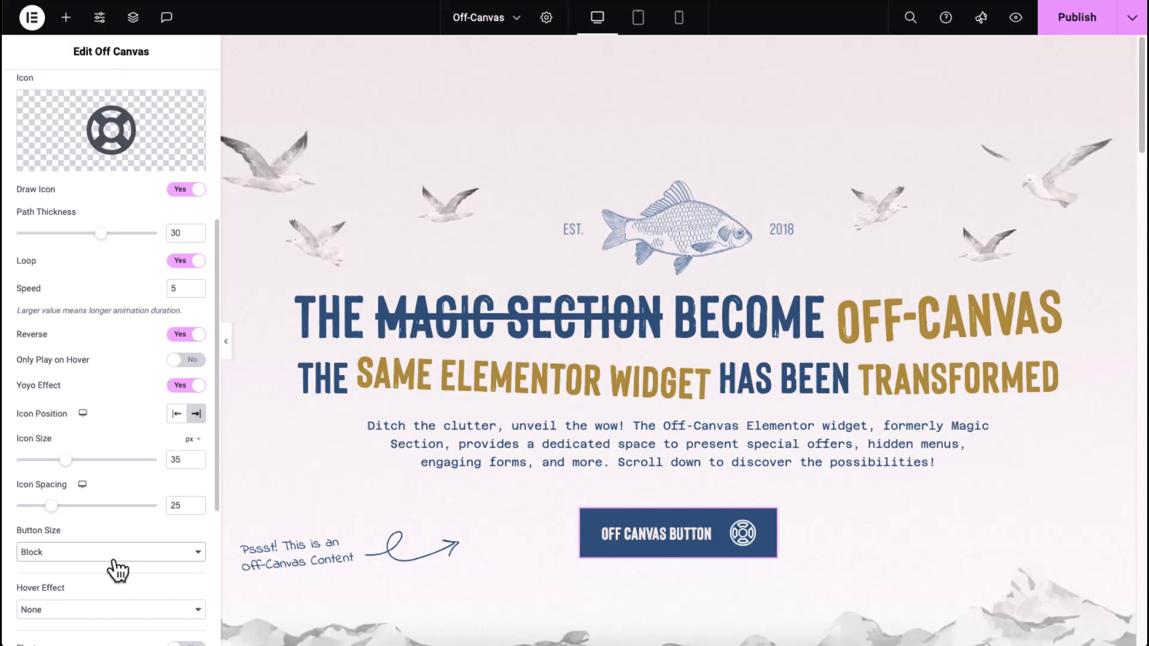
left_click(118, 552)
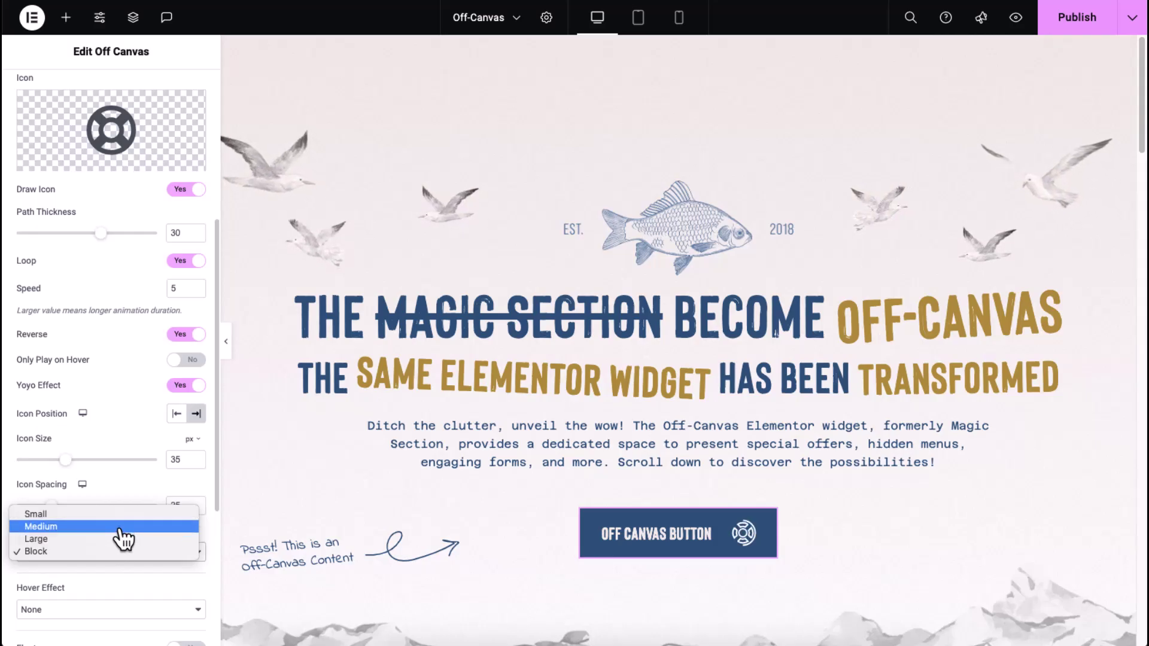
left_click(125, 550)
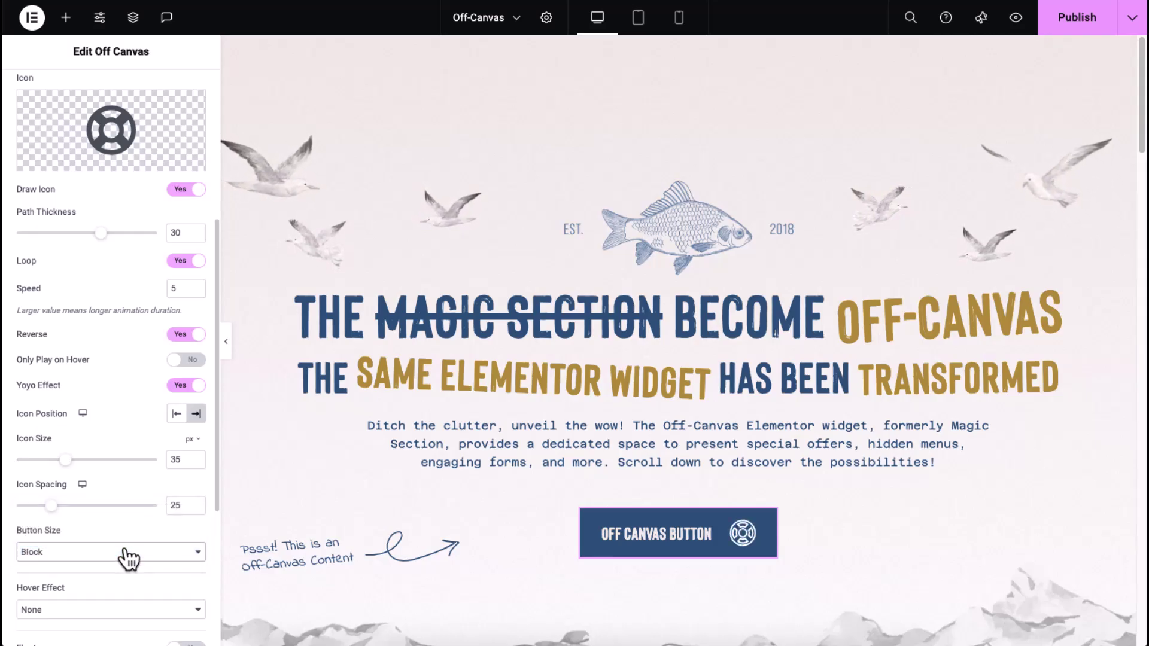
scroll(126, 550, "down", 2)
scroll(128, 559, "down", 1)
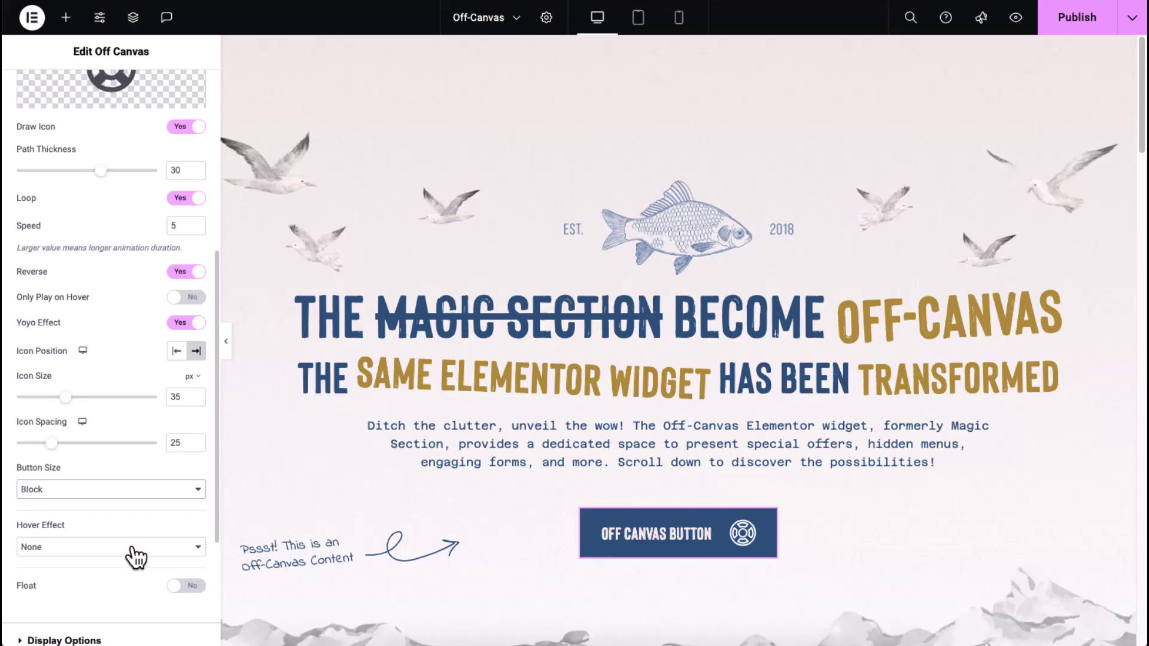
left_click(155, 548)
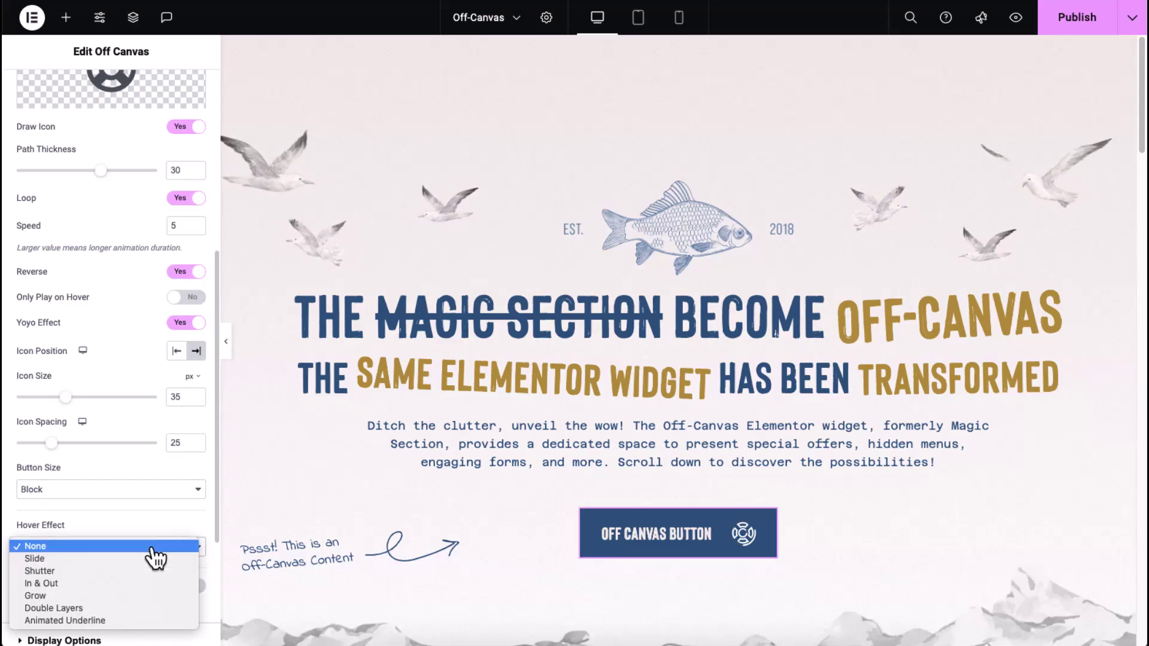
left_click(153, 559)
left_click(185, 593)
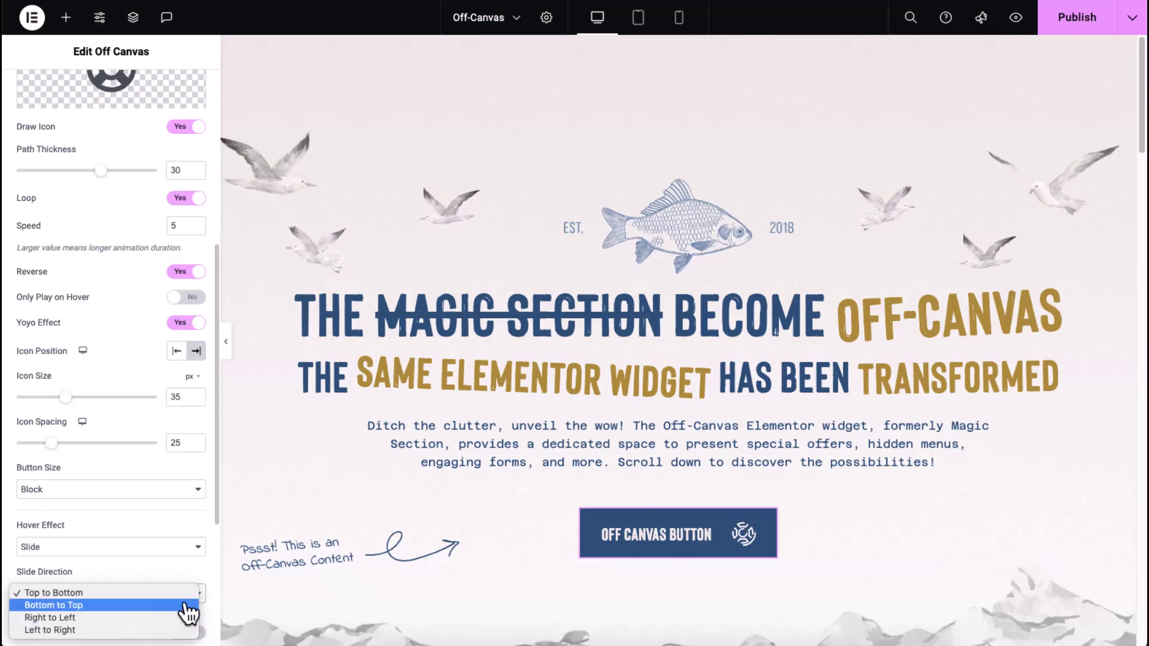
left_click(159, 570)
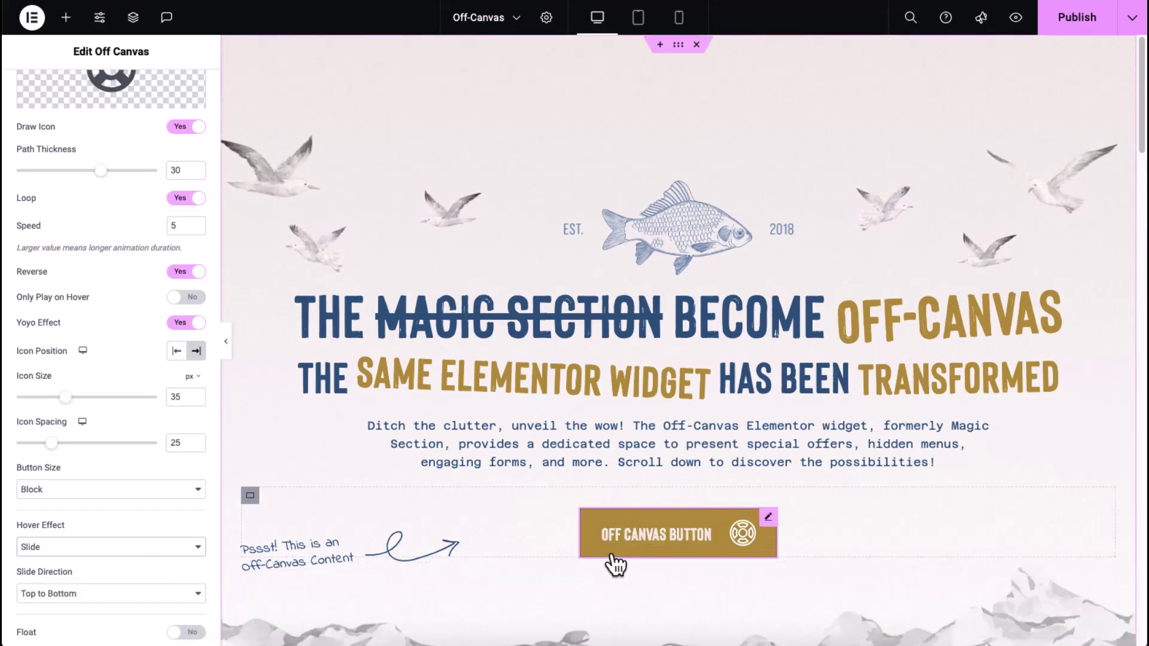
Step: Make the trigger button float and set its button size to Large
scroll(202, 602, "down", 2)
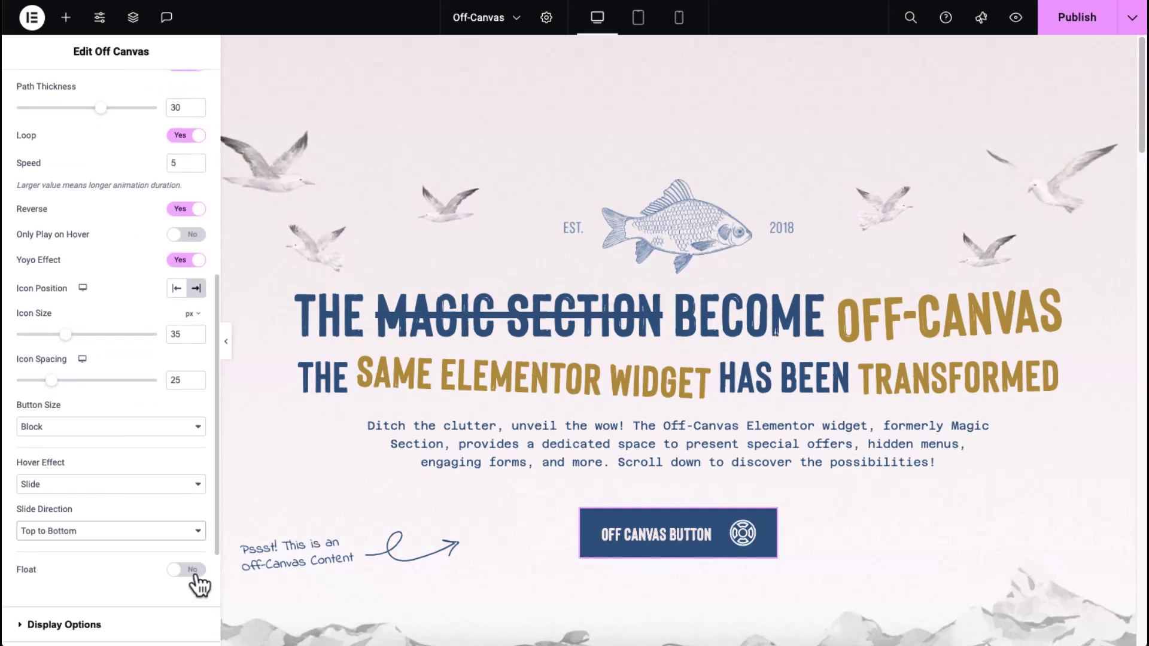
left_click(194, 572)
scroll(200, 577, "down", 3)
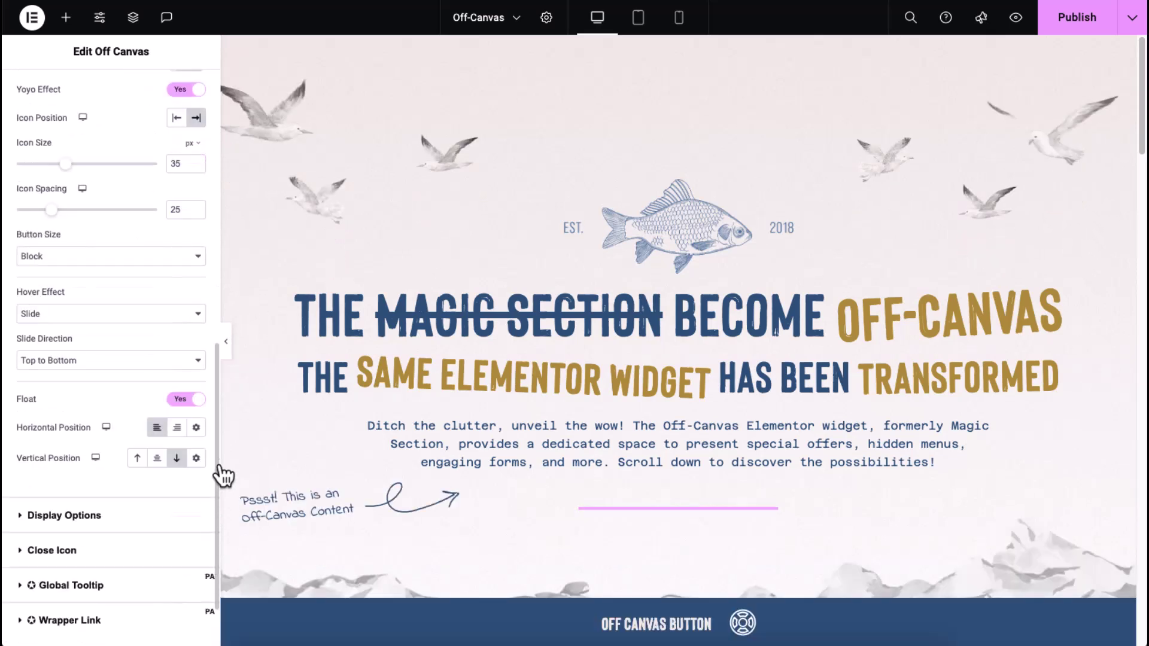
left_click(146, 262)
left_click(146, 245)
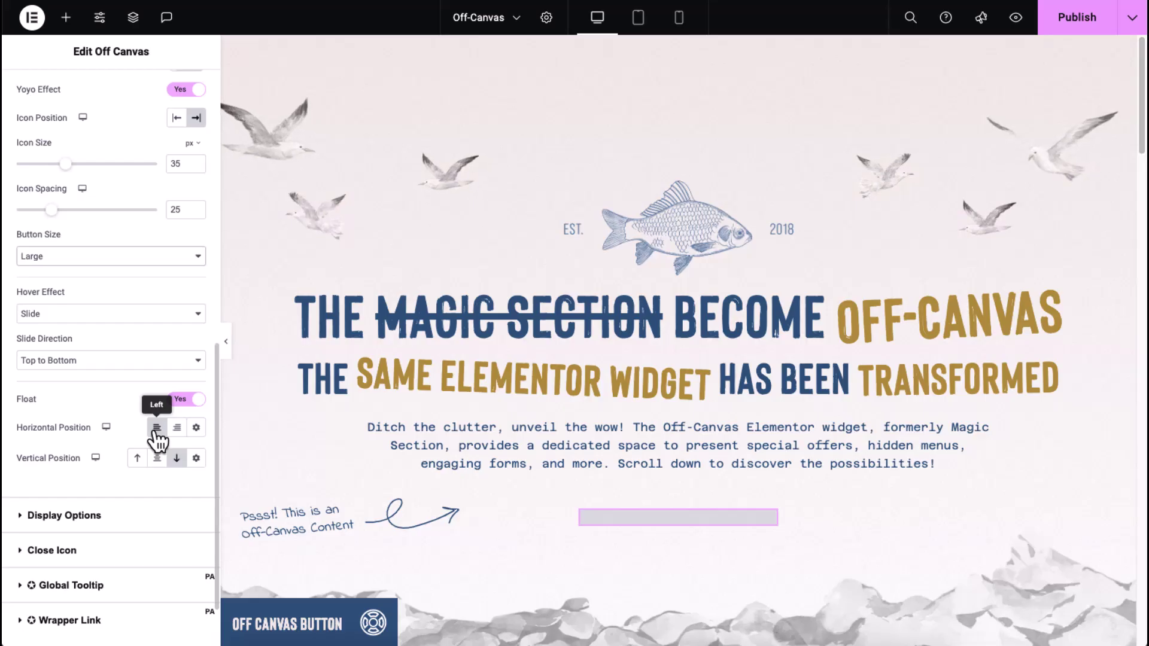
Step: Try the floating button's right horizontal position and top, middle and bottom vertical positions, and turn Float off
left_click(177, 440)
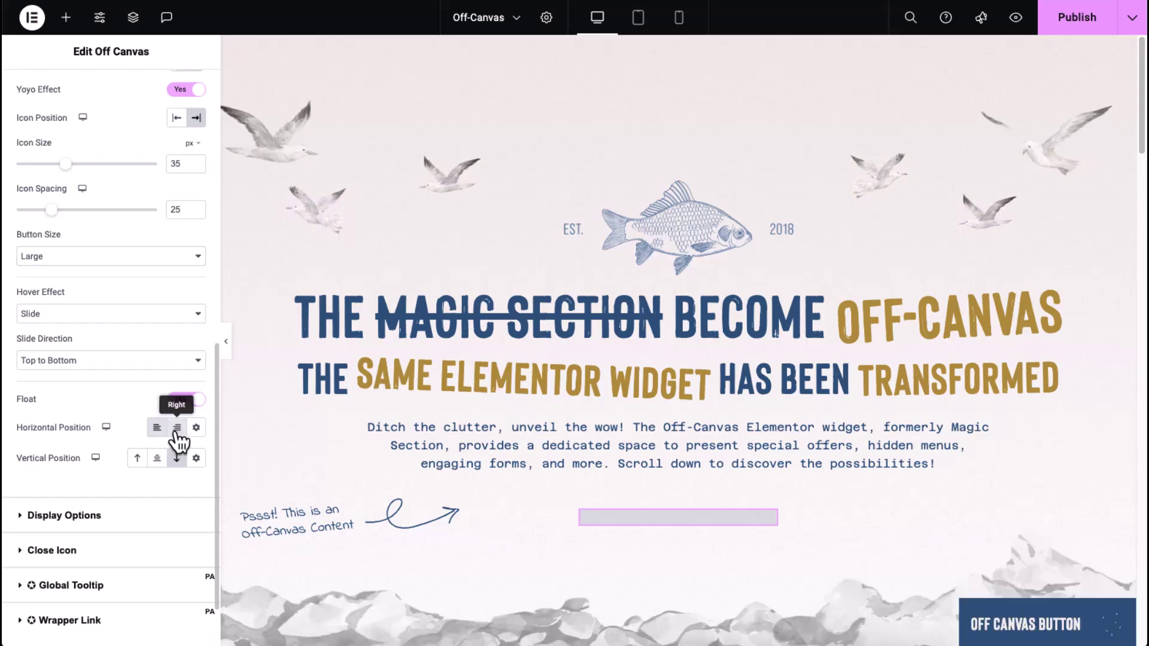
left_click(138, 459)
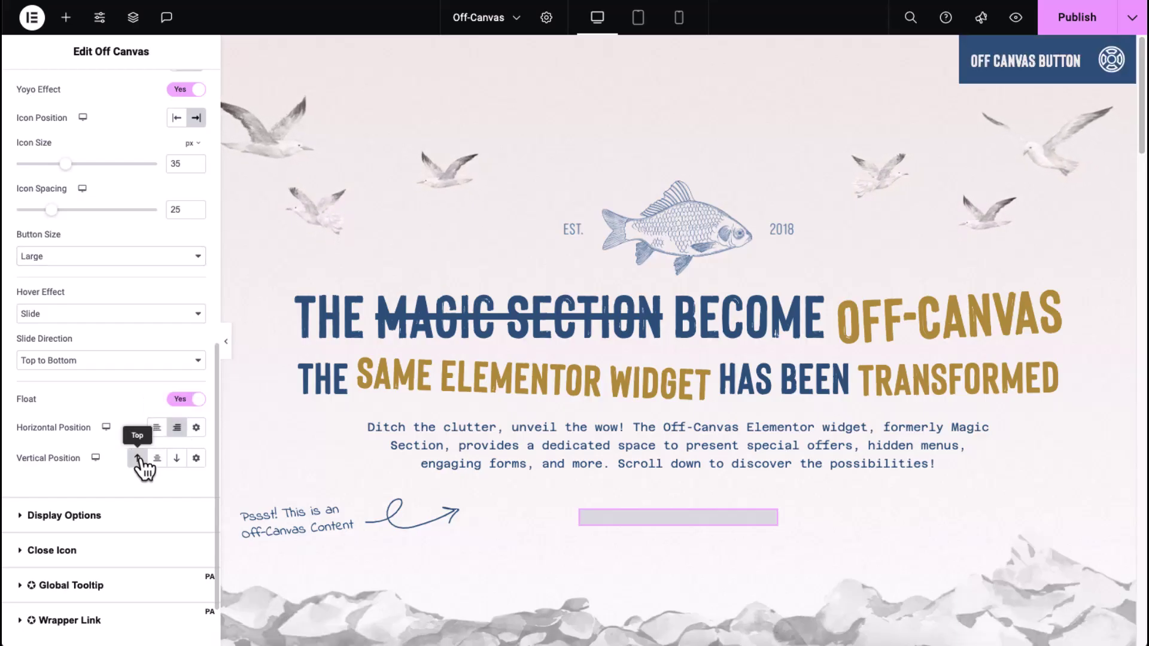
left_click(155, 460)
left_click(175, 460)
left_click(186, 400)
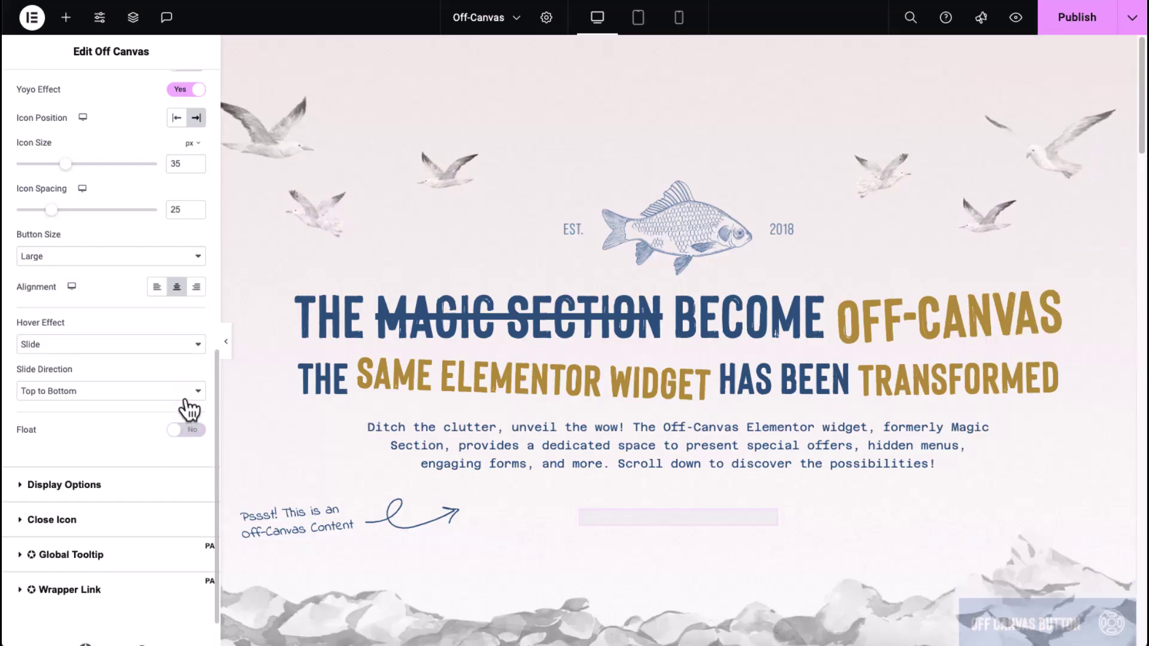
Step: Change the trigger type to Icon, browse the icon library while keeping the life ring, and set the icon size to 61 px
scroll(149, 240, "up", 2)
scroll(144, 221, "up", 10)
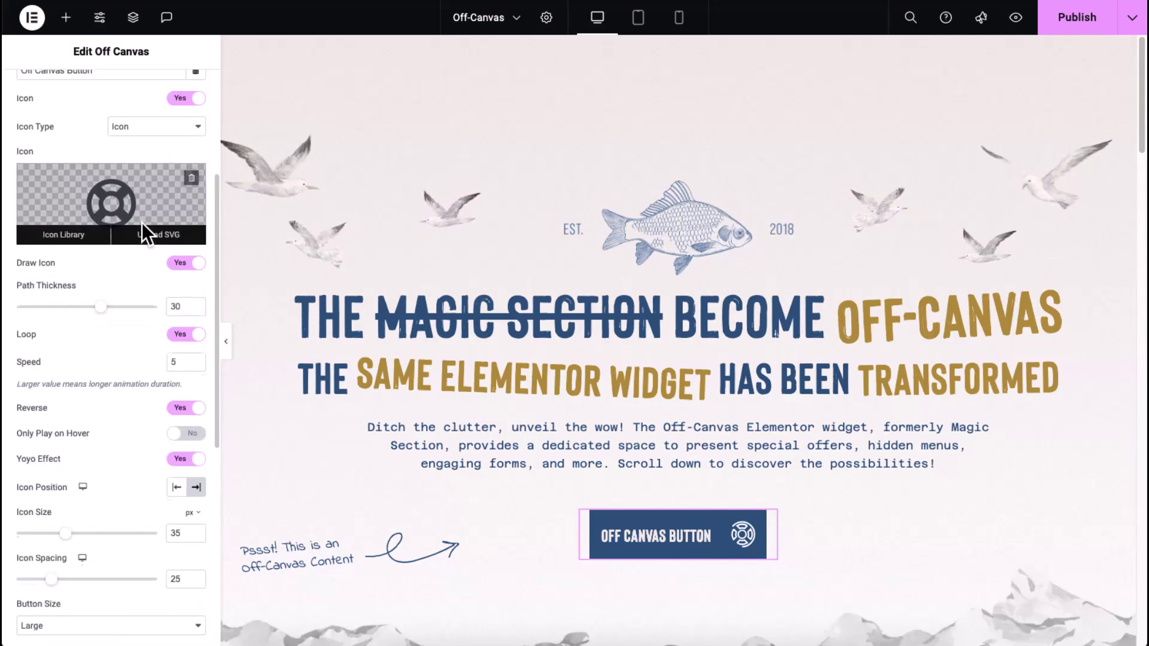
left_click(171, 157)
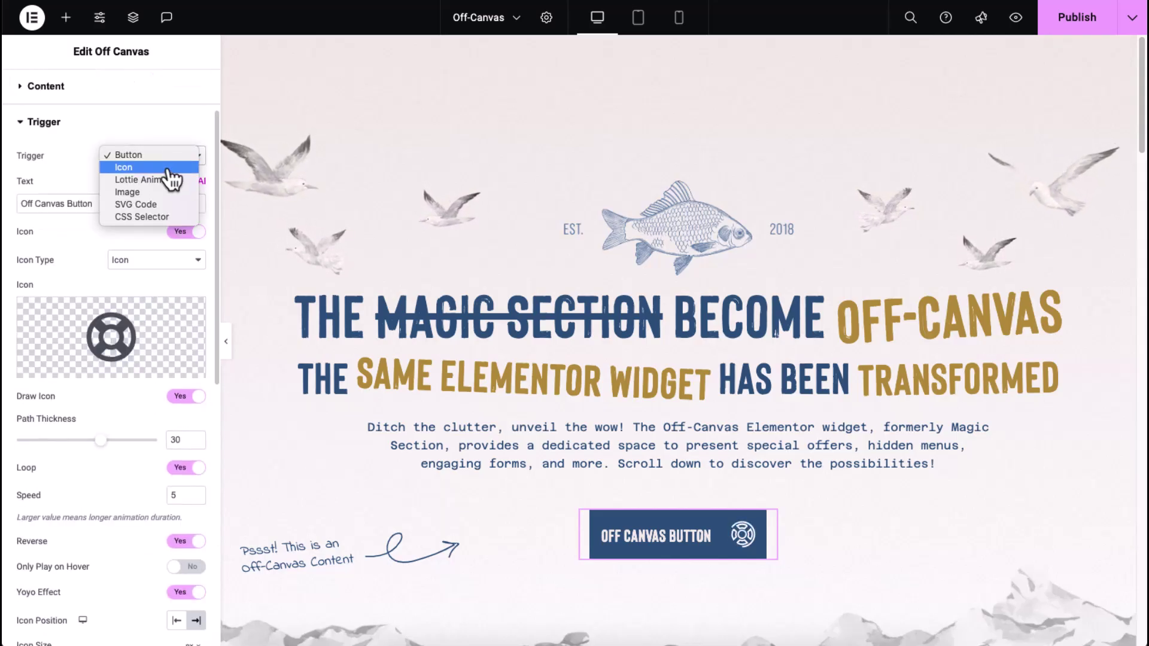
left_click(169, 167)
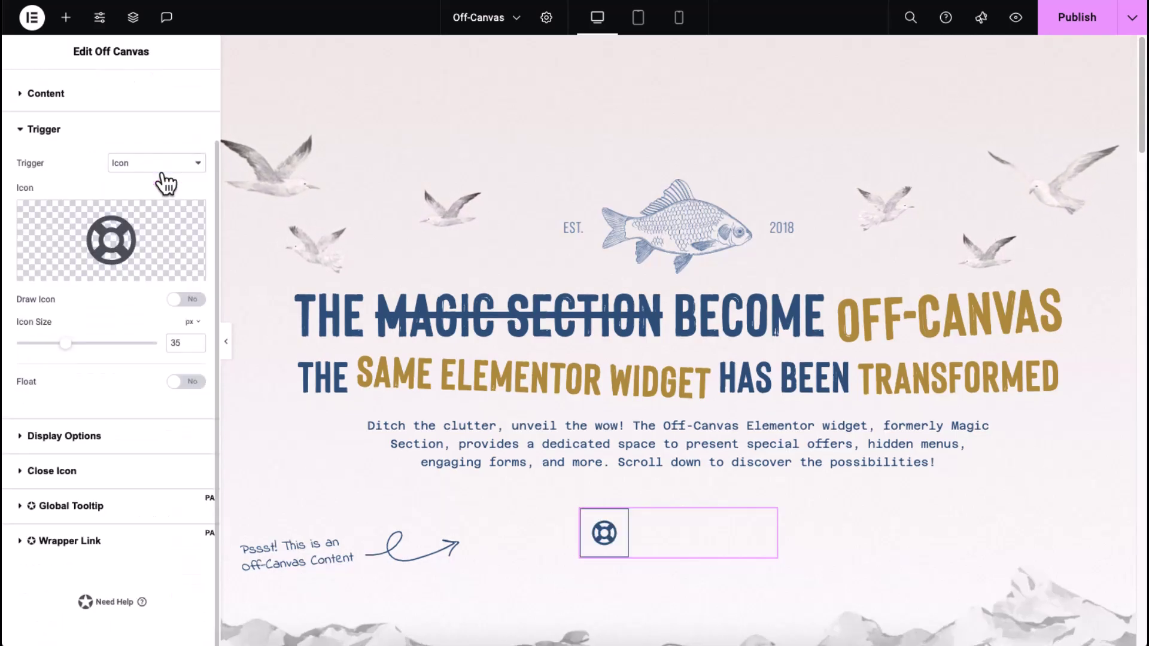
left_click(157, 233)
scroll(611, 301, "down", 3)
scroll(617, 303, "up", 3)
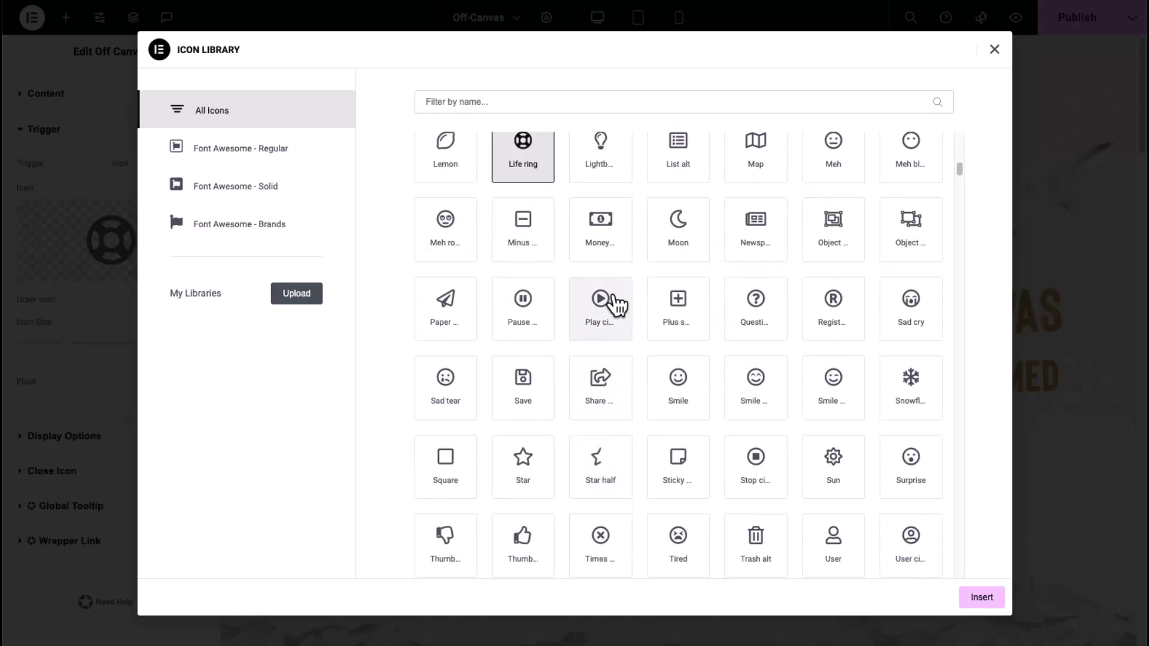
left_click(994, 49)
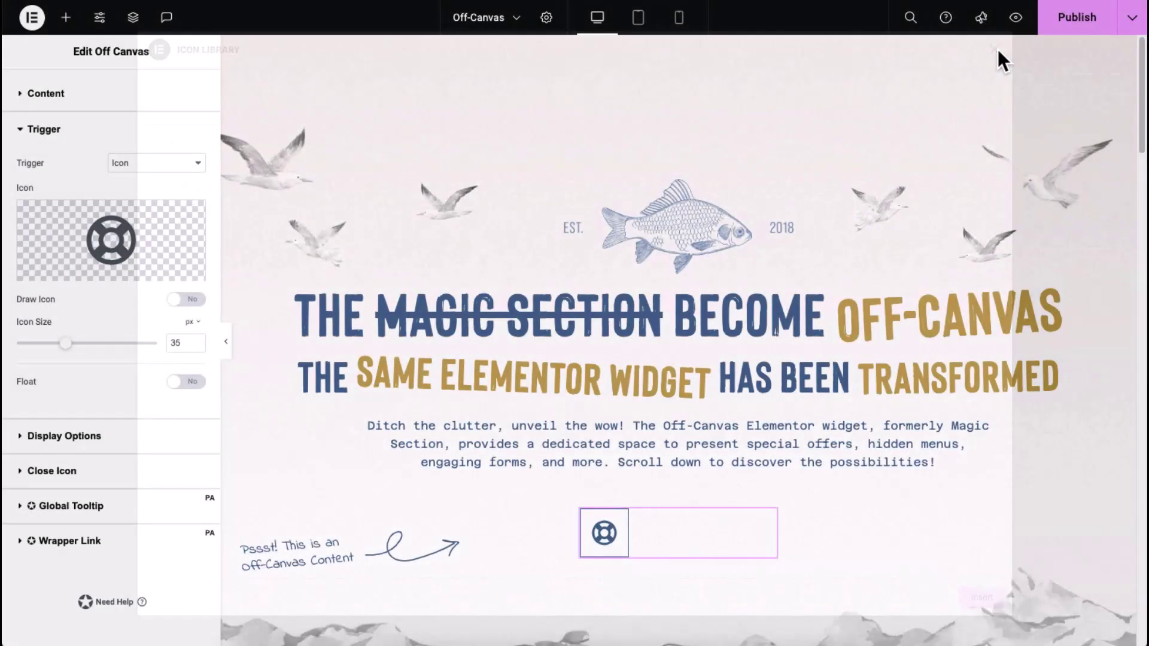
left_click_drag(71, 344, 103, 343)
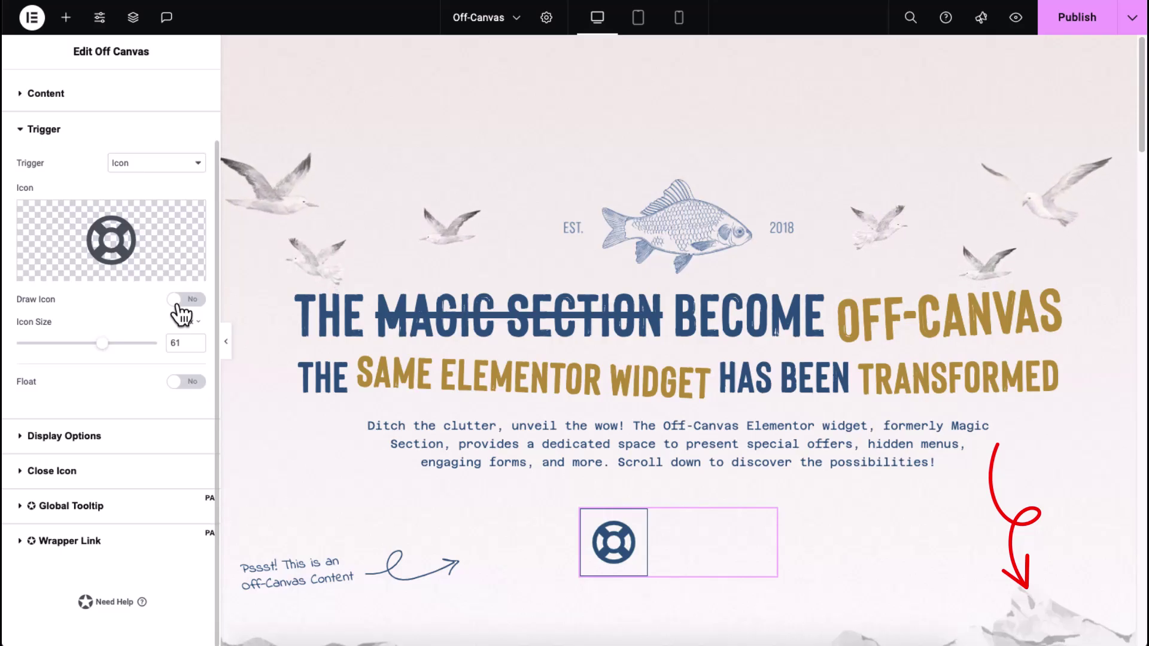
Step: Change the trigger to a Lottie Animation with the External URL source and paste the animation's JSON link
left_click(181, 164)
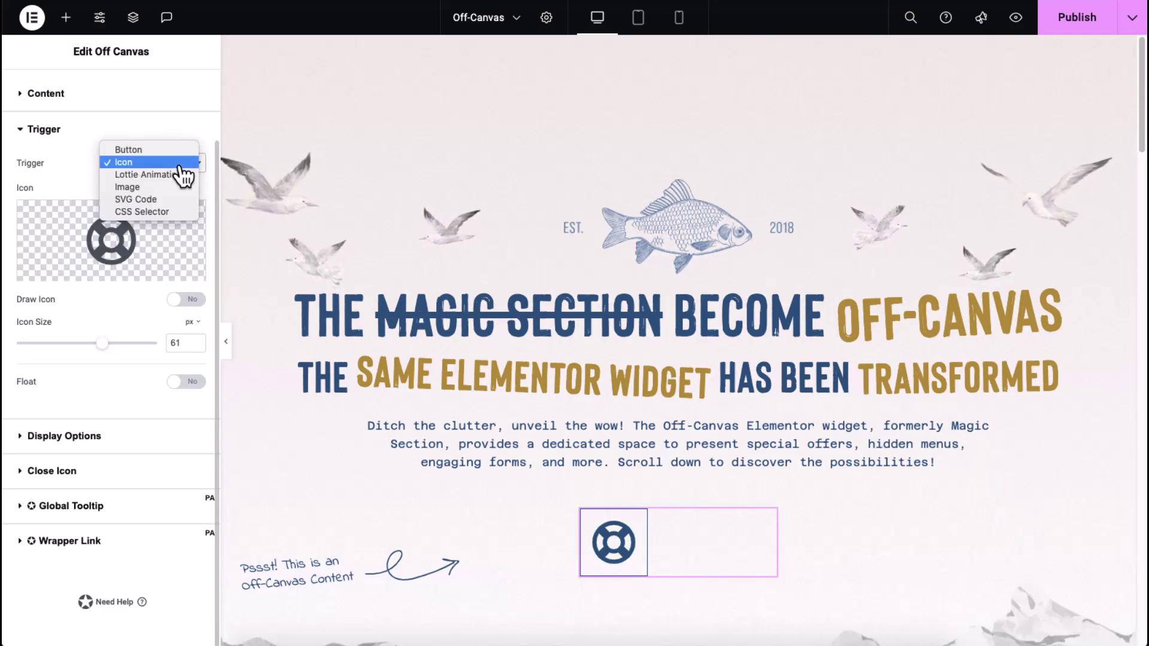
left_click(180, 175)
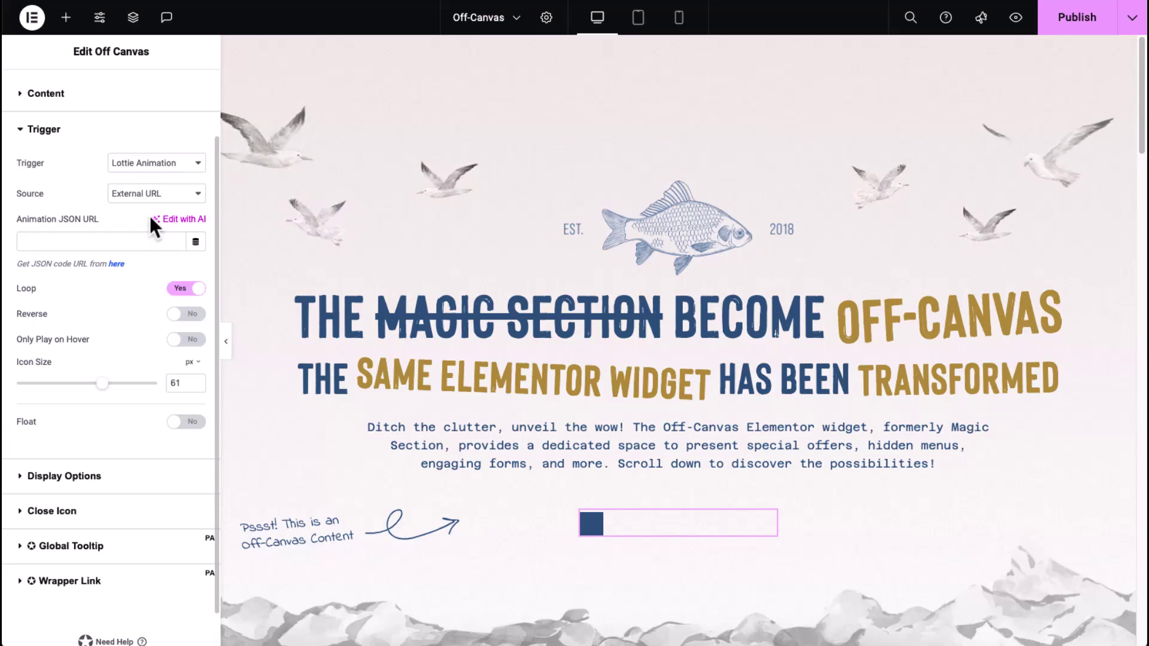
left_click(132, 243)
key("ctrl+v")
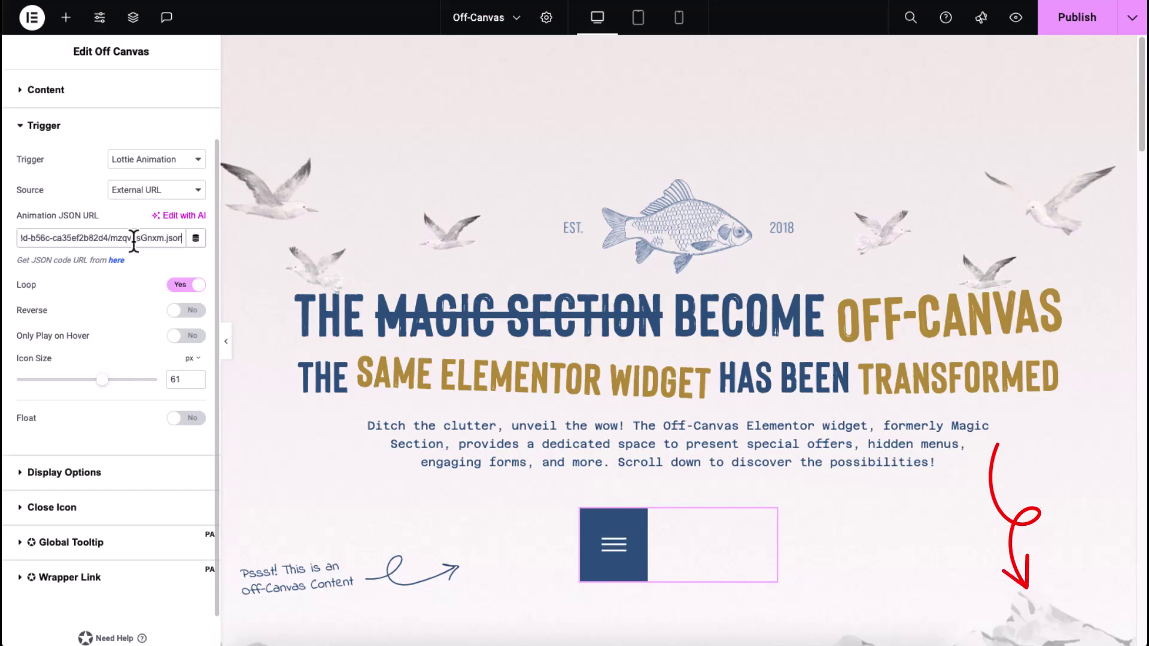
Step: Change the trigger to Image and use the star life buoy picture off-canvas-elementor-widget-pa-support.png from the media library
left_click(165, 159)
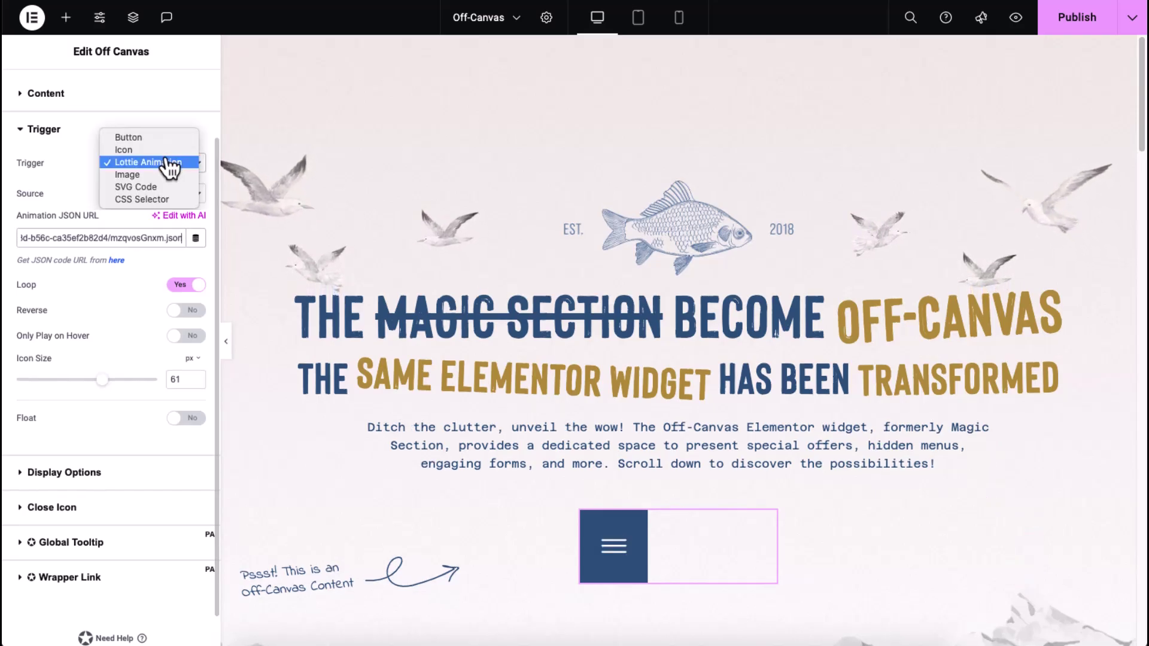
left_click(170, 172)
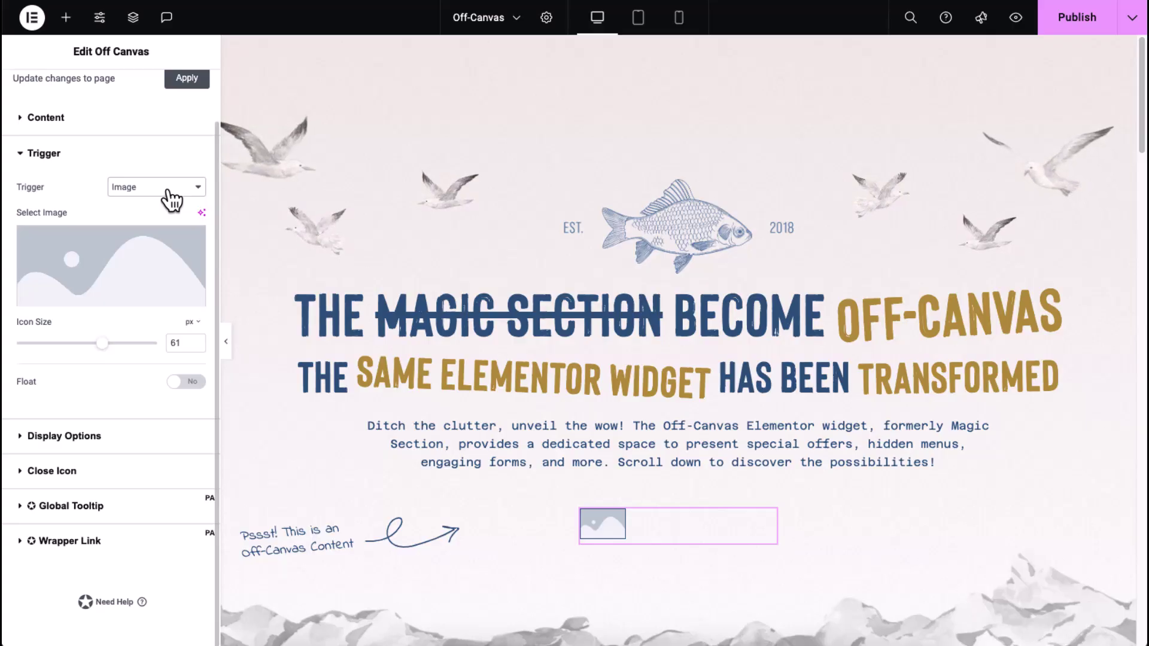
left_click(201, 238)
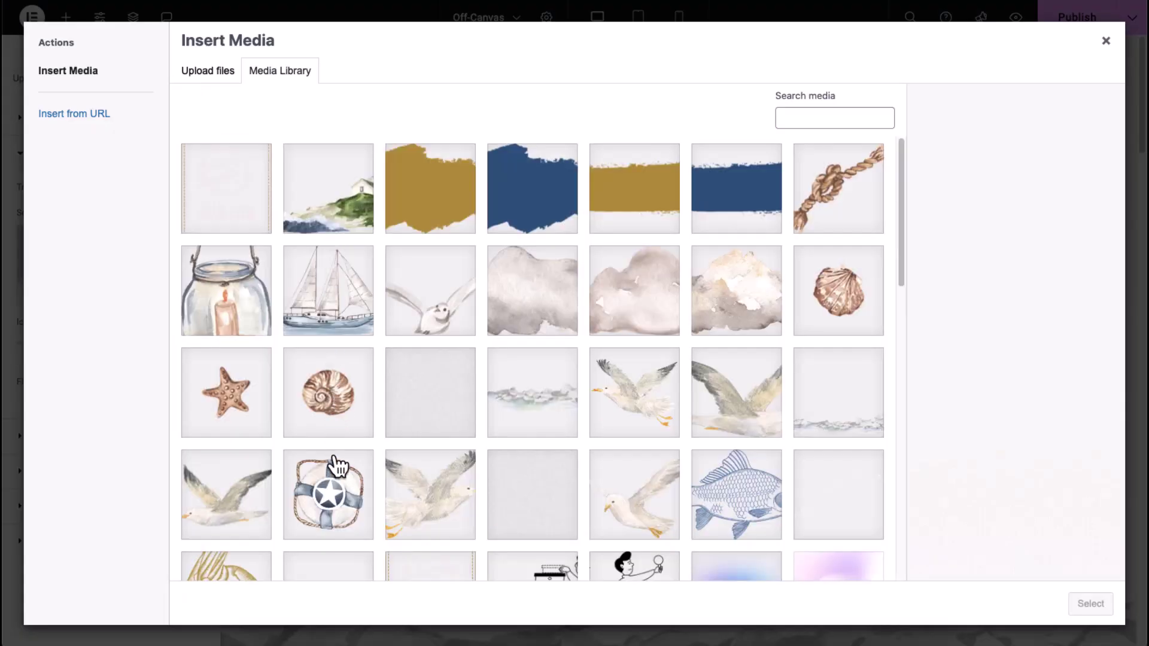
left_click(323, 469)
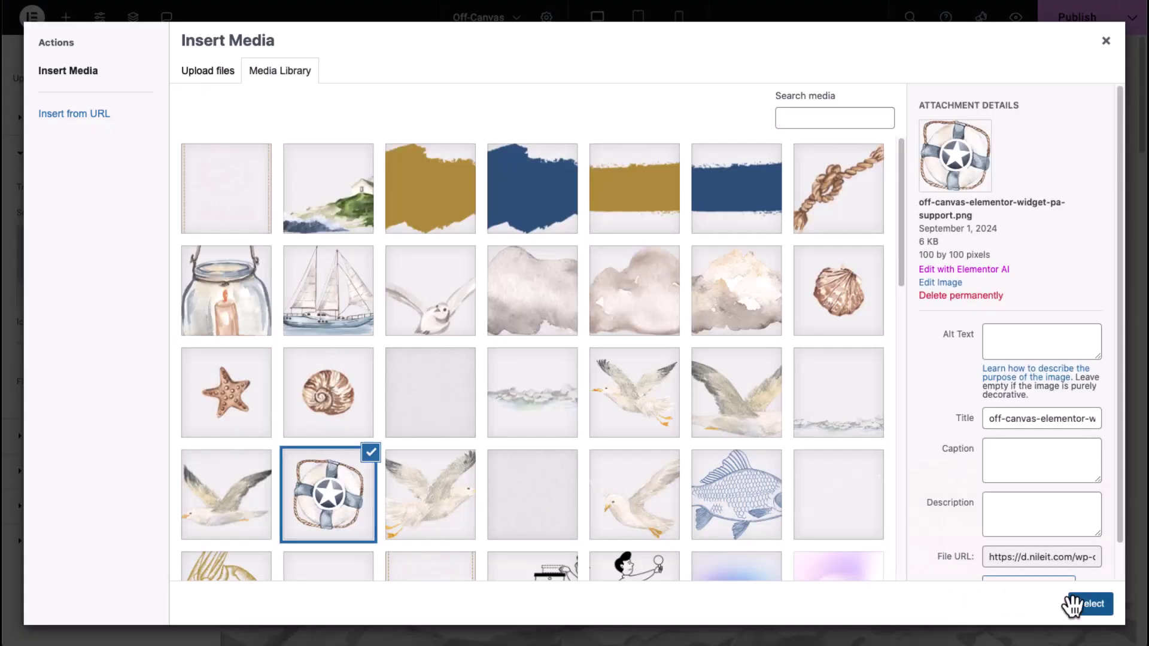
left_click(1090, 604)
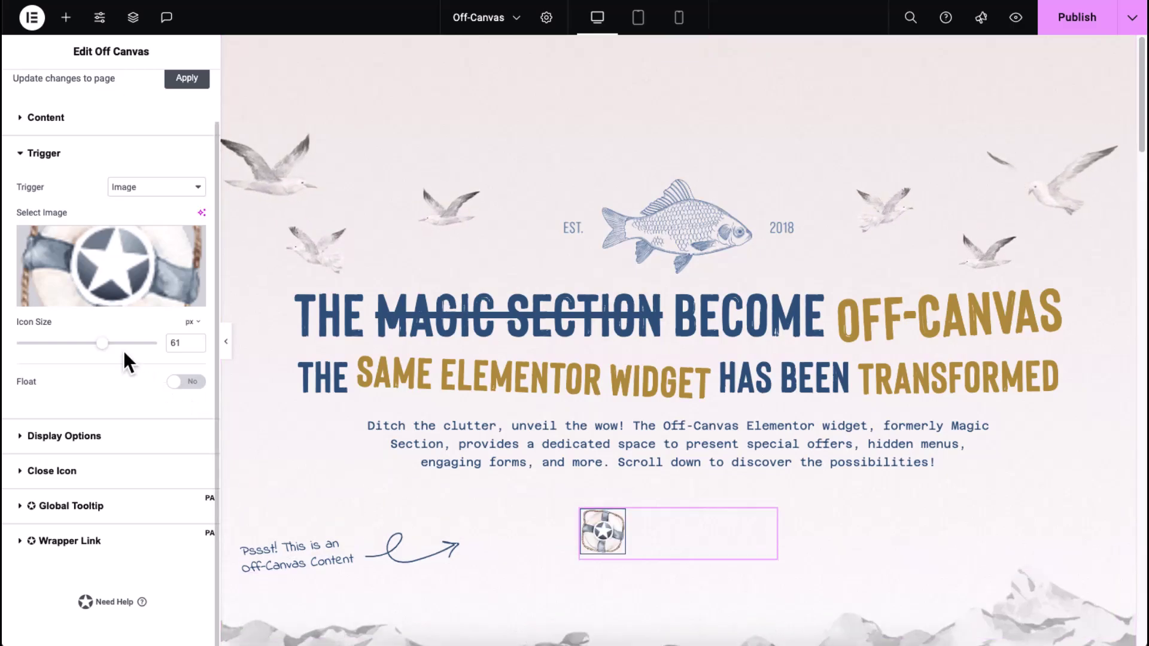
Step: Set the image trigger's icon size to 100 px, and preview the sea boat image opening and closing its off-canvas panel
left_click_drag(103, 345, 153, 343)
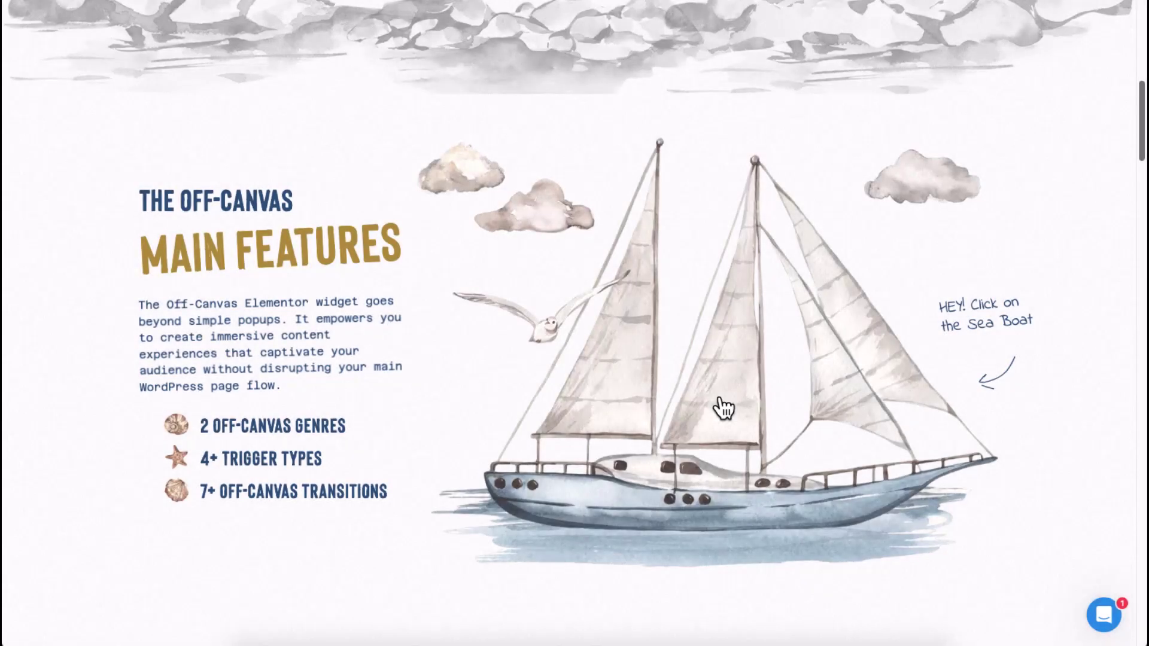
left_click(723, 408)
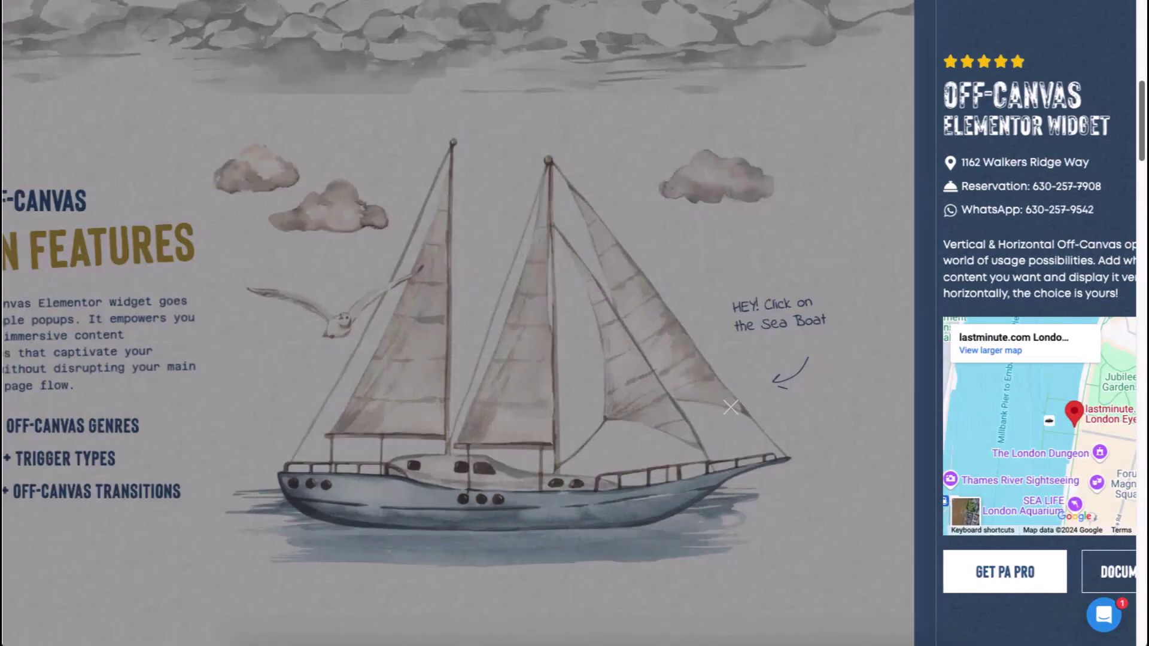
left_click(731, 408)
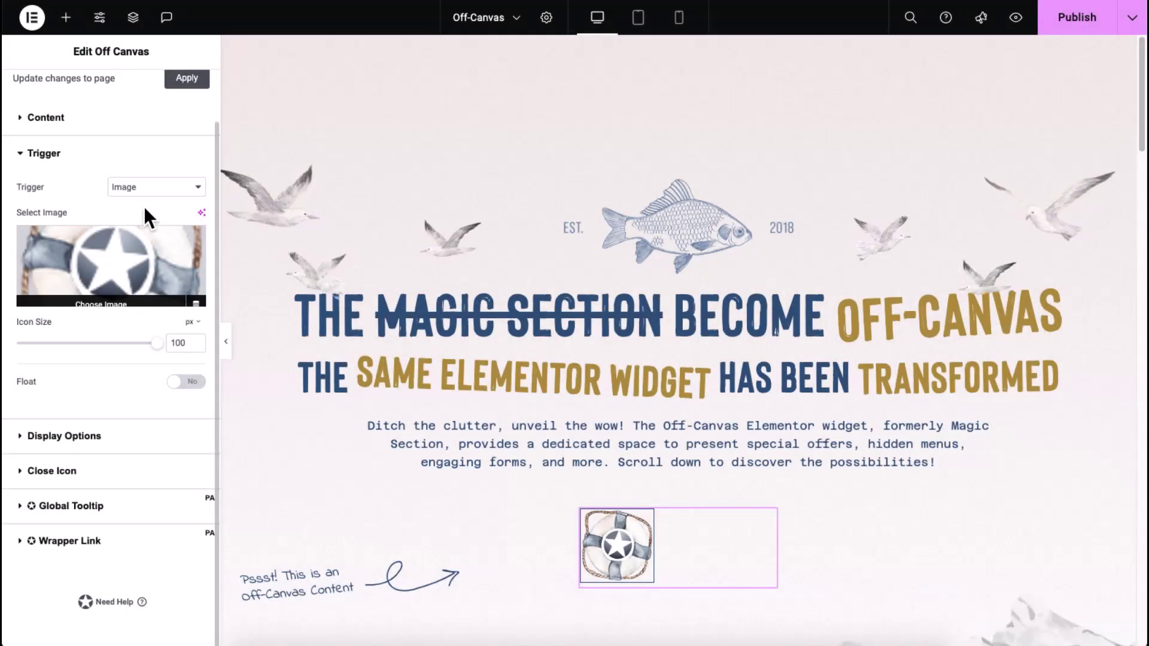
Step: Change the trigger to SVG Code with the life buoy SVG markup and set the icon size to 100 px
left_click(150, 191)
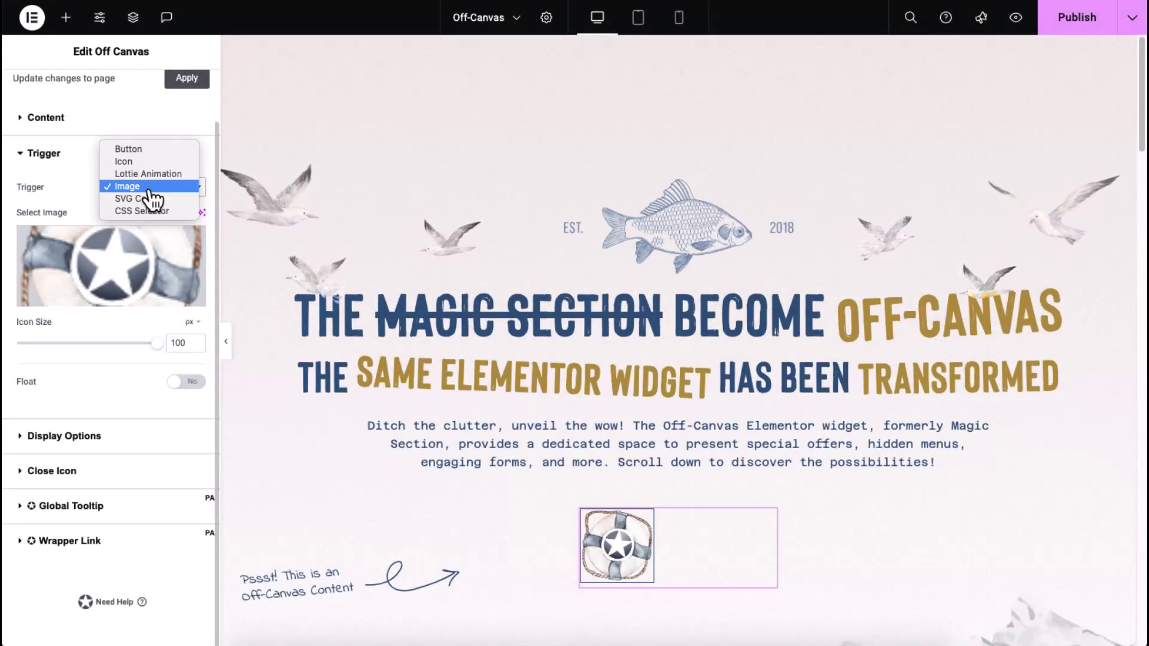
left_click(151, 199)
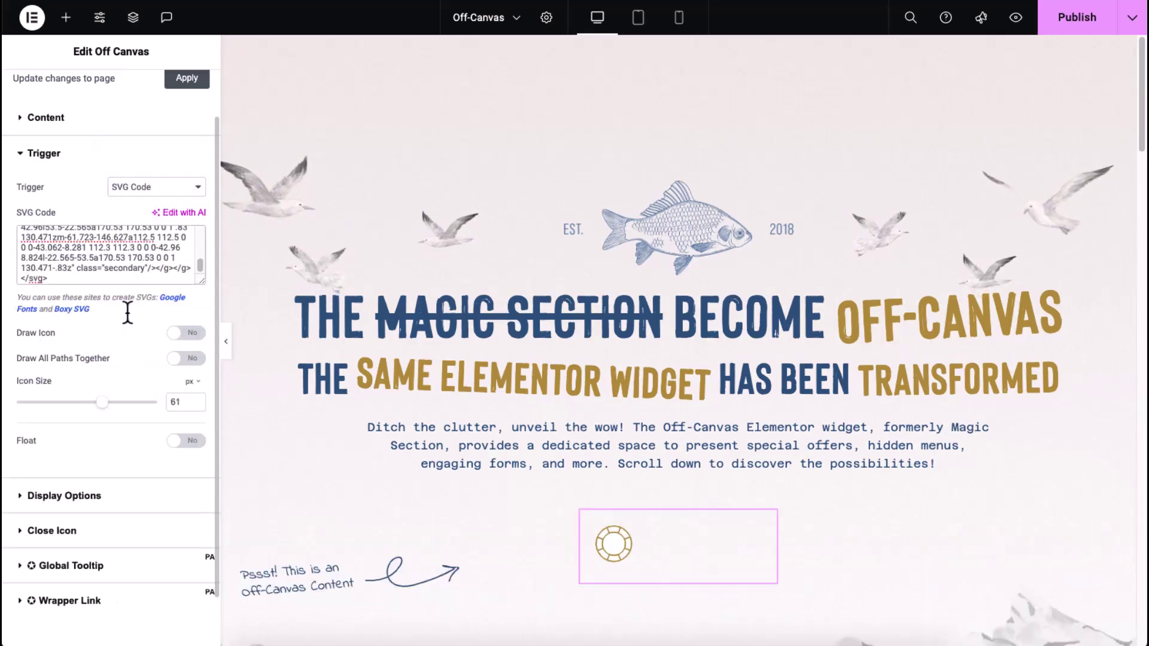
scroll(110, 335, "down", 1)
left_click_drag(102, 345, 157, 344)
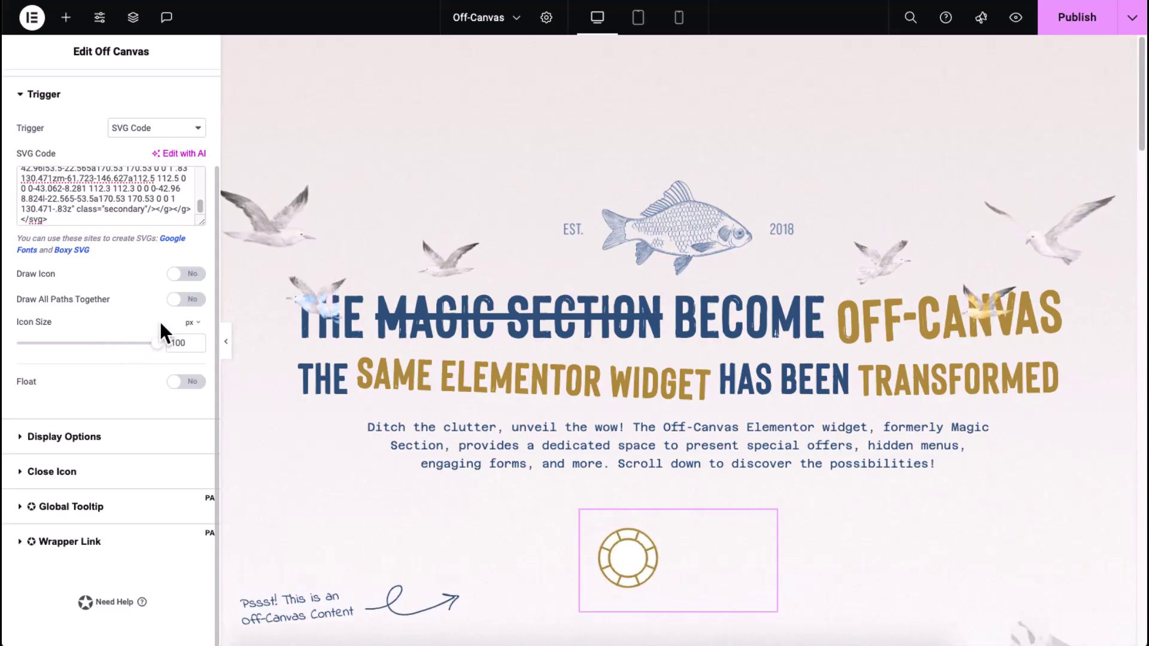
Step: Switch the trigger to CSS Selector and give the "The Magic Section Become Off-Canvas" heading the CSS ID Header
left_click(153, 130)
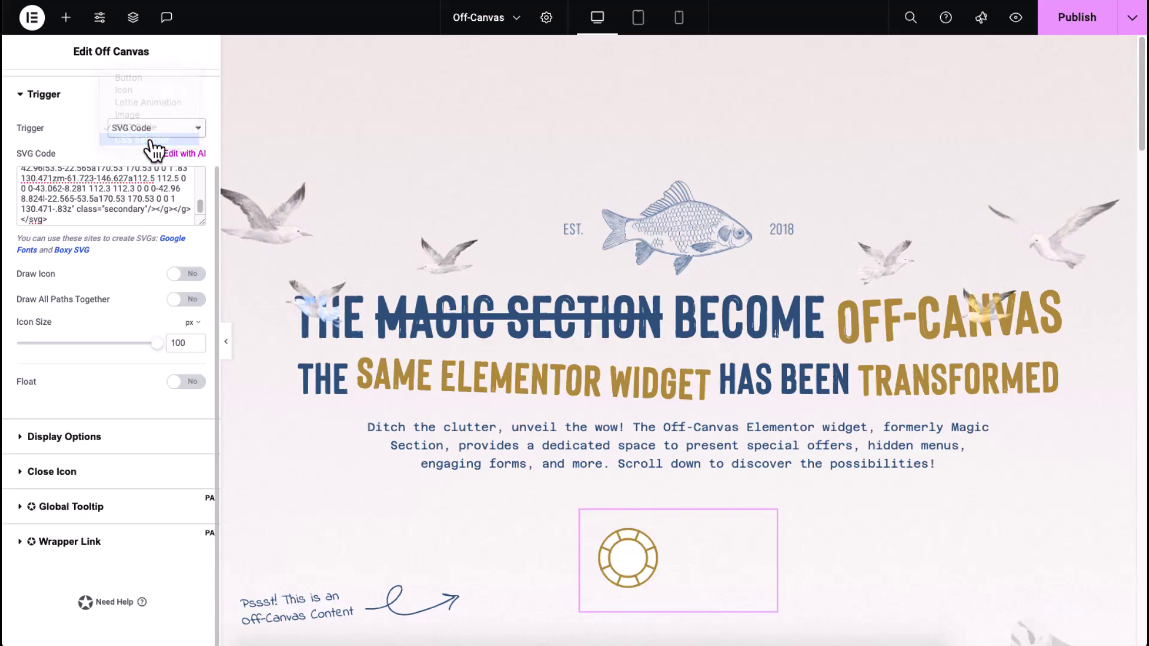
left_click(152, 140)
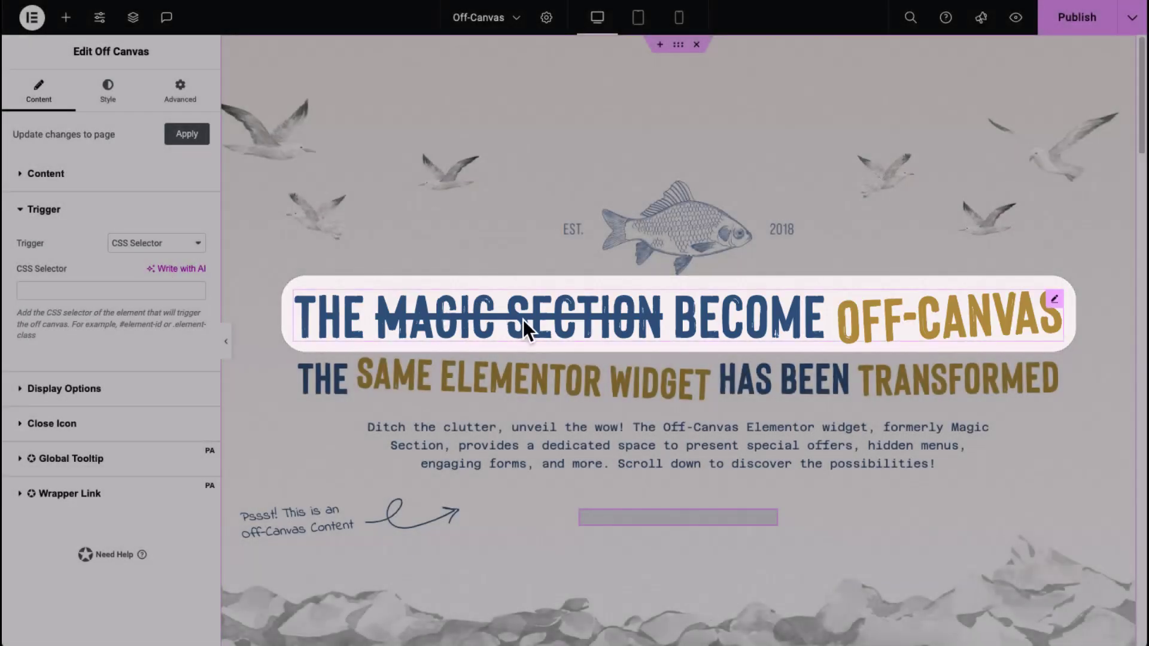
left_click(523, 320)
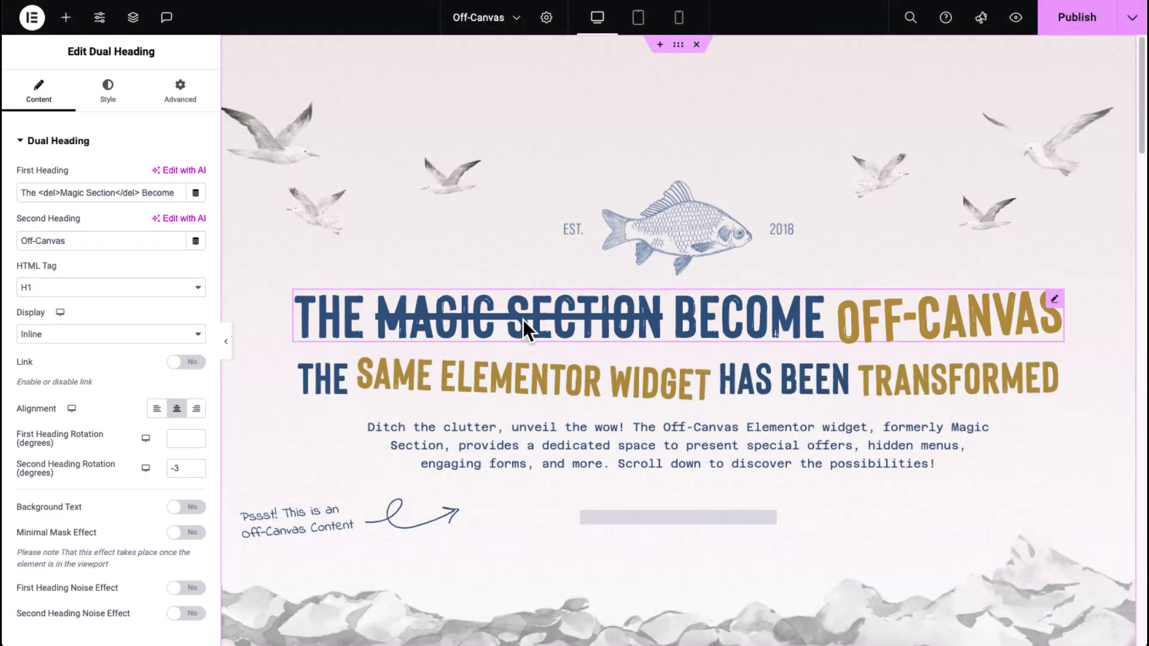
left_click(190, 103)
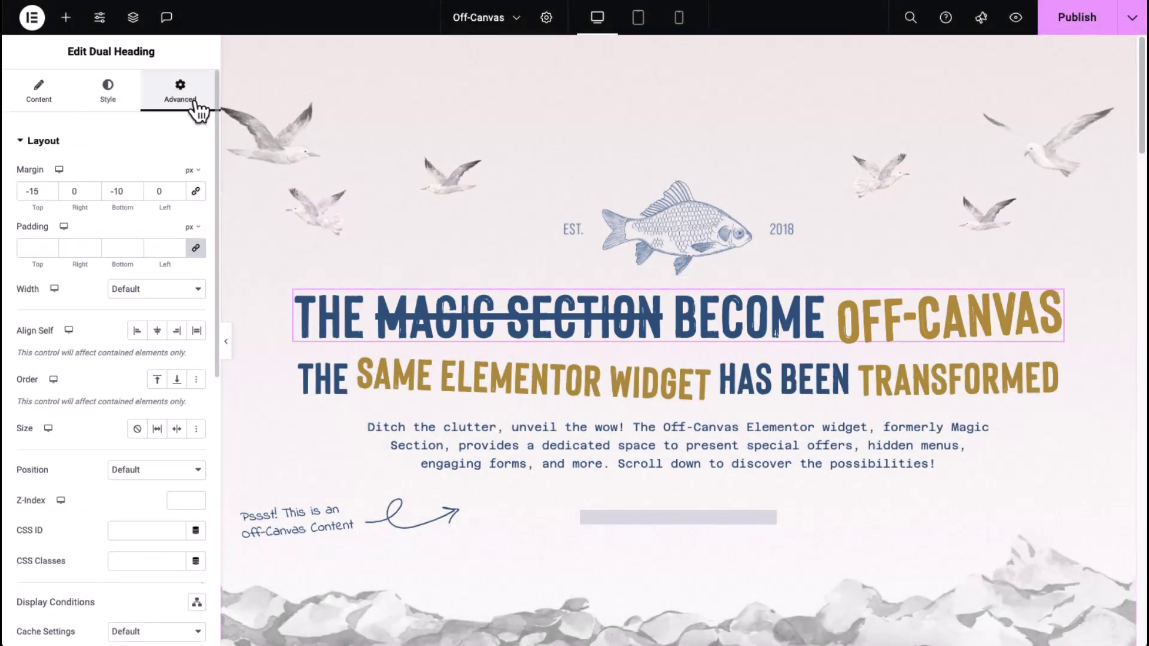
left_click(139, 531)
type("Header")
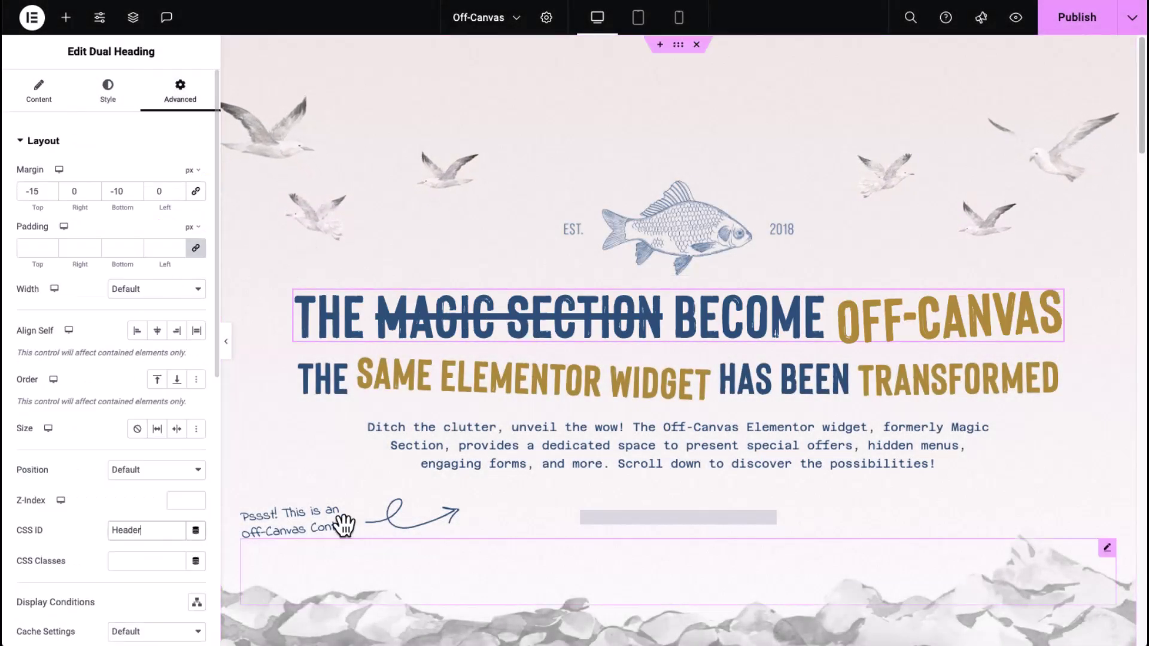
Step: Set the Off Canvas widget's CSS selector to #Header and test the main heading as its trigger
left_click(605, 512)
left_click(60, 375)
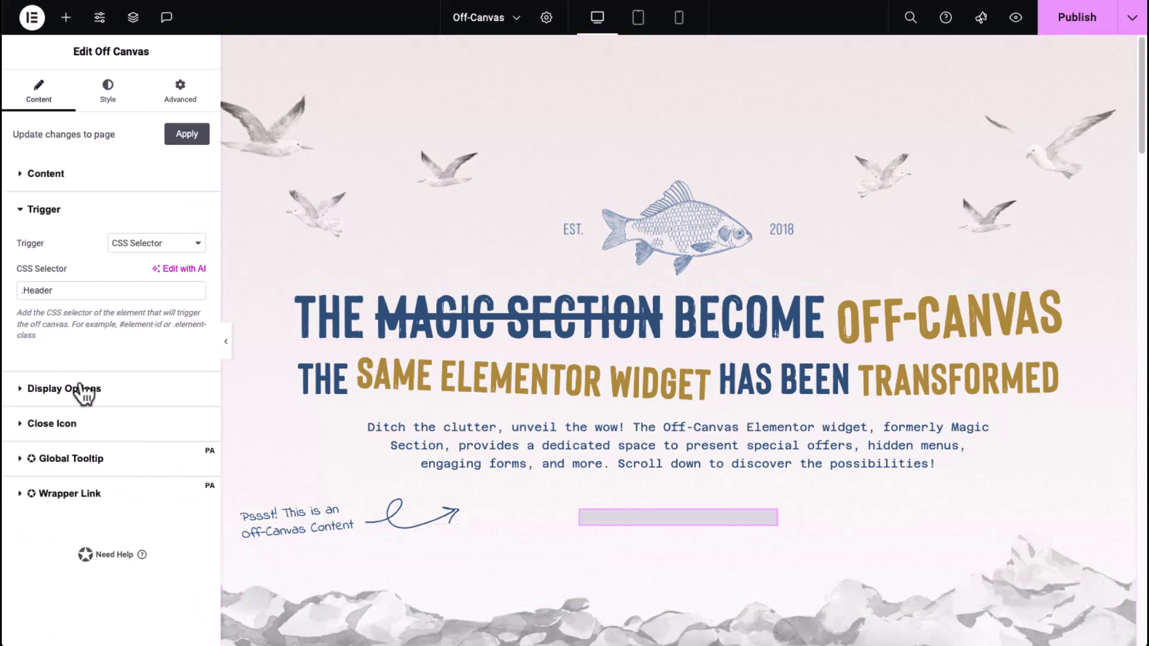
left_click(111, 291)
type("#")
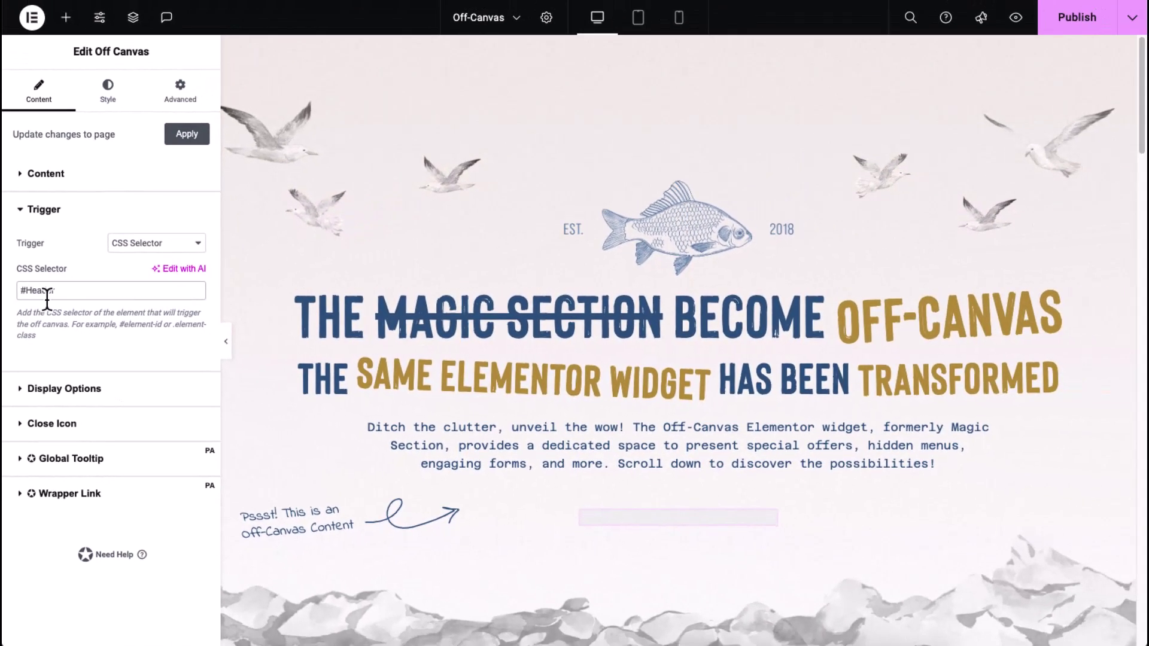
left_click(681, 316)
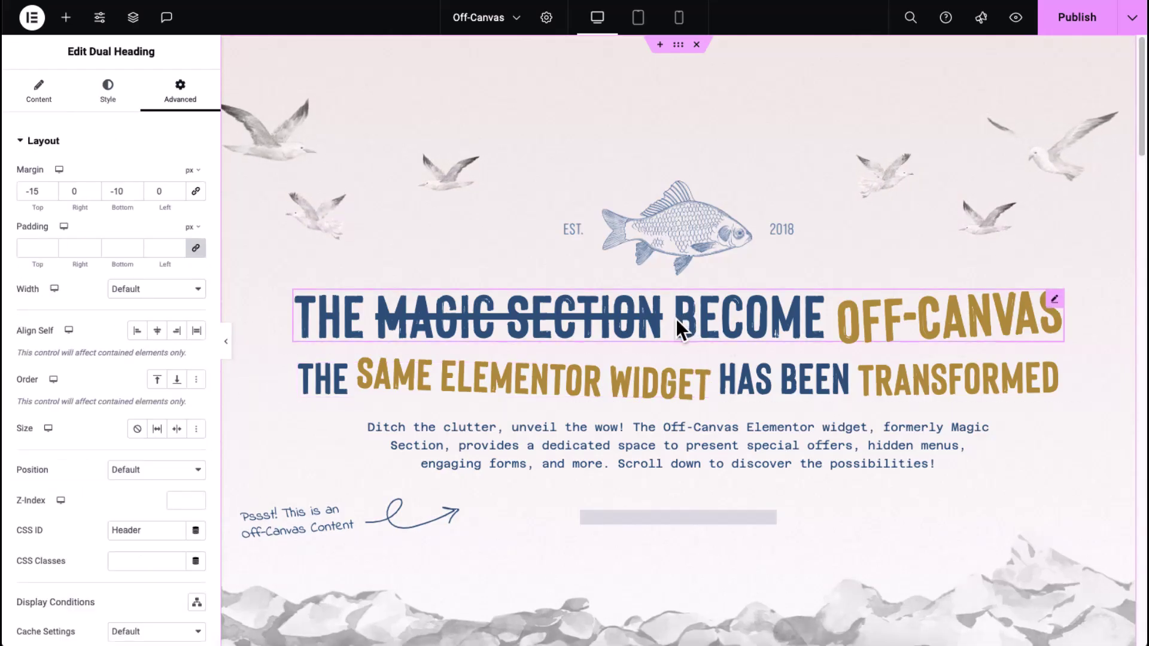
left_click(676, 319)
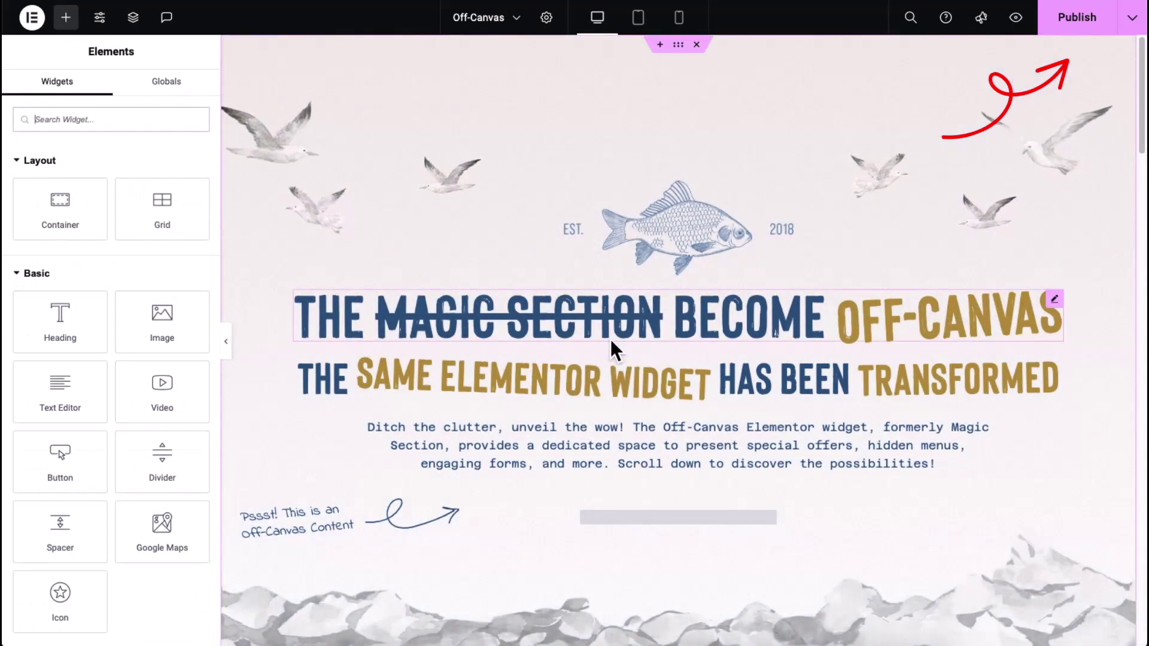
Step: Change the Off Canvas trigger to Lottie Animation with the Media File source, make it float, and set the icon size to 53 px
left_click(608, 516)
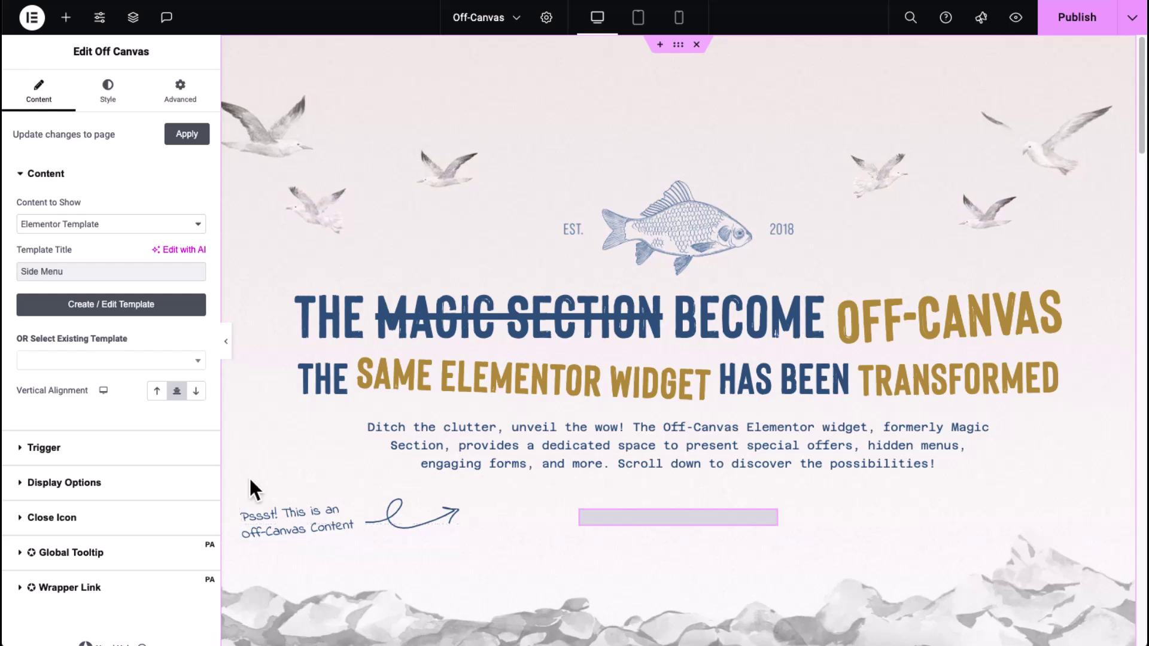
left_click(180, 454)
left_click(180, 243)
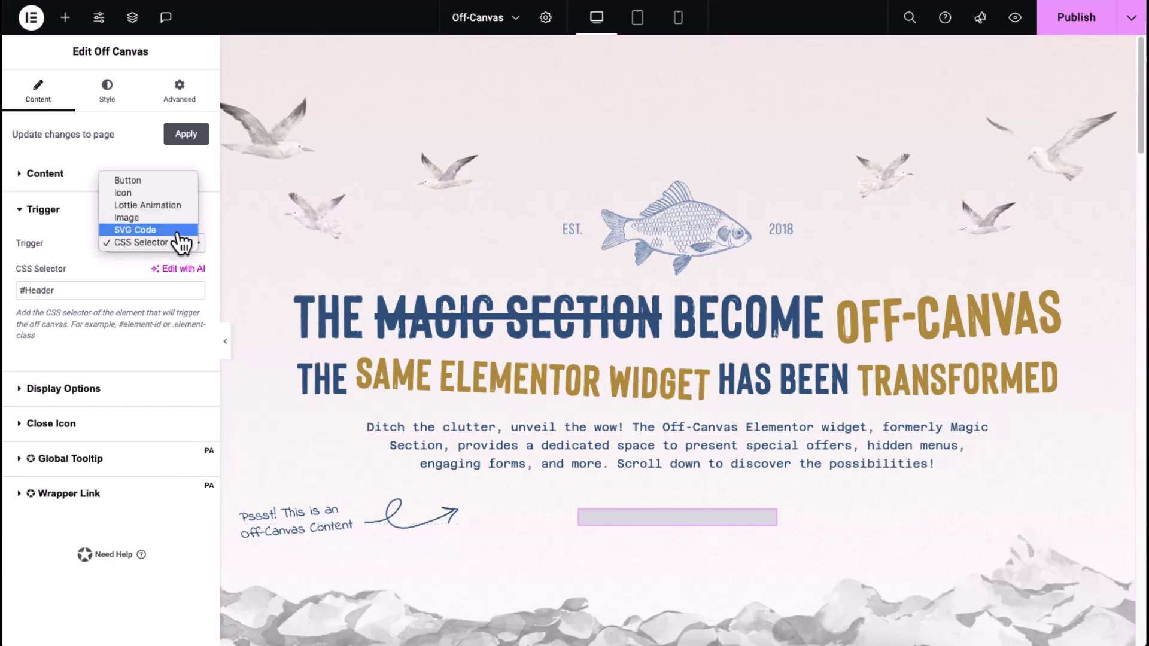
left_click(182, 211)
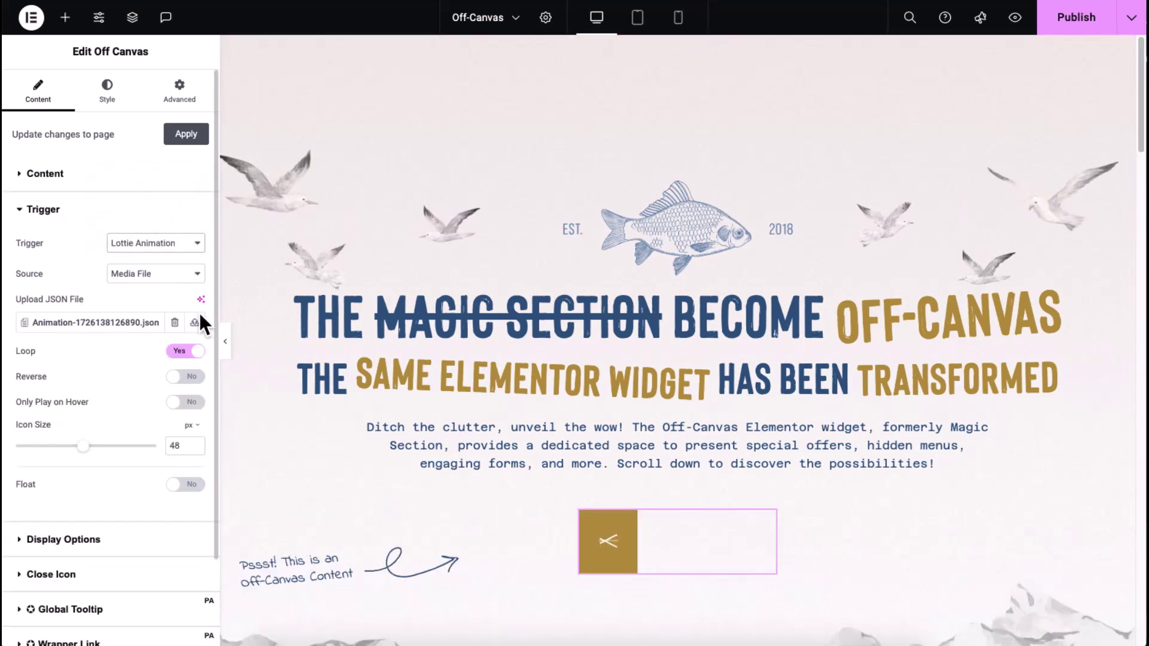
left_click(195, 485)
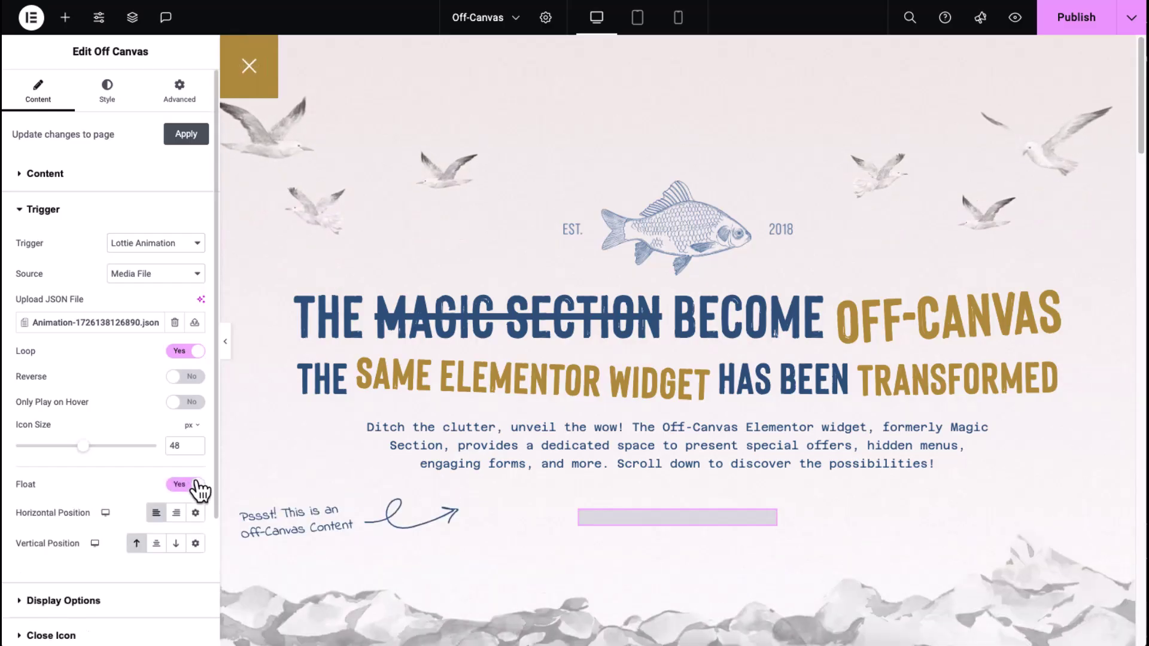
left_click_drag(83, 448, 90, 447)
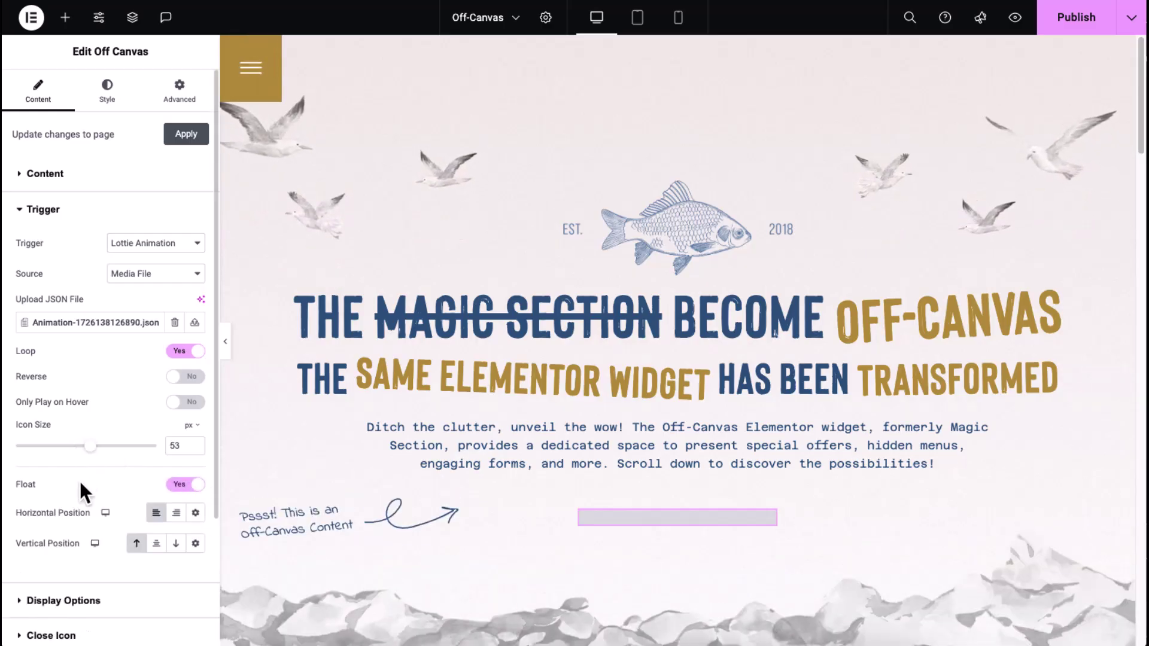
Step: Check the display options, keep Slide as the off-canvas type, and preview the side menu from the floating trigger
left_click(142, 599)
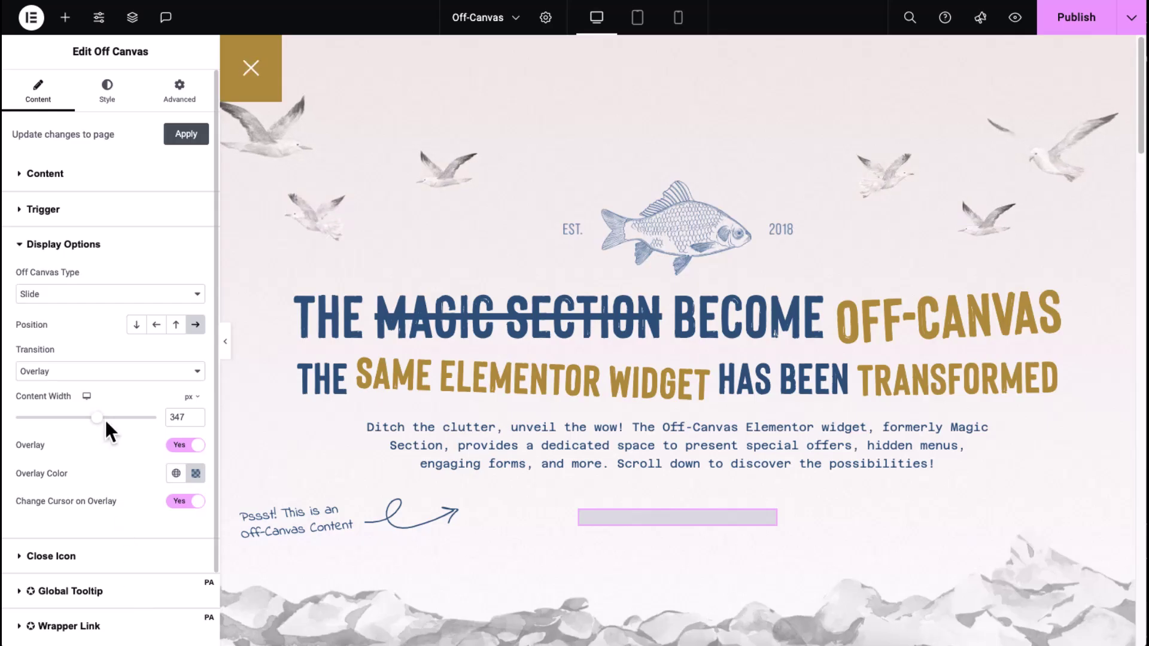
left_click(114, 296)
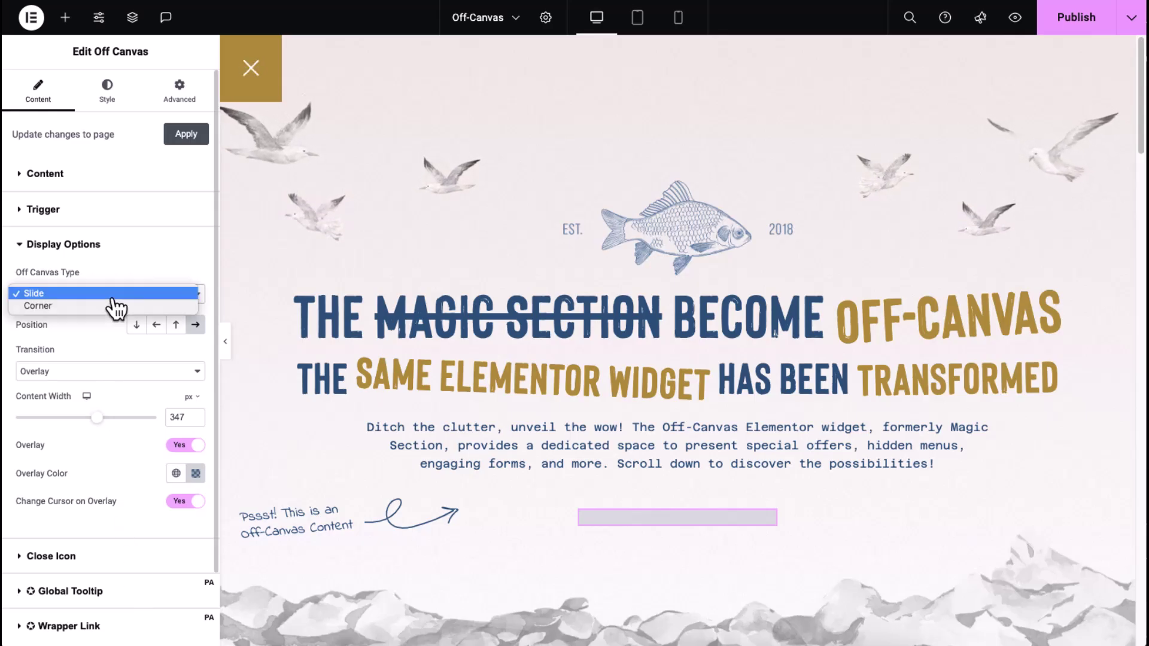
left_click(113, 298)
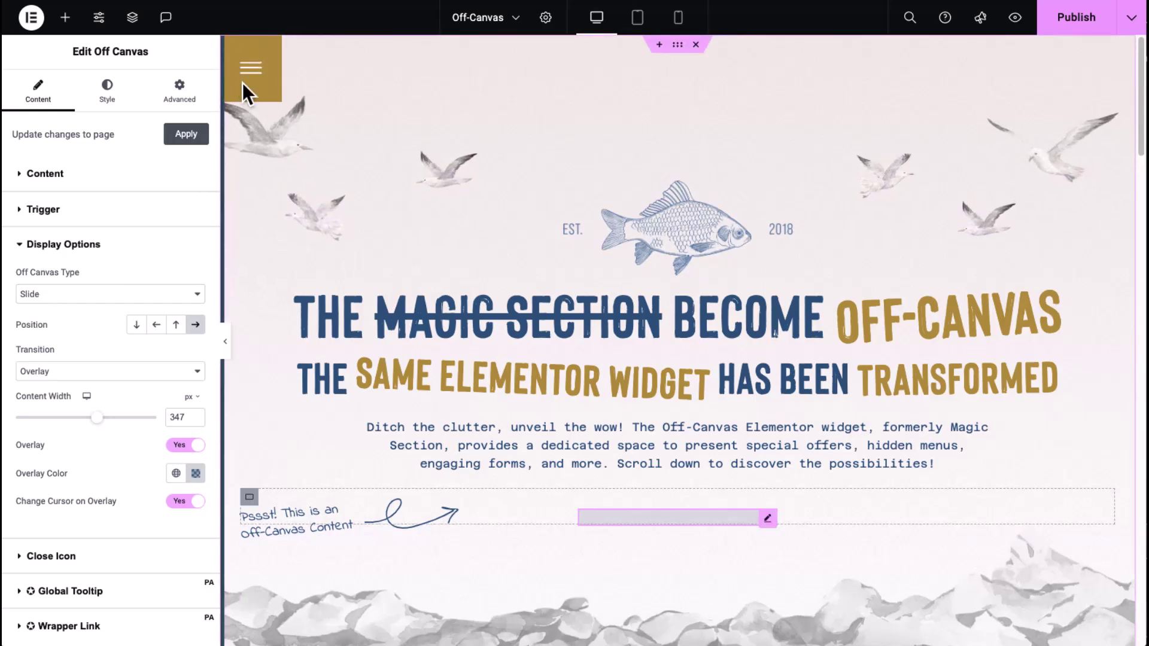
left_click(243, 85)
left_click(185, 133)
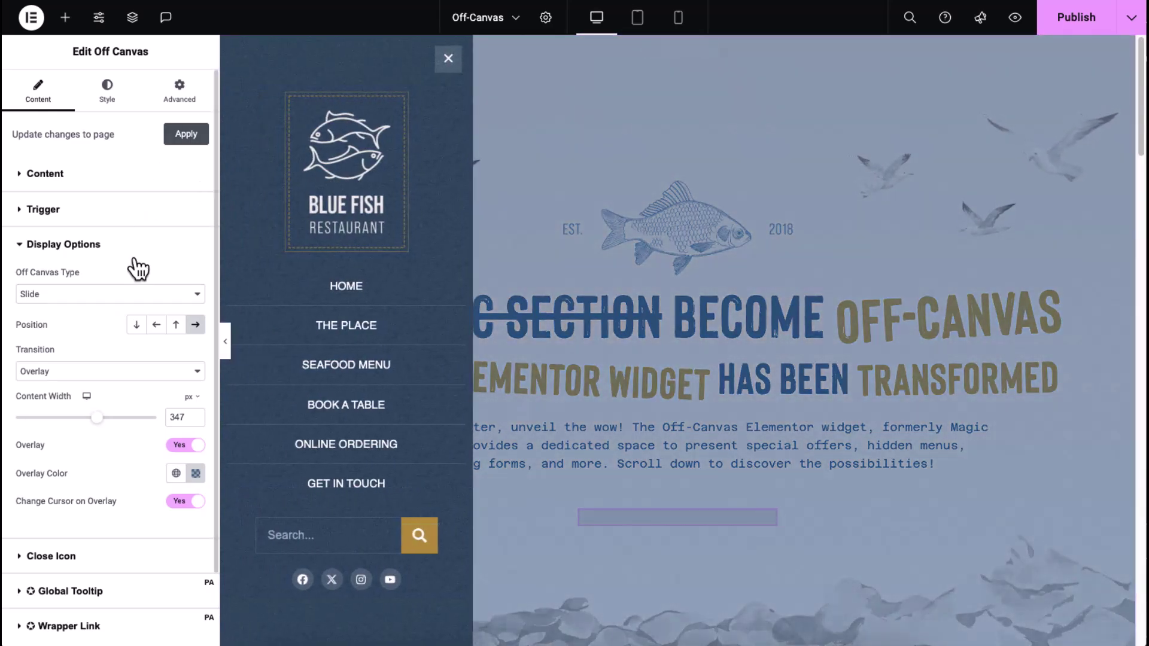
Step: Try the Corner off-canvas type, preview the side menu with it, and return the type to Slide
left_click(130, 295)
left_click(132, 305)
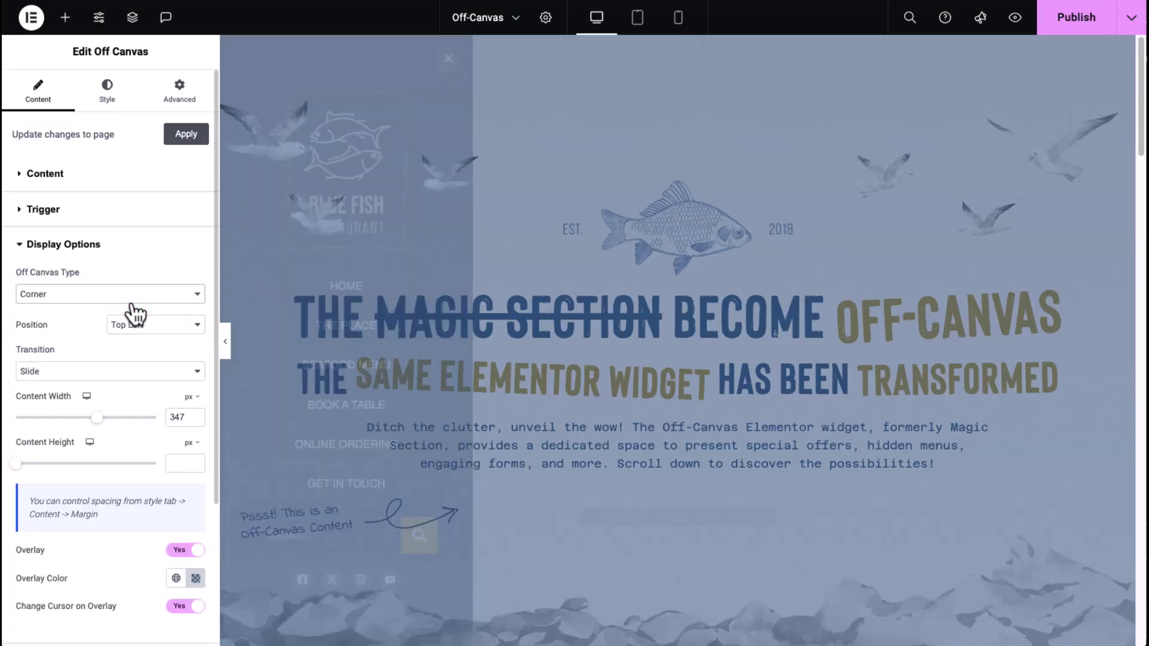
left_click(248, 80)
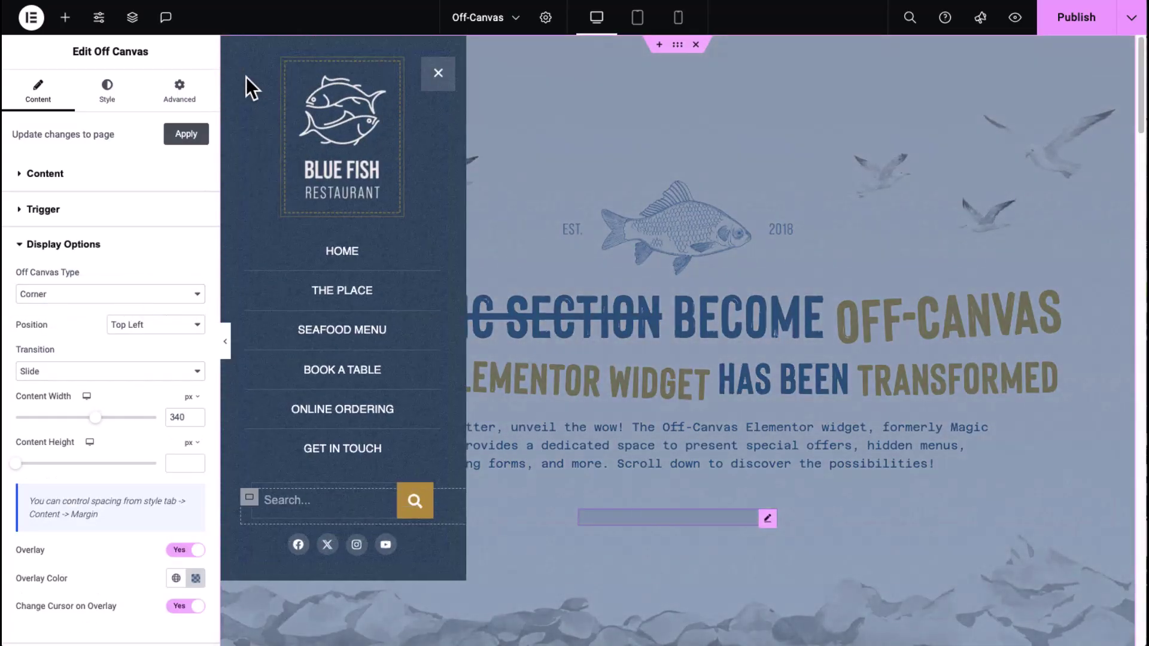
left_click(138, 295)
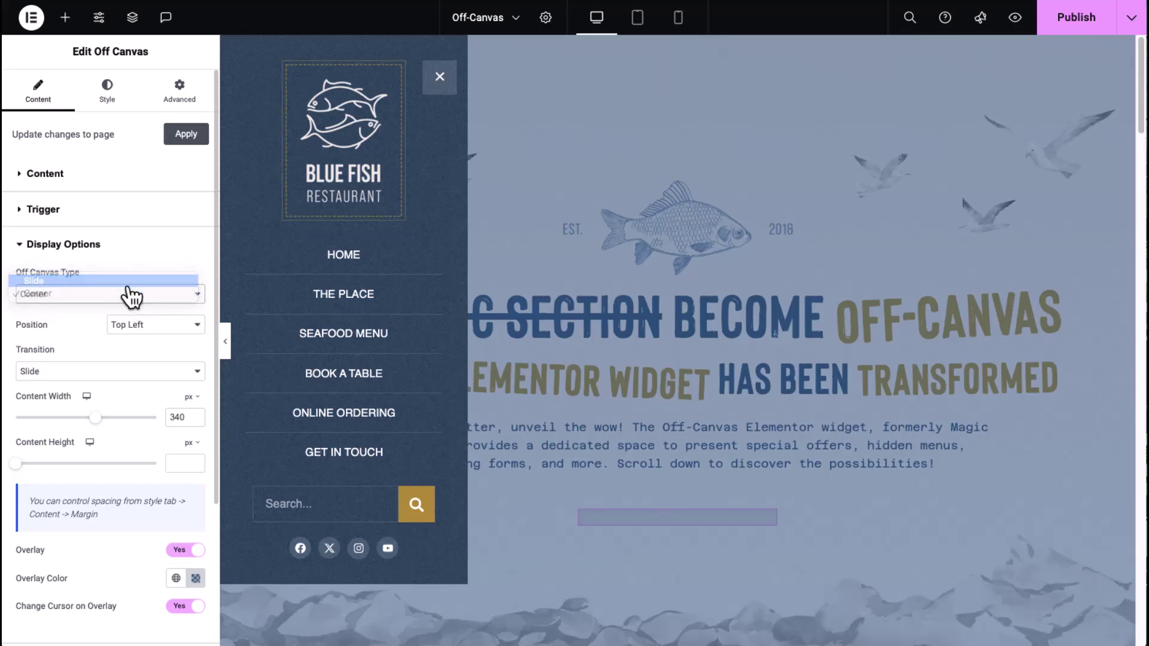
left_click(127, 281)
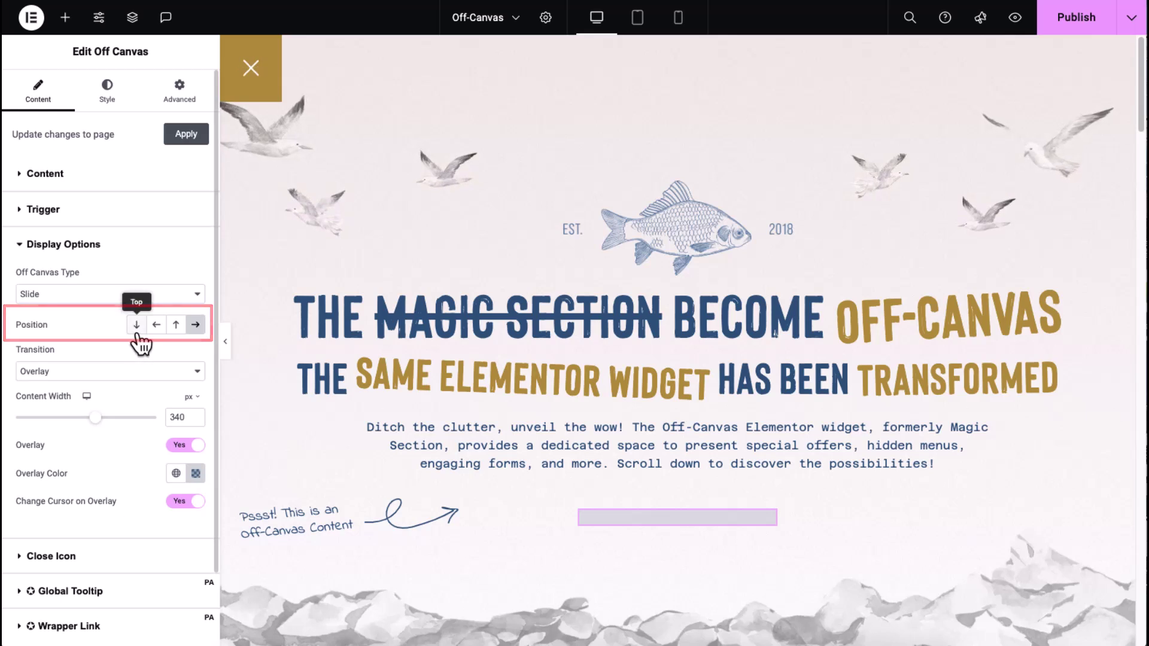
Step: Preview the side menu in the Top, Right and Bottom positions, and set the position back to Left
left_click(155, 332)
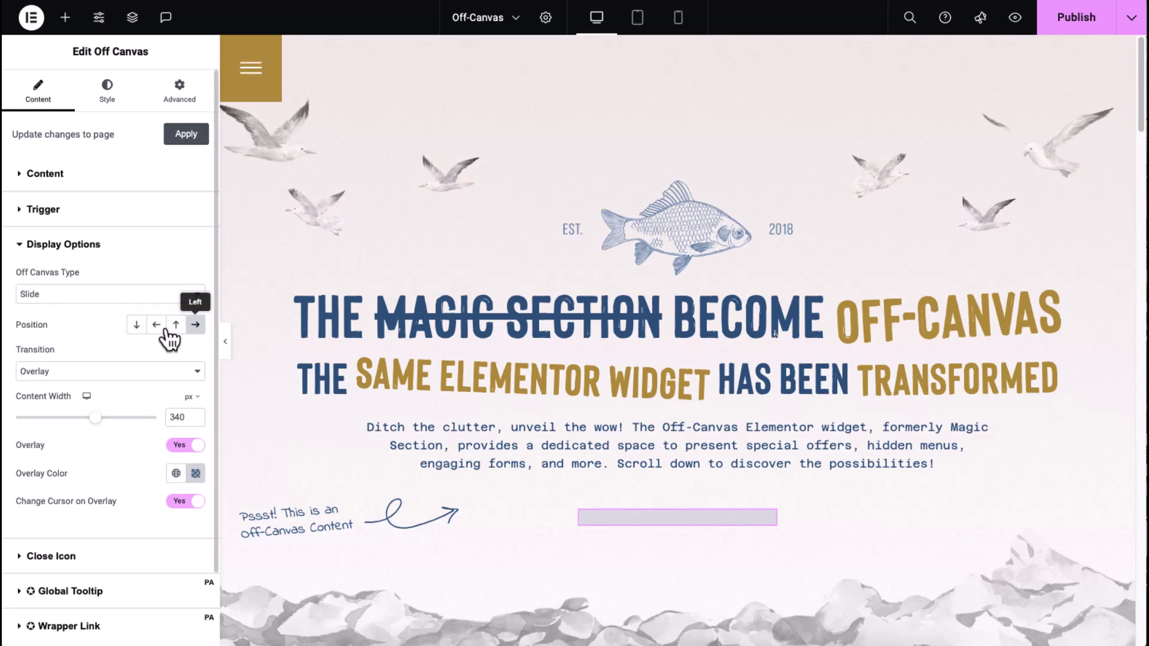
left_click(137, 324)
left_click(244, 86)
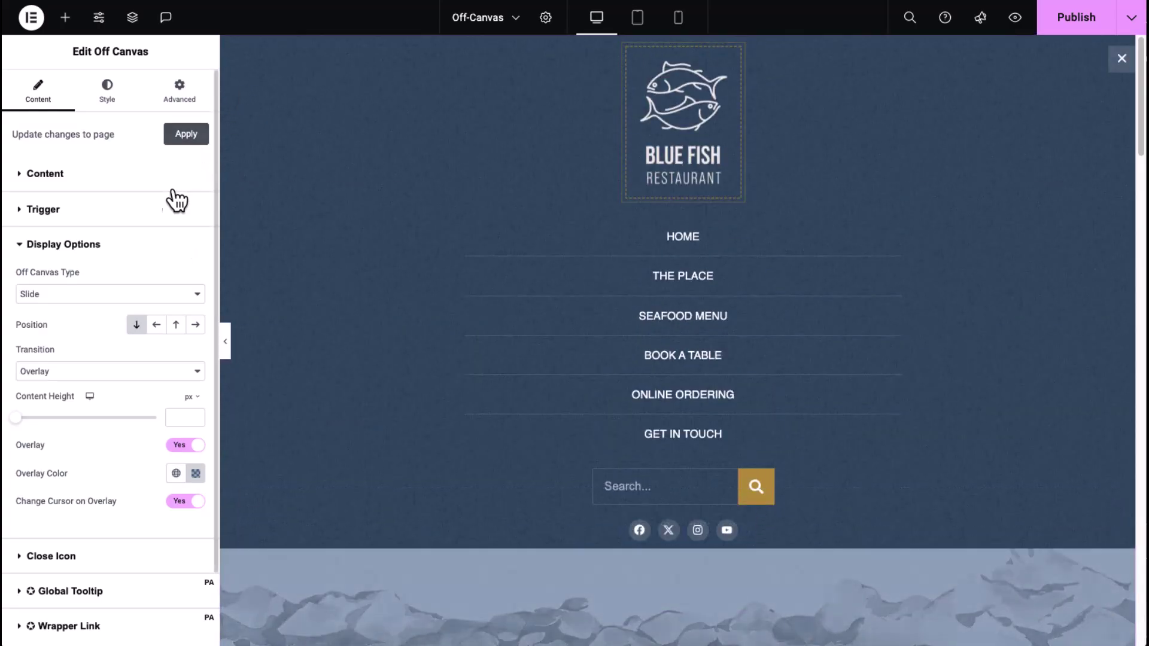
left_click(156, 324)
left_click(264, 65)
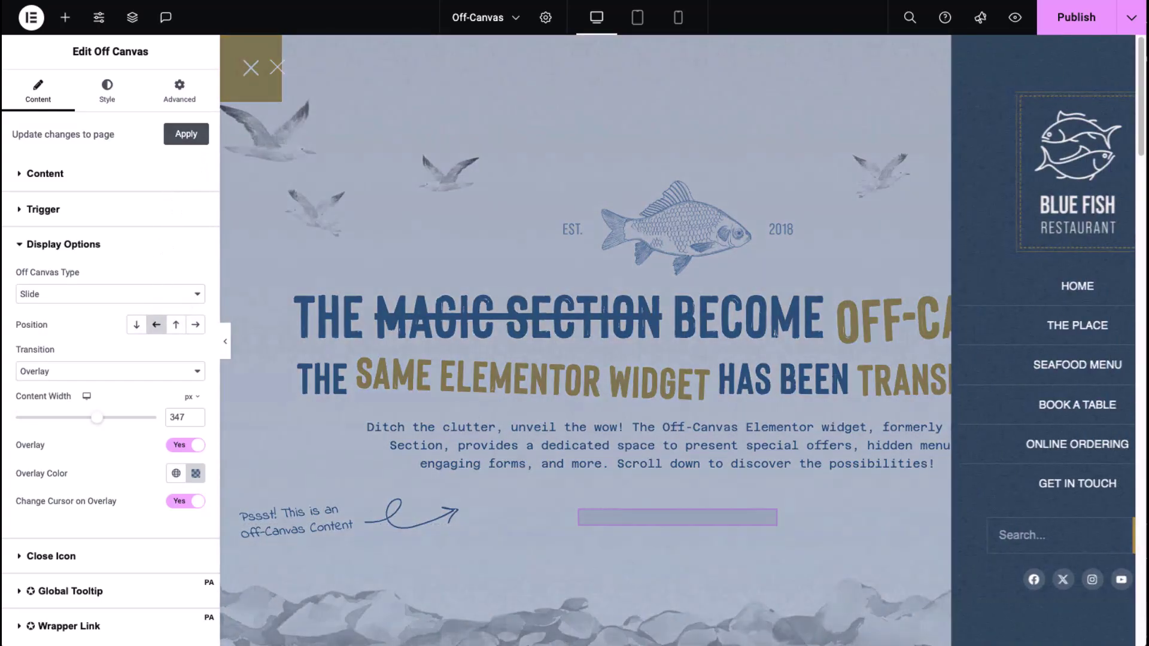
left_click(176, 325)
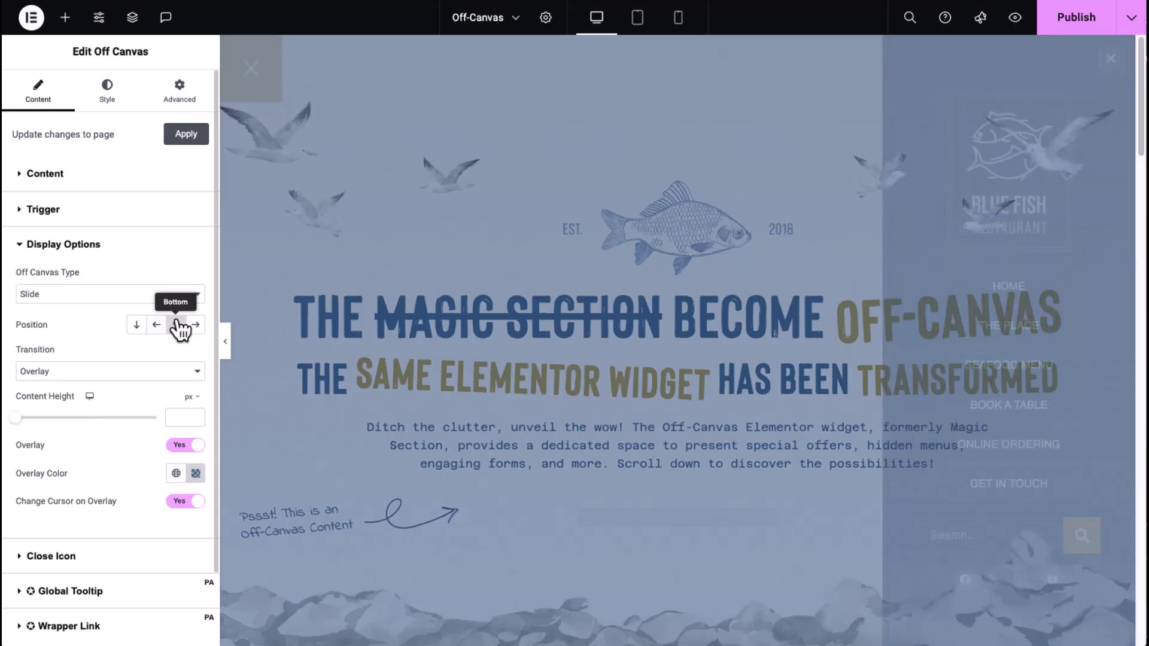
left_click(255, 68)
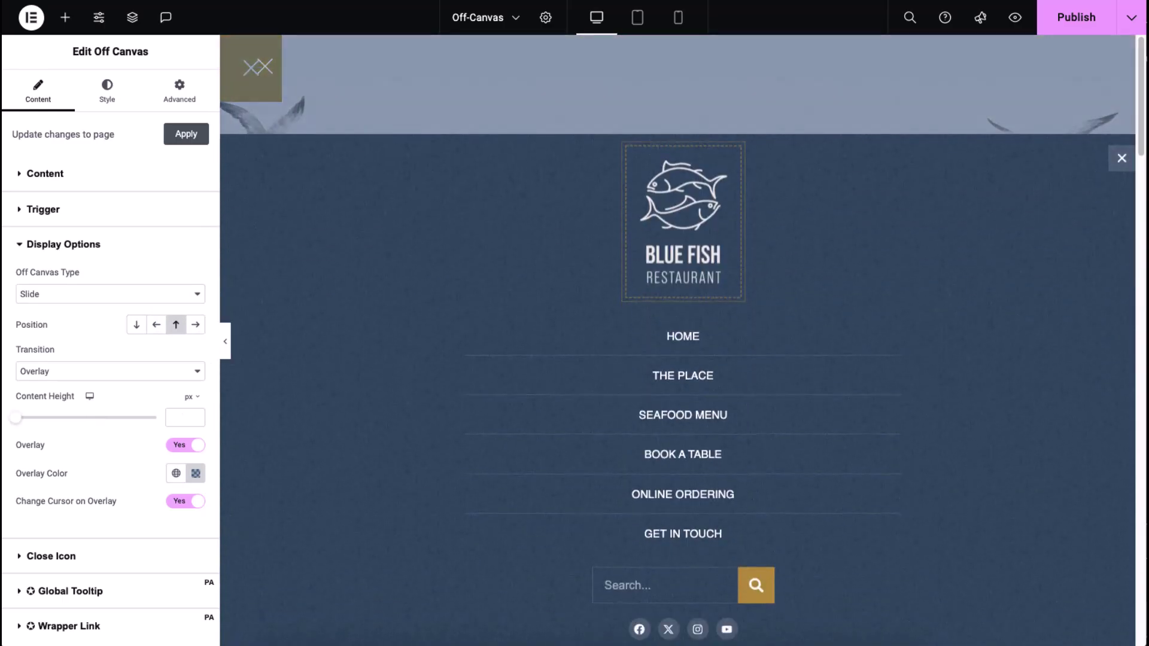
left_click(195, 325)
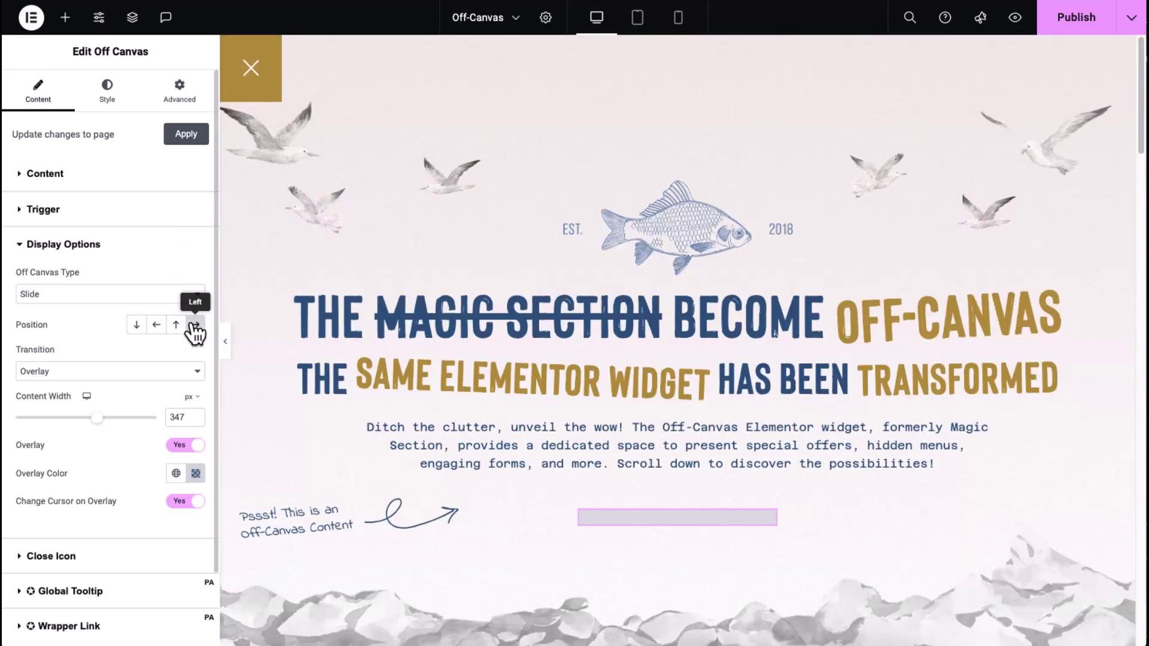
left_click(256, 57)
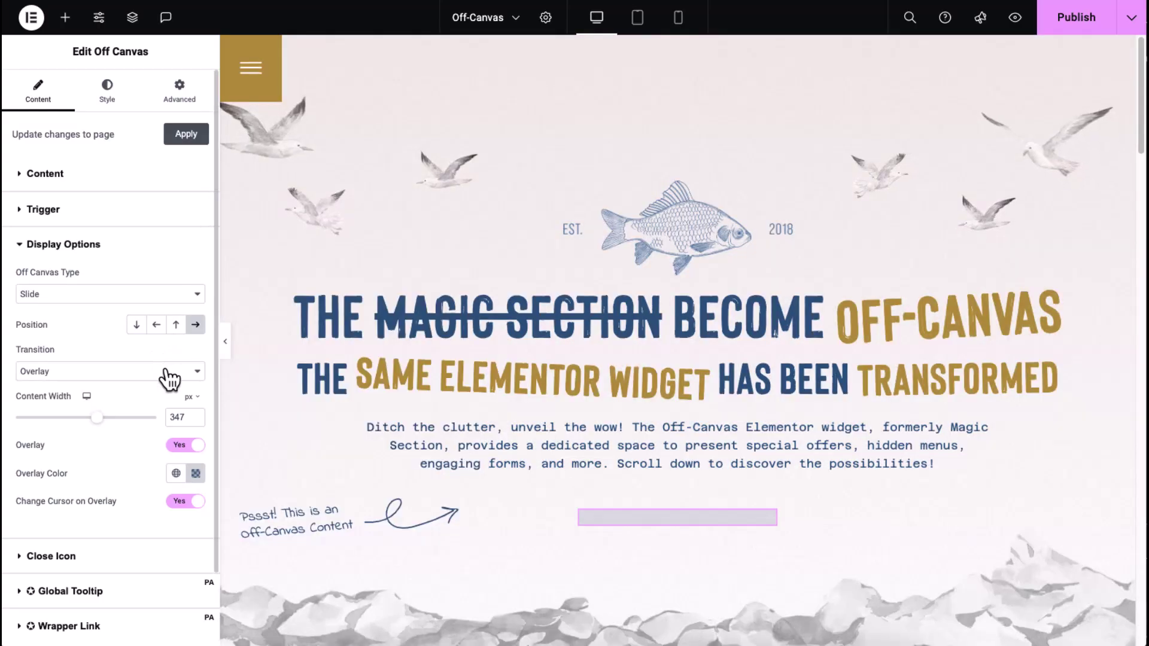
Step: Try the Push, 3D Rotate Out, Fall Down, Elastic and Bubble transitions on the side menu, and return the transition to Overlay
left_click(170, 375)
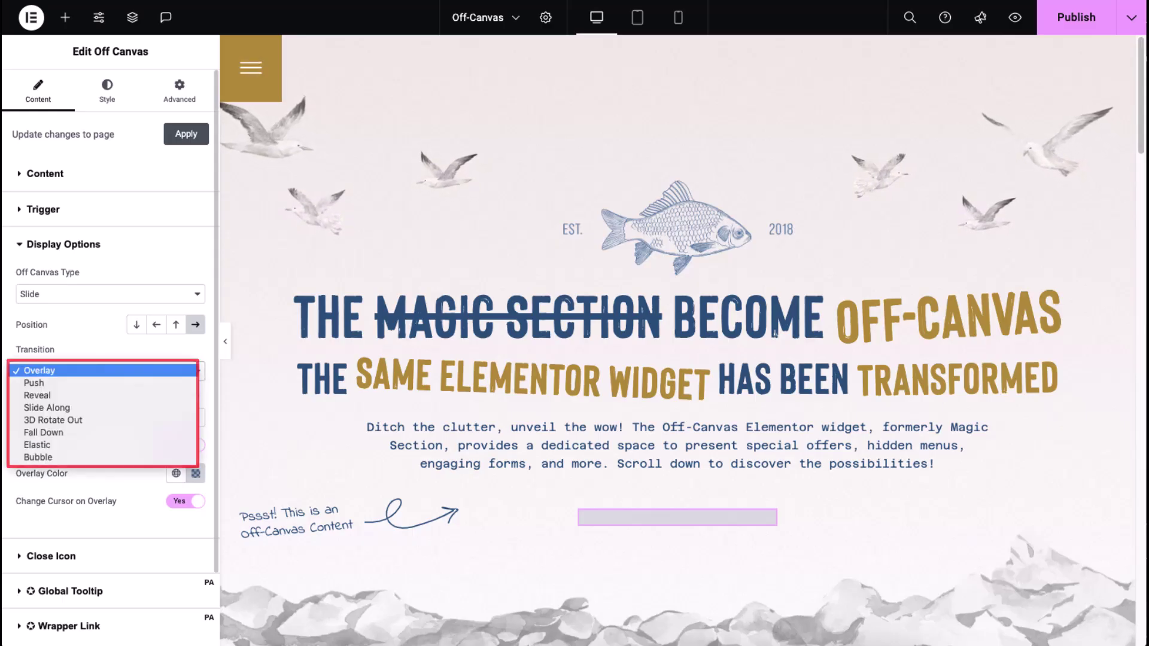
left_click(170, 383)
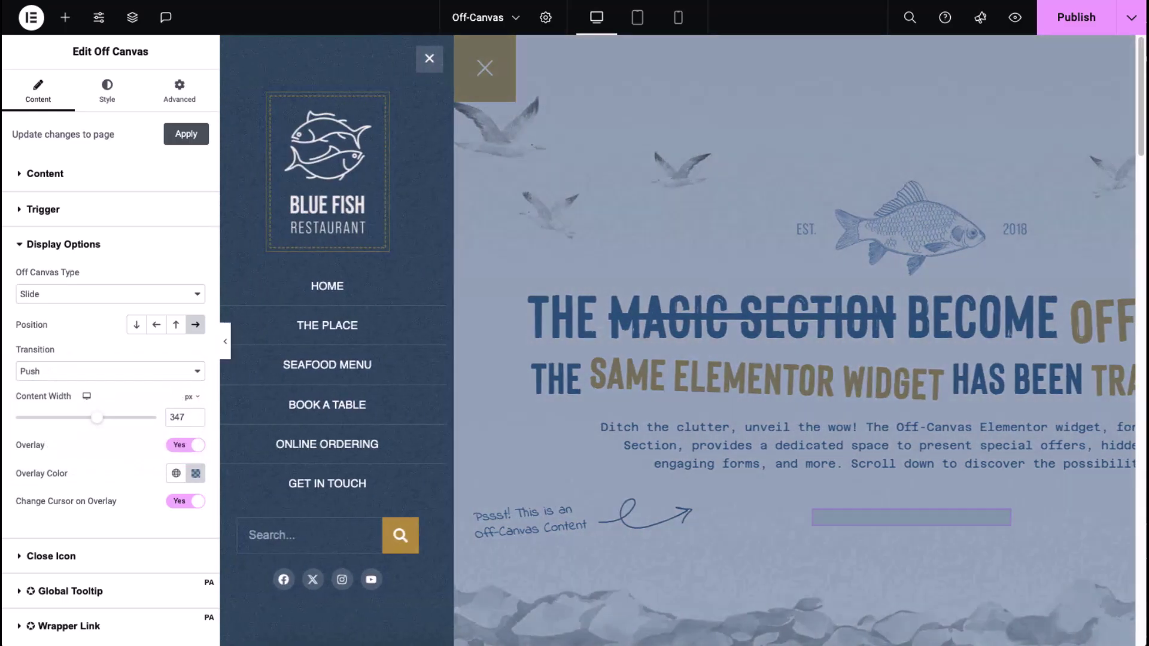
left_click(173, 376)
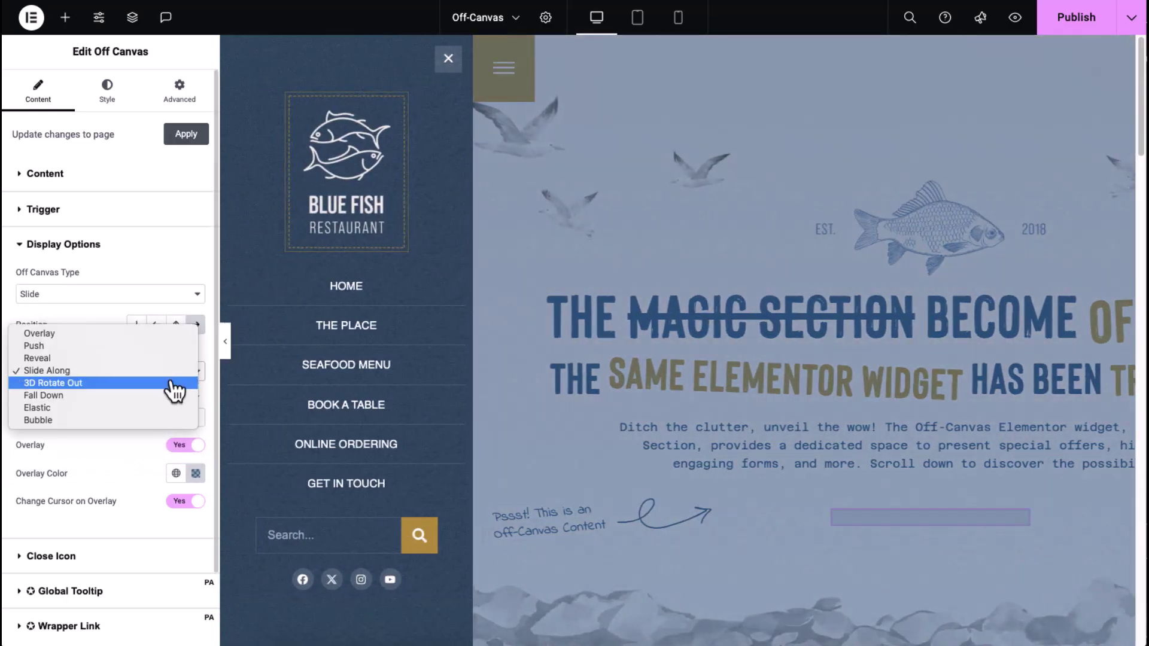
left_click(174, 383)
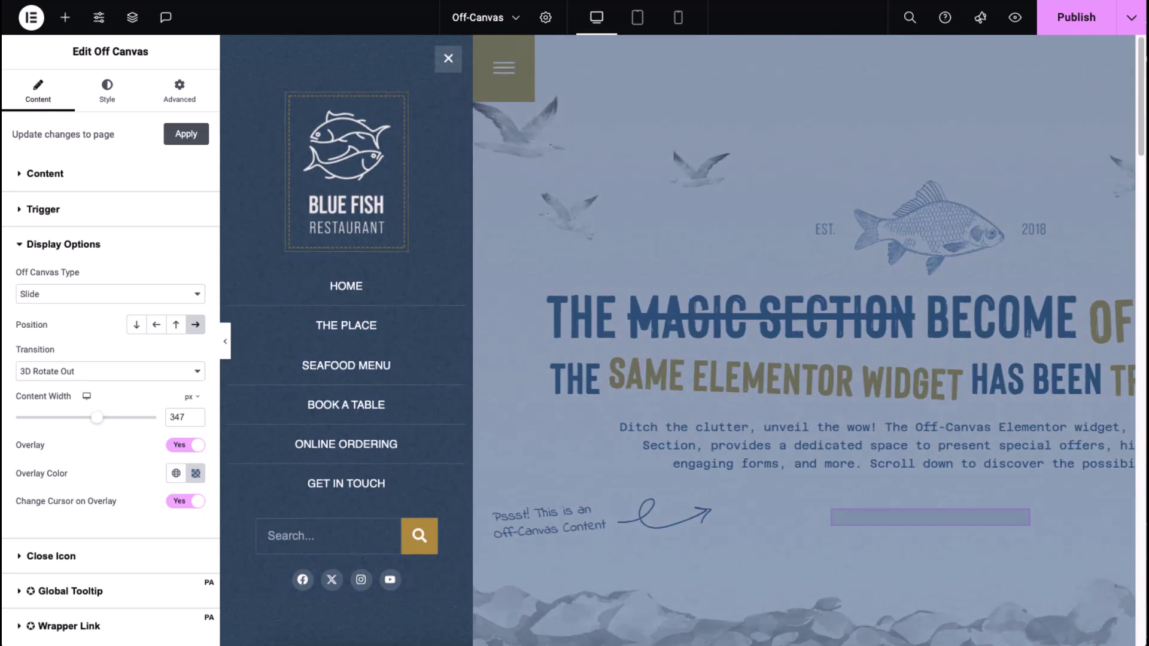
left_click(199, 375)
left_click(197, 386)
key("Down")
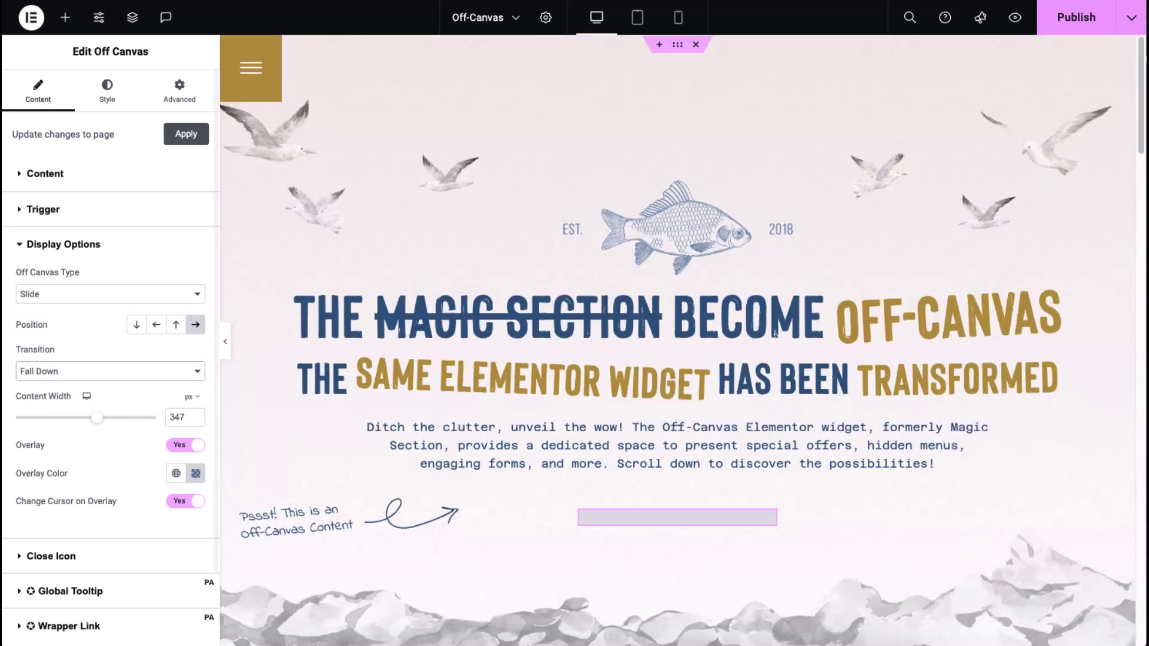
key("Down")
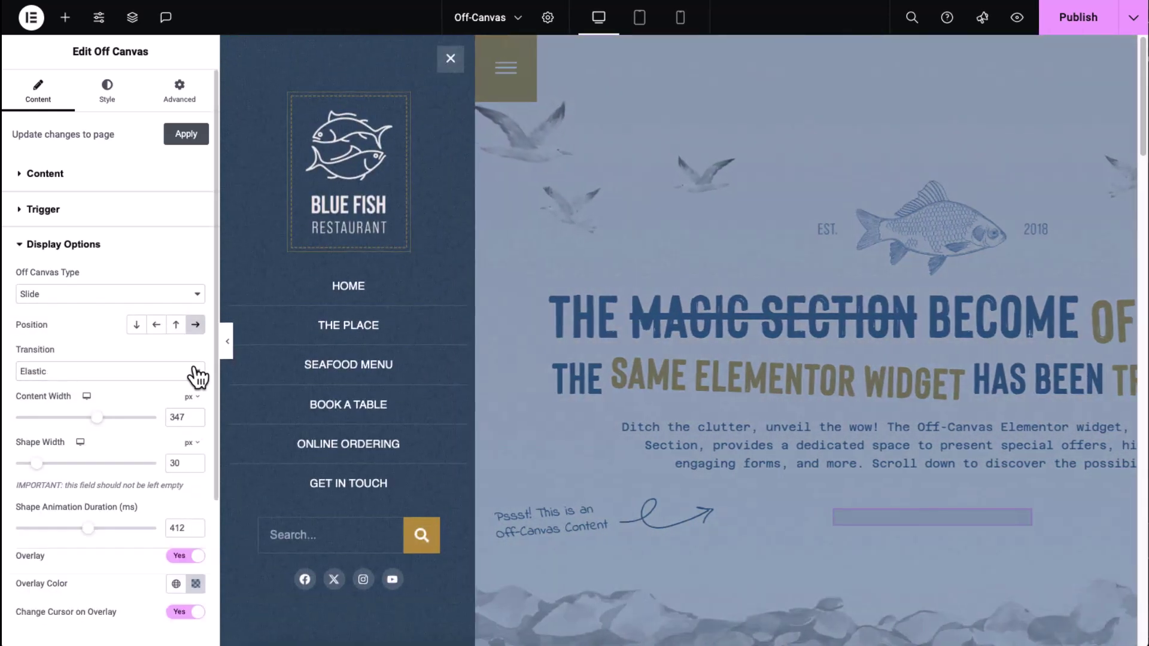
left_click(195, 373)
left_click(190, 388)
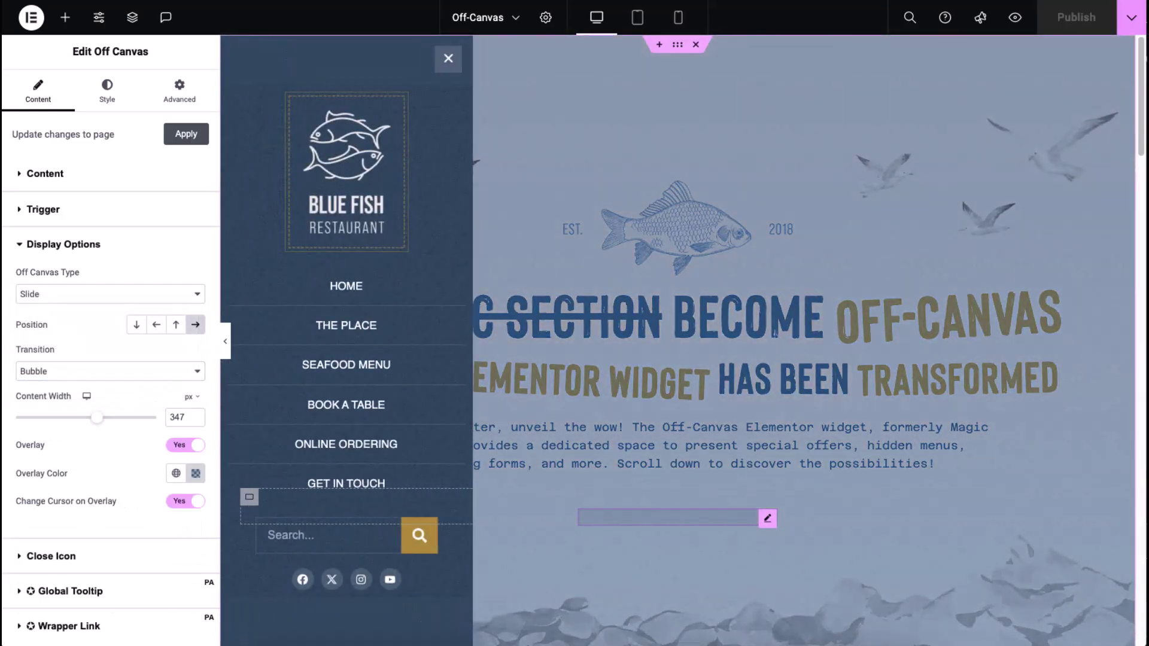
left_click(123, 373)
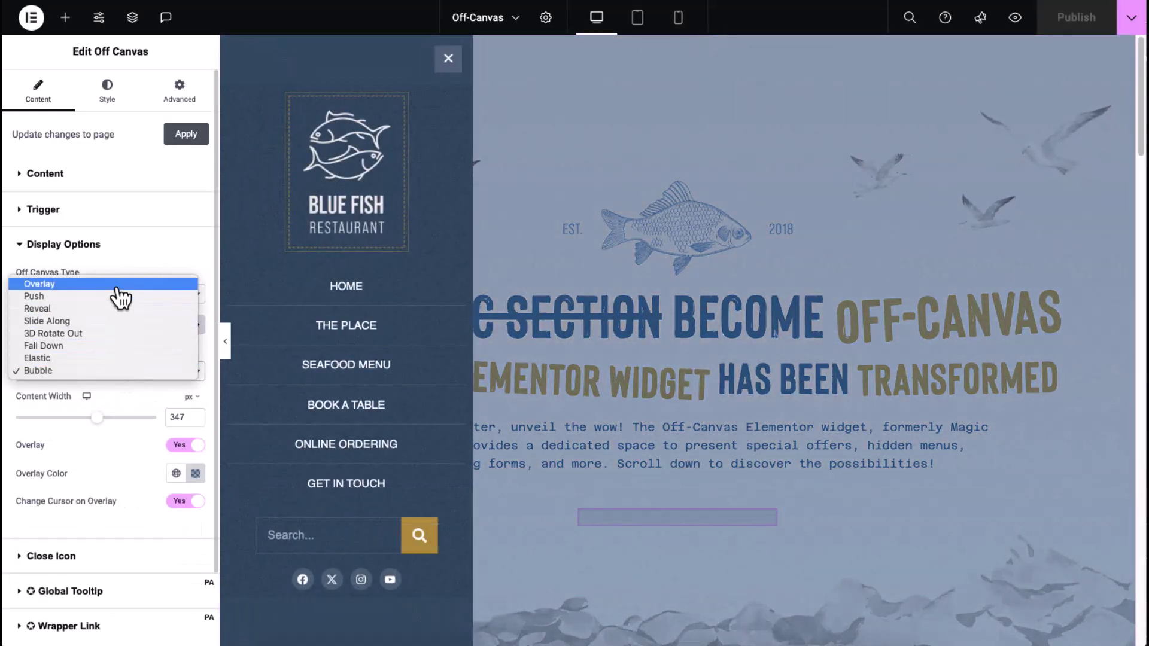
left_click(118, 287)
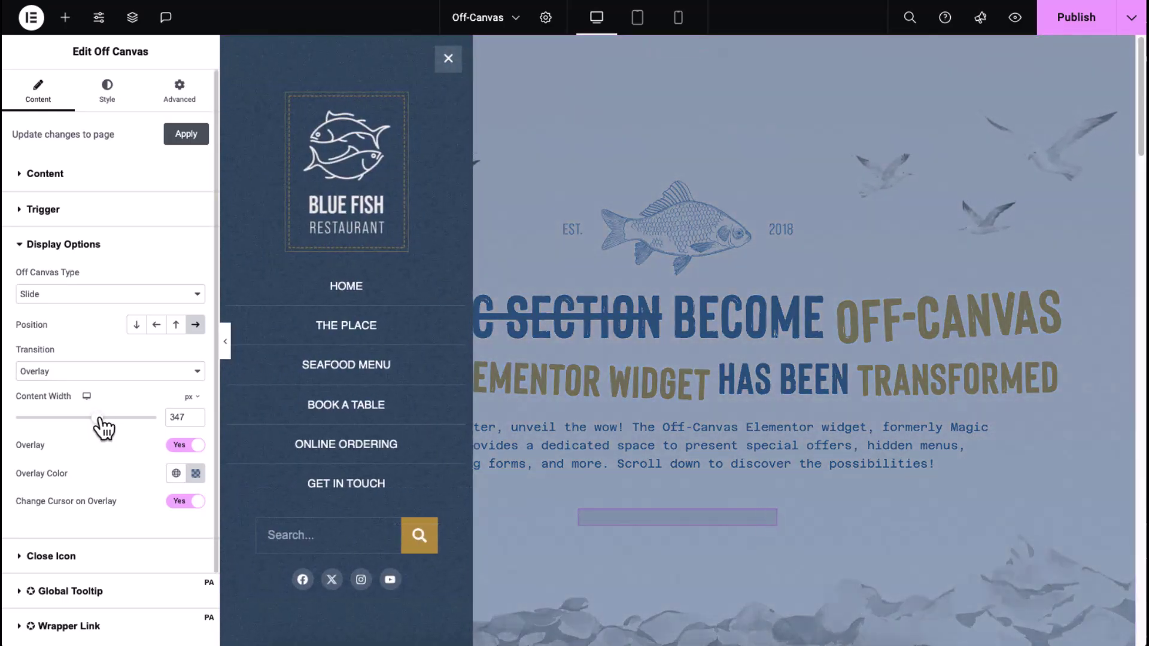
Step: Set the content width to 340 px and test the side menu with the overlay turned off and back on
mouse_move(100, 418)
left_mouse_down()
mouse_move(82, 420)
mouse_move(100, 421)
left_mouse_up()
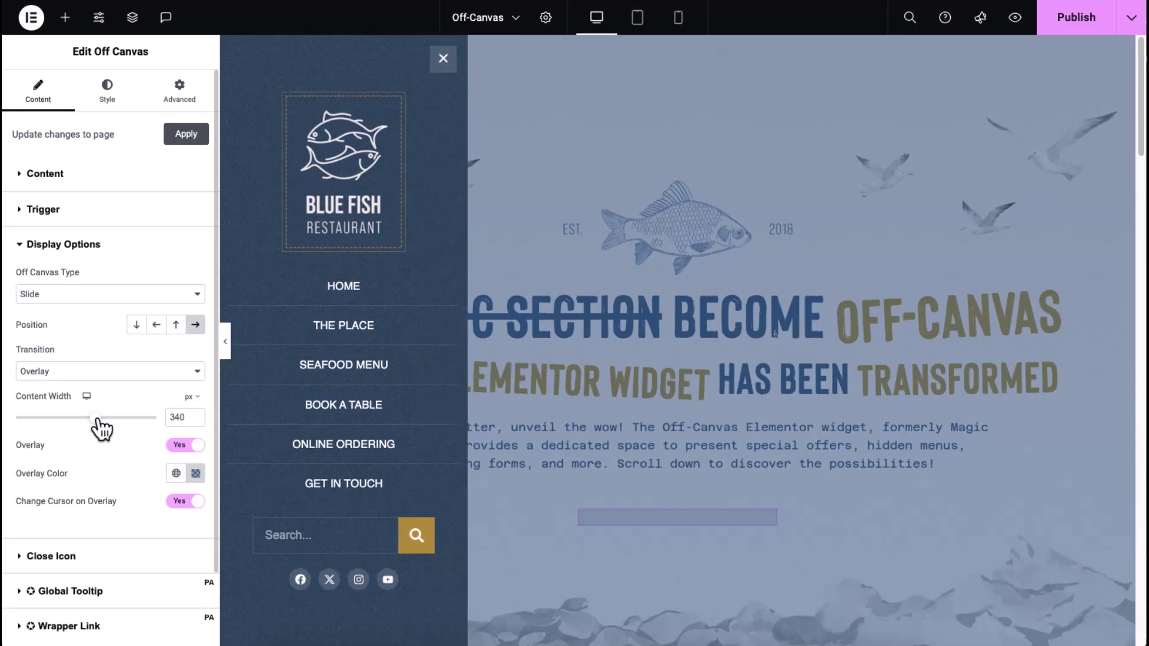
left_click(179, 446)
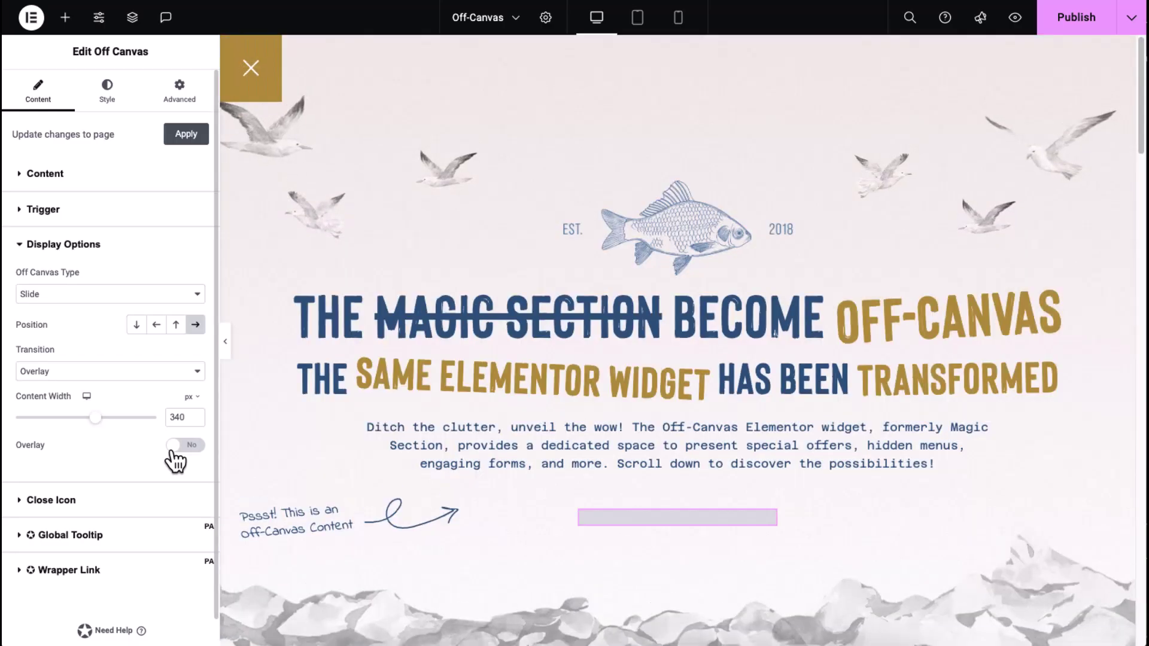
left_click(257, 81)
left_click(183, 446)
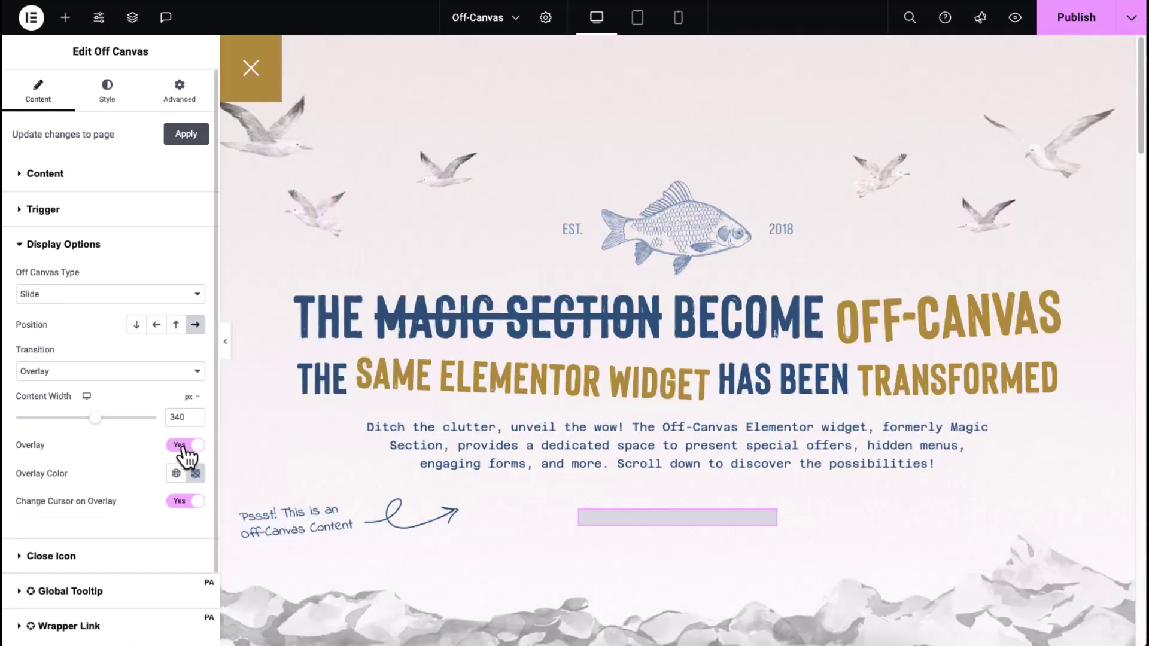
left_click(264, 64)
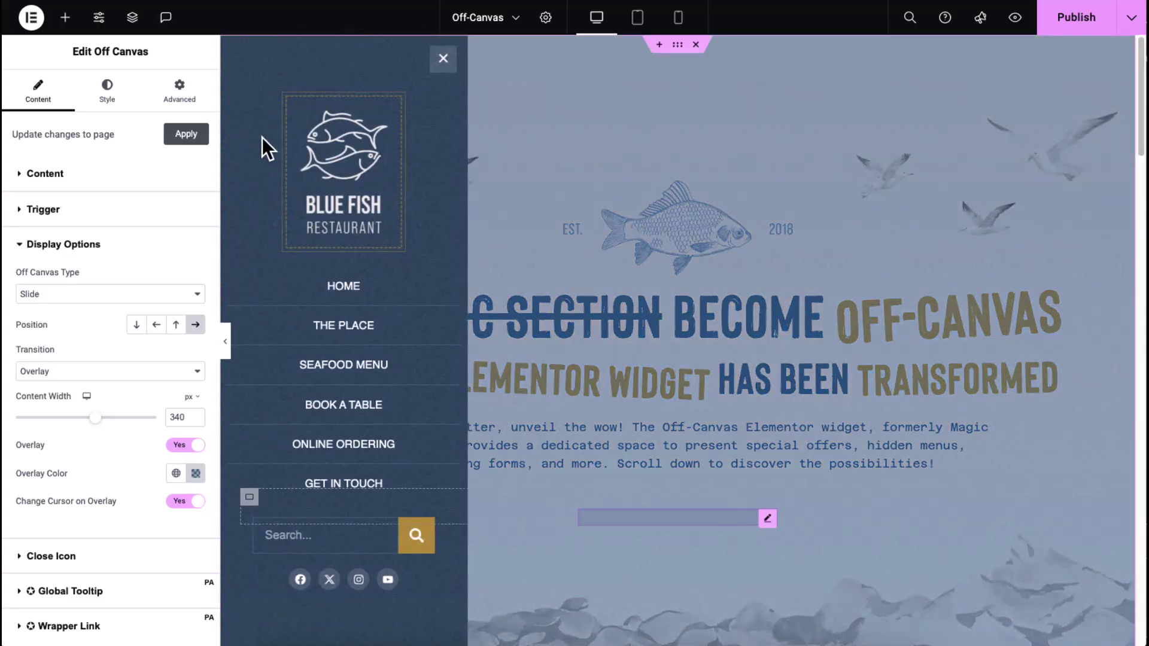
Step: Check the overlay color, and test the overlay's close cursor by closing the side menu from the overlay and reopening it
left_click(196, 475)
left_click(192, 476)
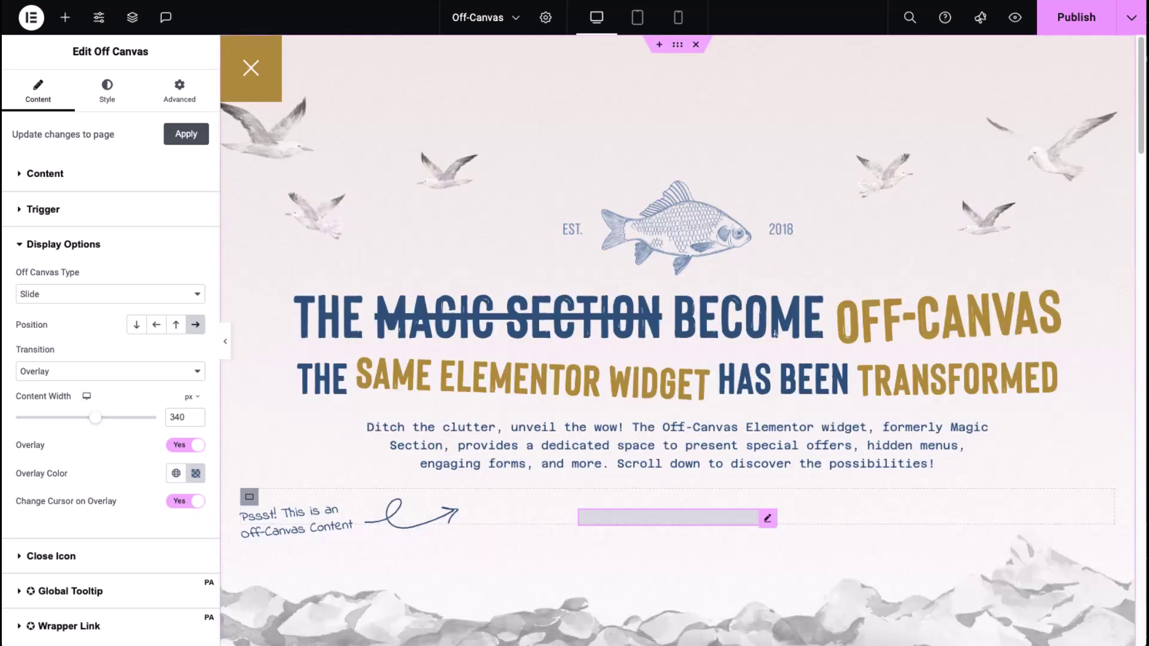
left_click(249, 68)
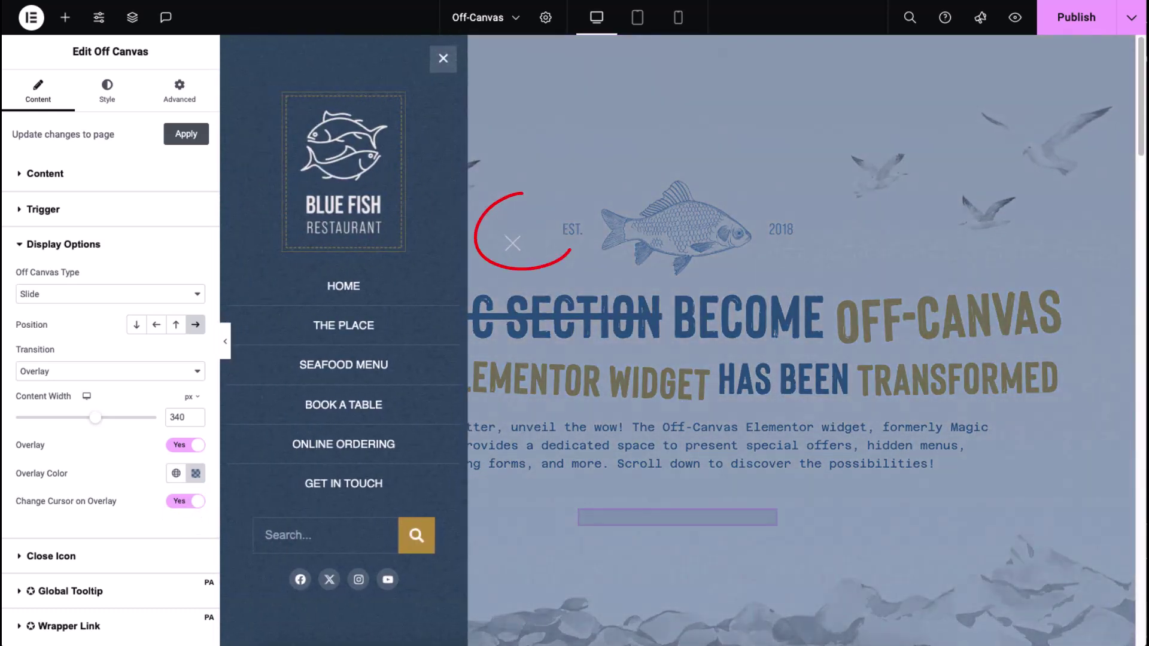
left_click(525, 224)
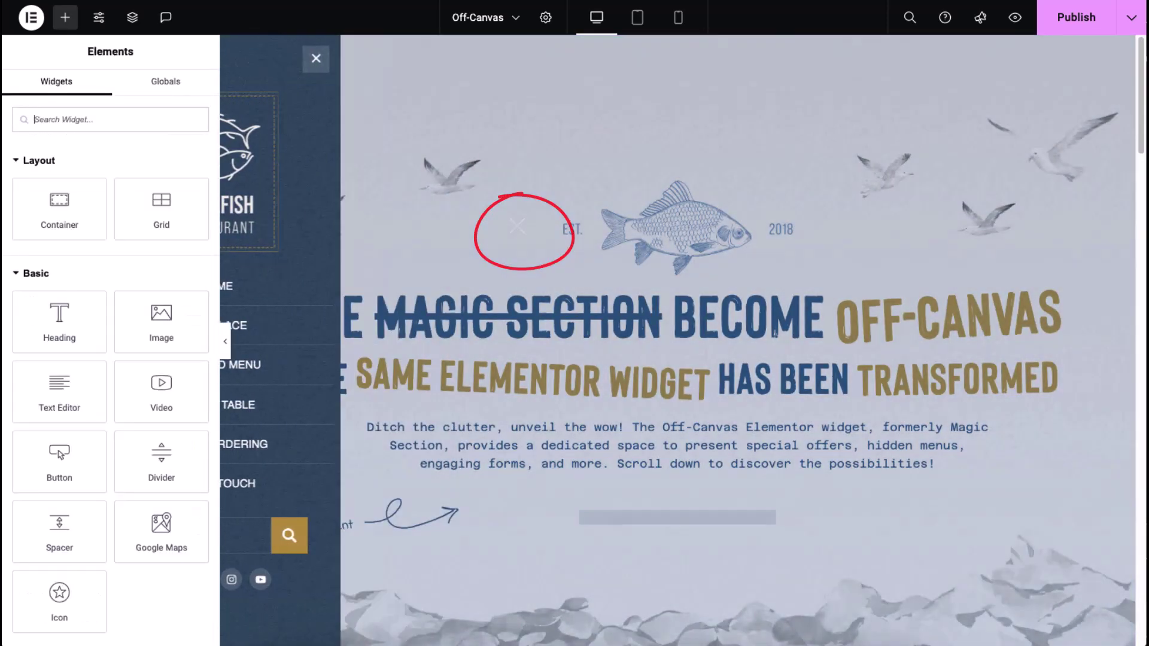
left_click(251, 73)
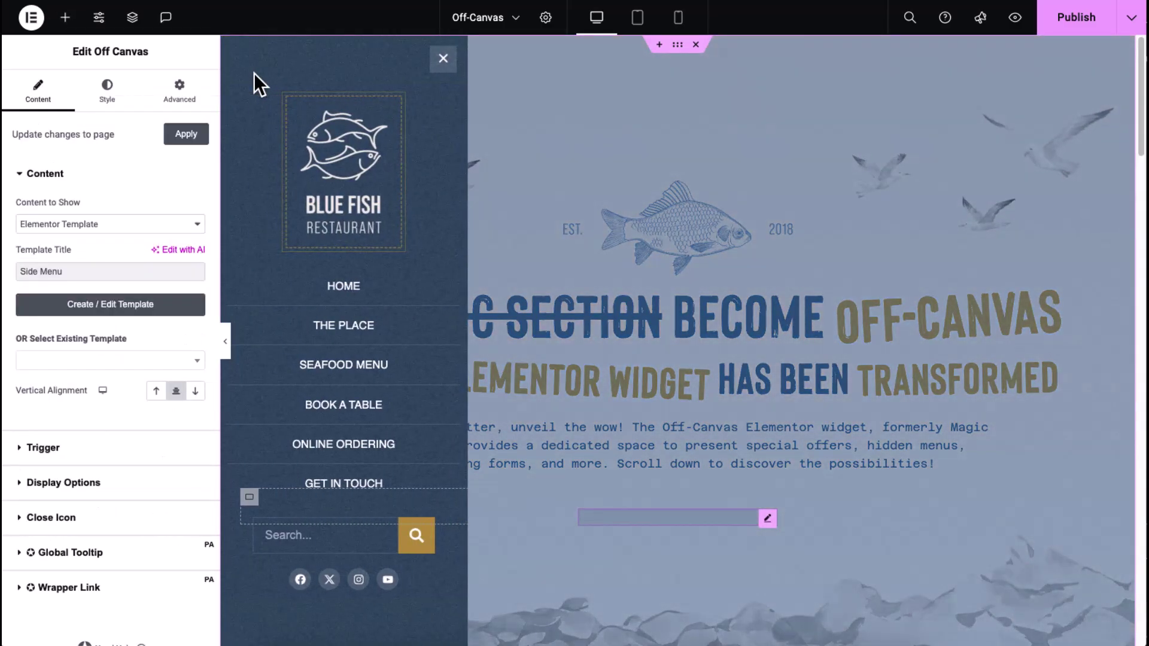
Step: Switch the display type to Corner and preview the side menu with the Slide transition
left_click(177, 480)
left_click(178, 294)
left_click(179, 306)
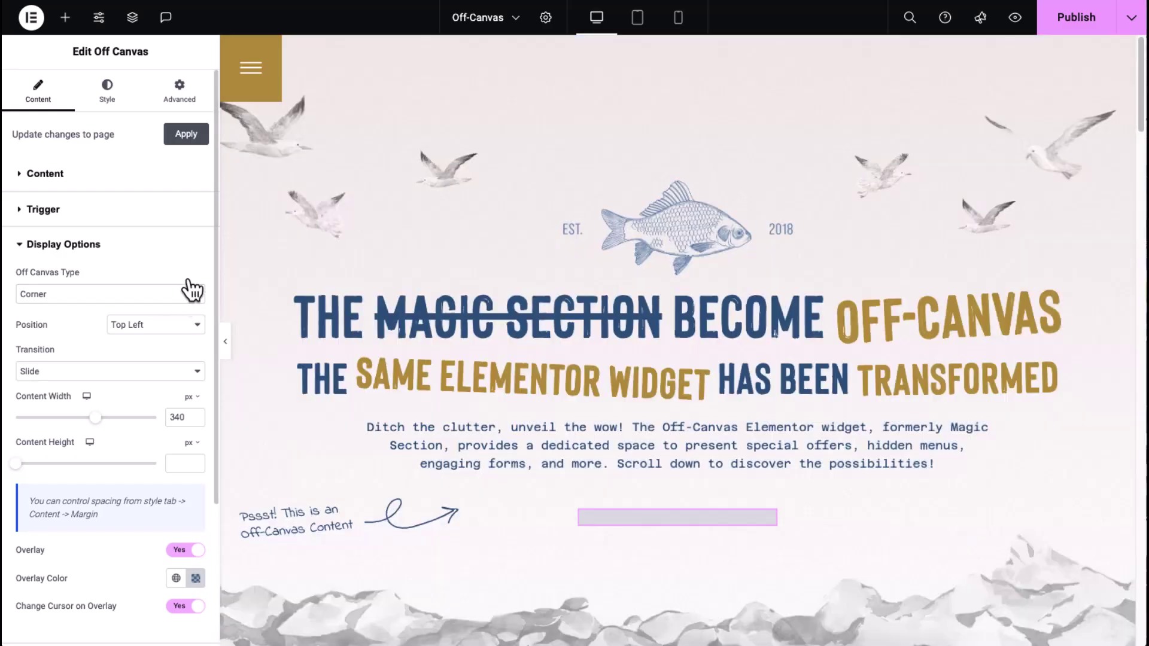
left_click(256, 96)
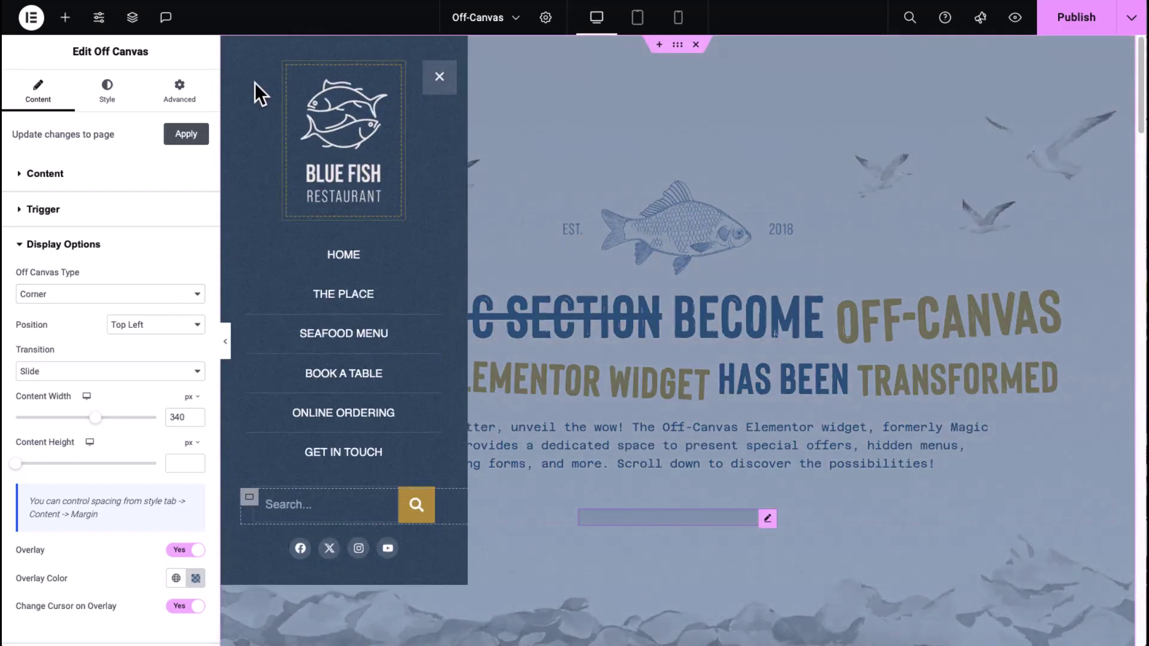
Step: Preview the Corner type with the Morph transition, and set the off-canvas type back to Slide
left_click(179, 372)
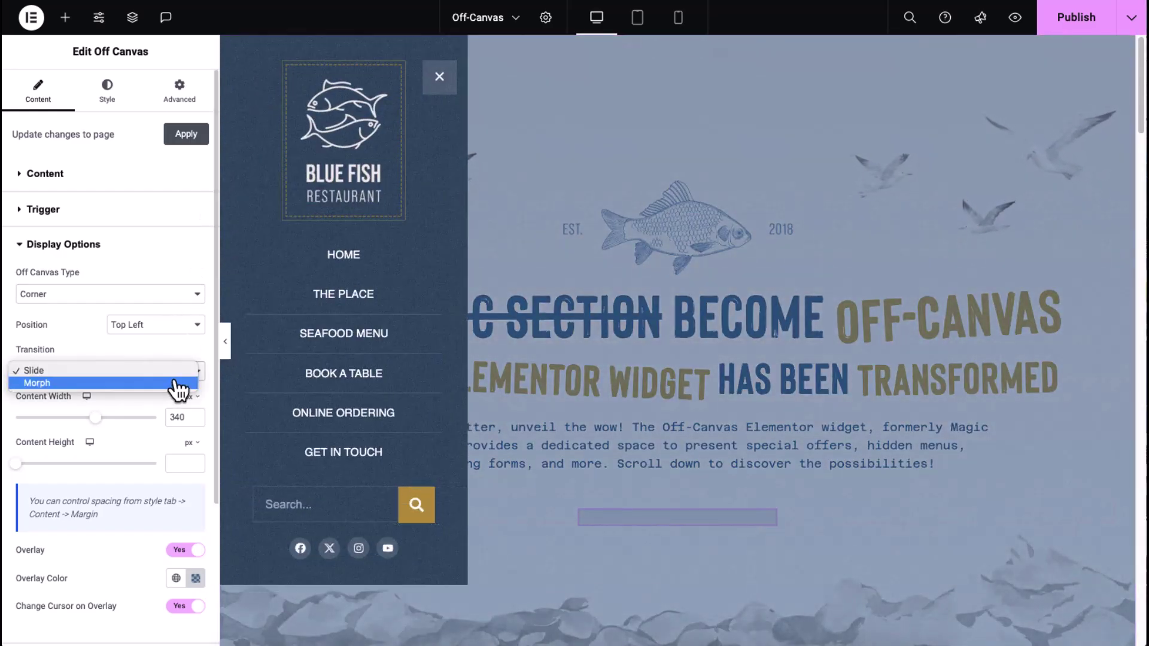
left_click(174, 383)
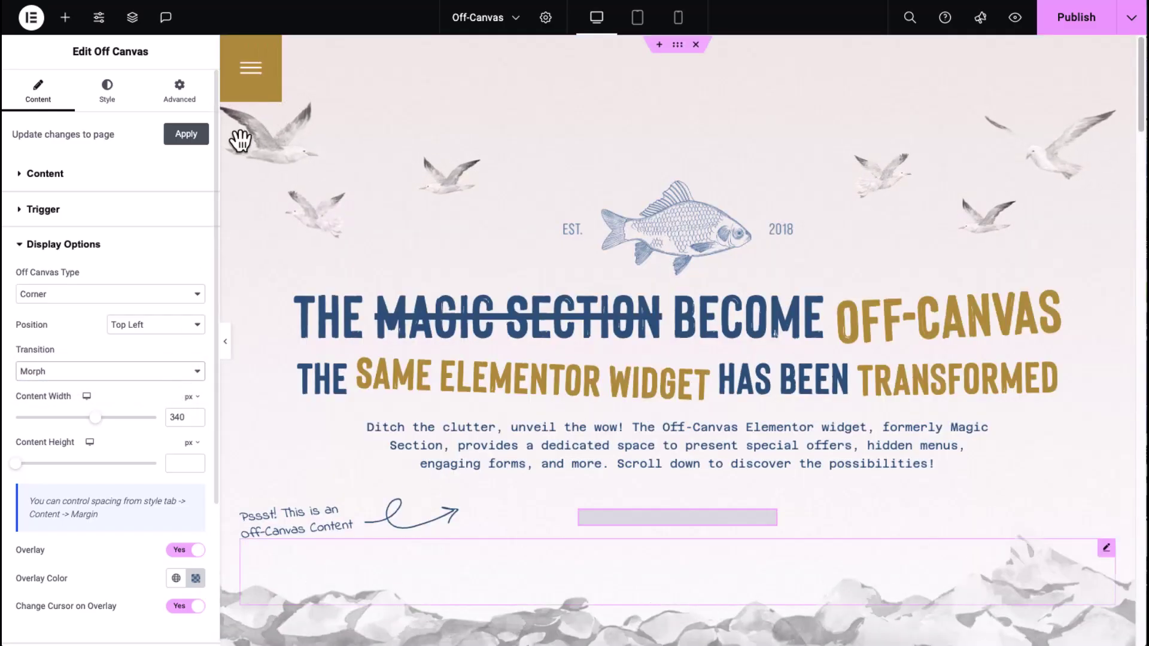
left_click(257, 57)
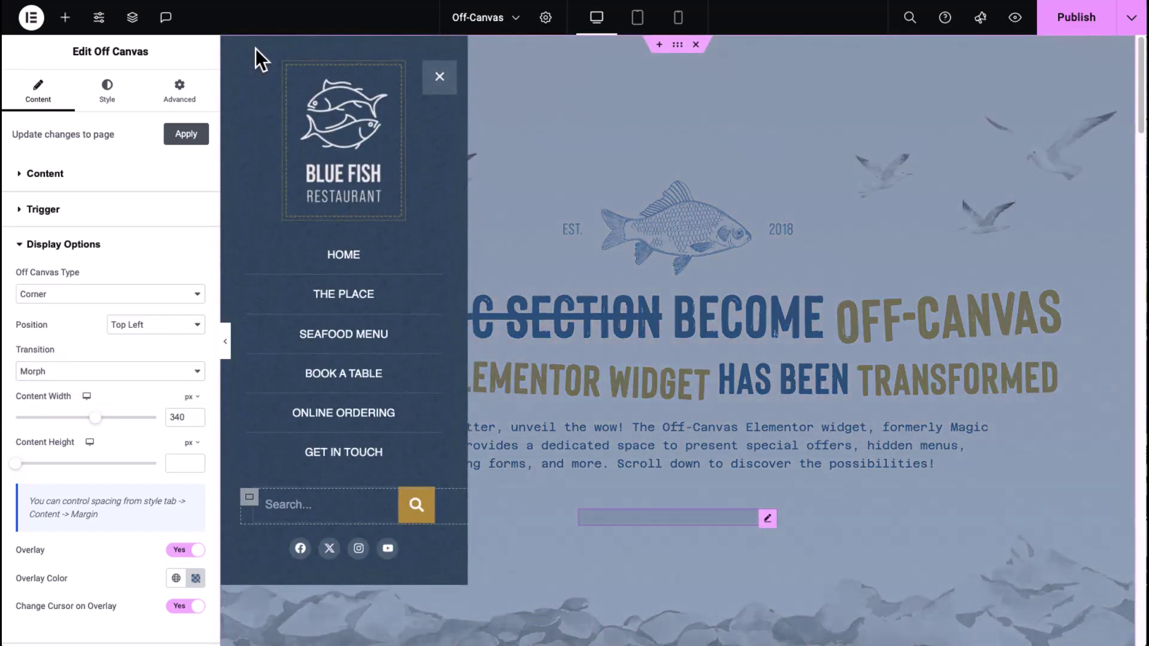
left_click(176, 305)
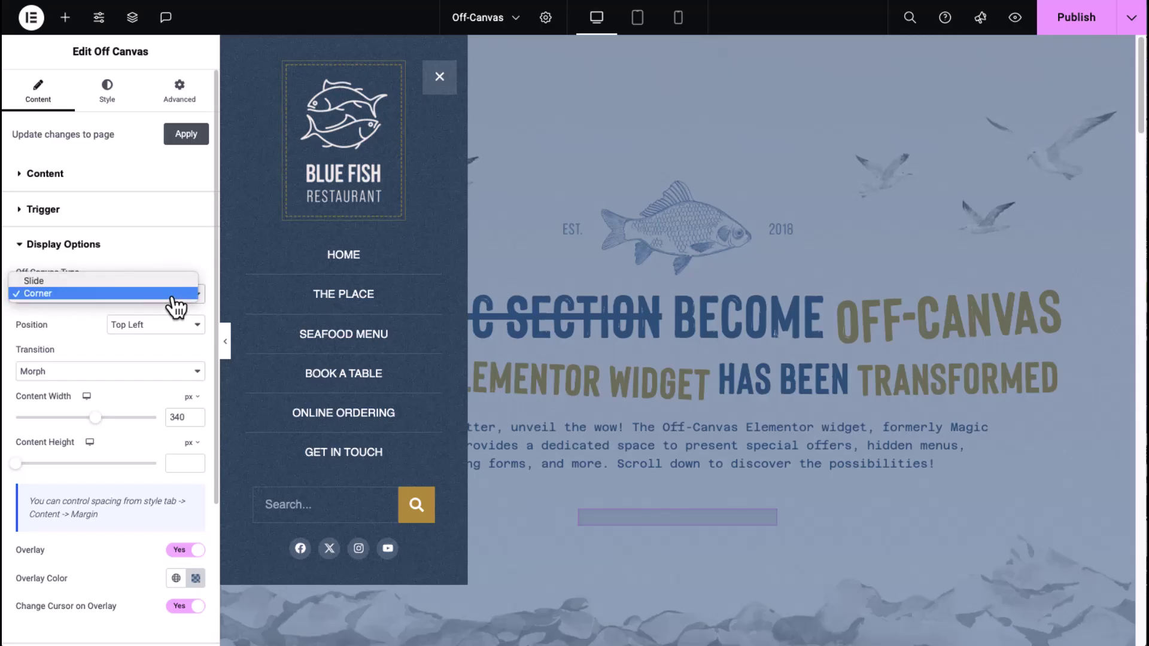
left_click(172, 281)
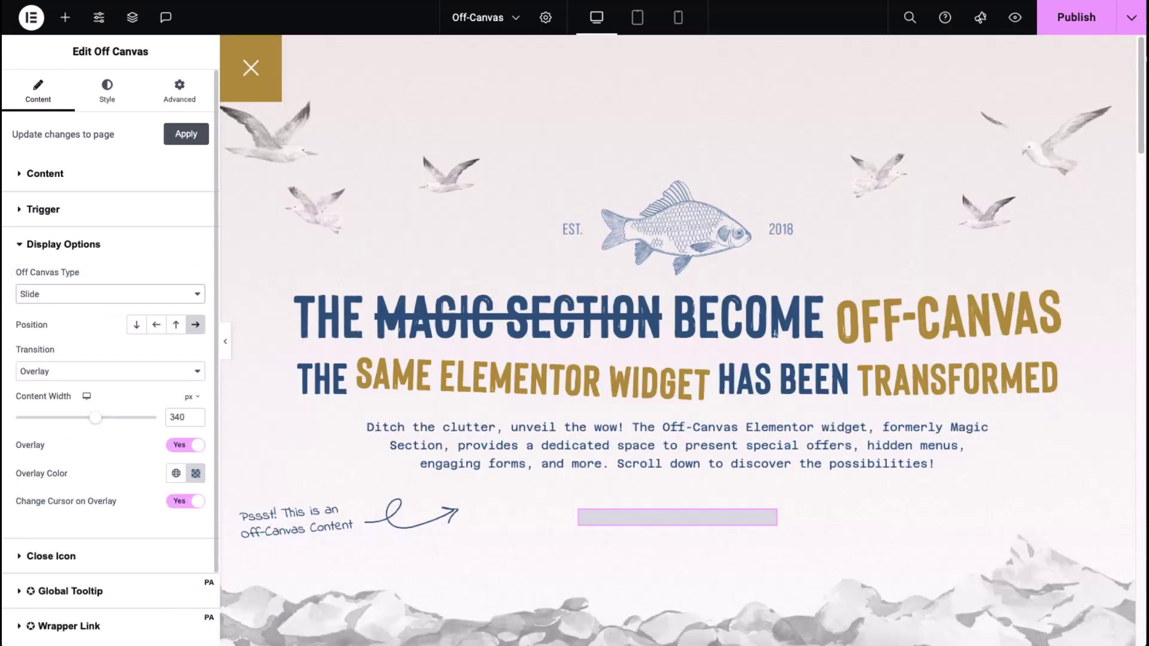
Step: Try the alternative close icon styles and the left icon position on the opened side menu, and set the position back to right
left_click(103, 554)
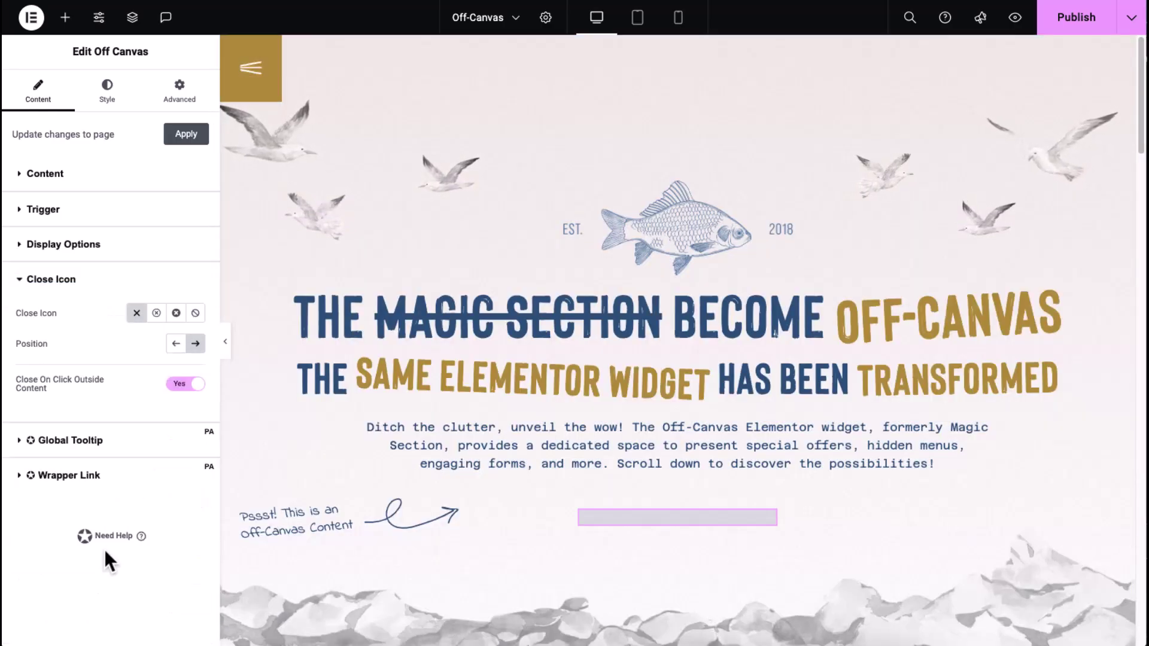
left_click(250, 72)
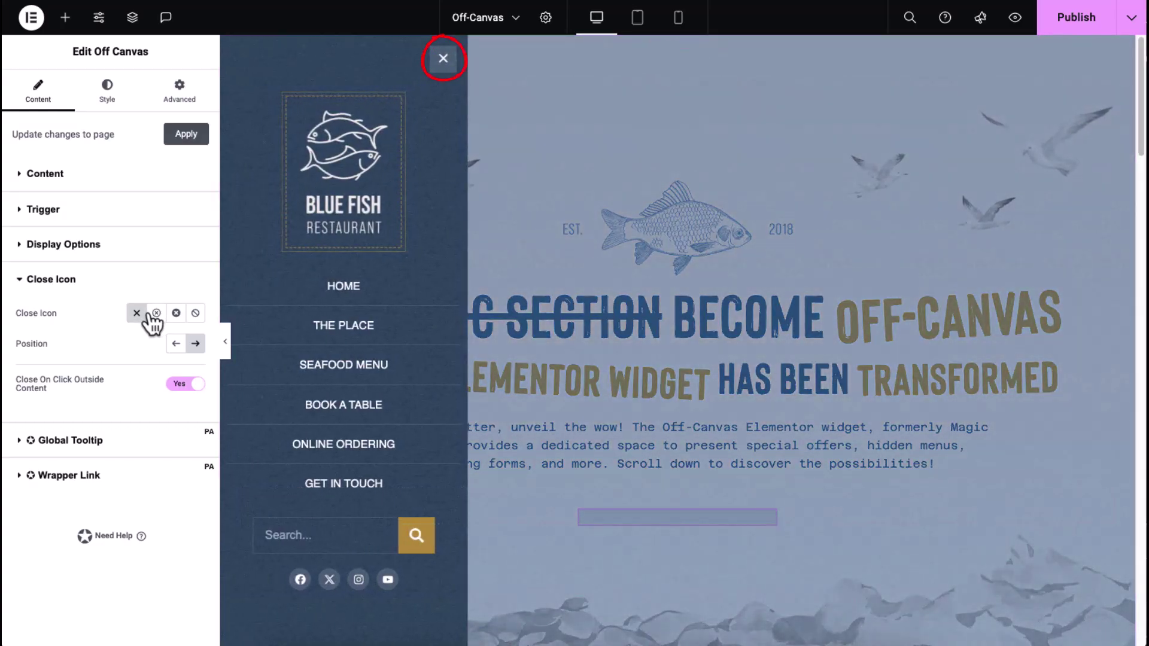
left_click(156, 313)
left_click(176, 313)
left_click(172, 344)
left_click(196, 344)
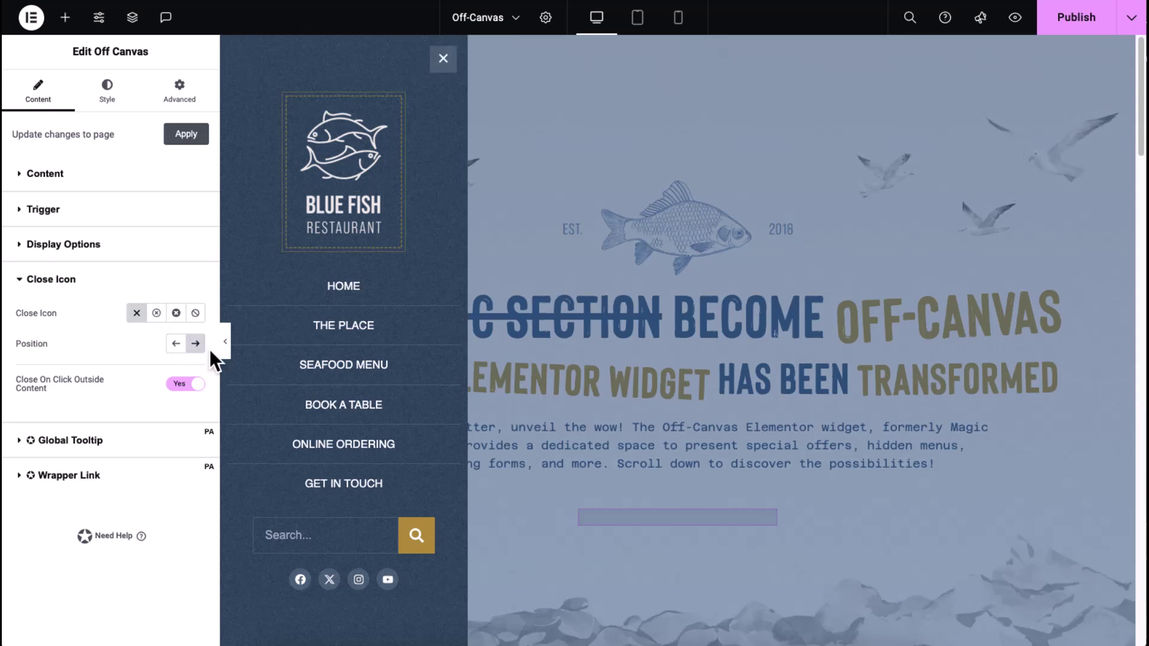
Step: Switch closing on click outside the content off and back on, and test it by closing the opened side menu from the overlay
left_click(198, 384)
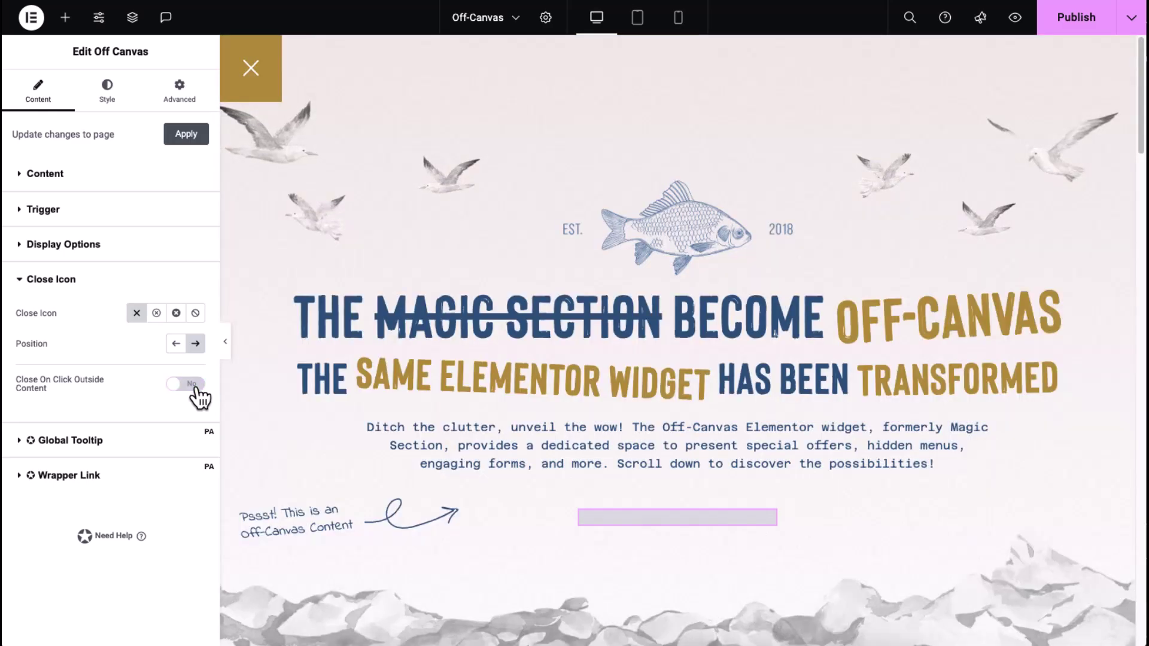
left_click(197, 386)
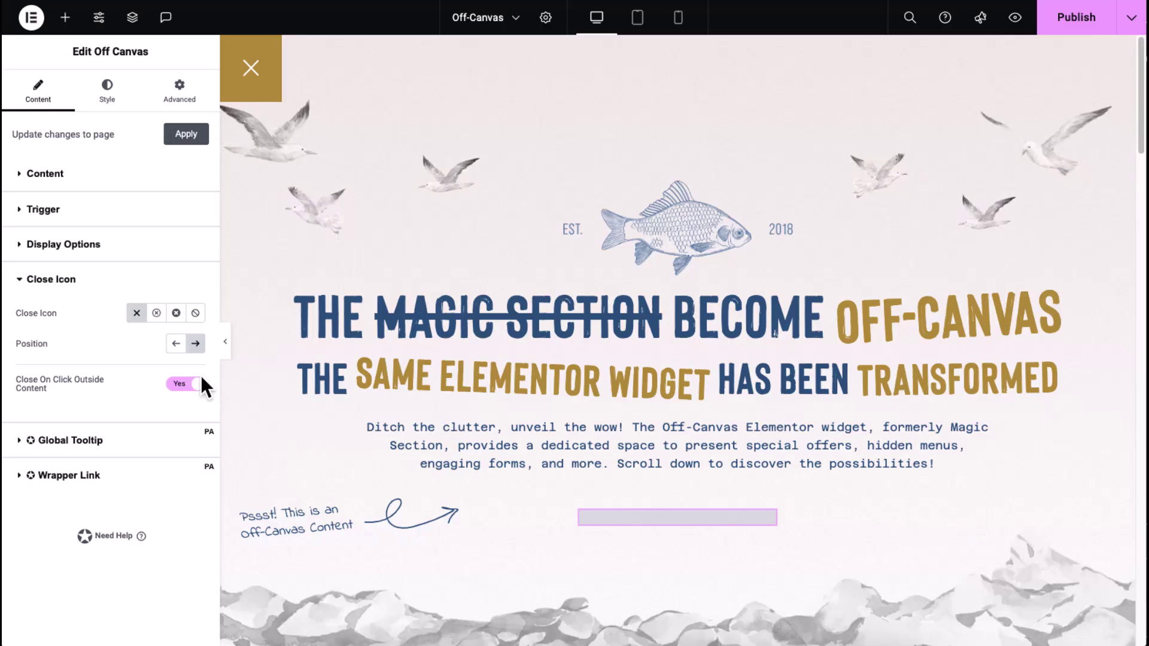
left_click(265, 69)
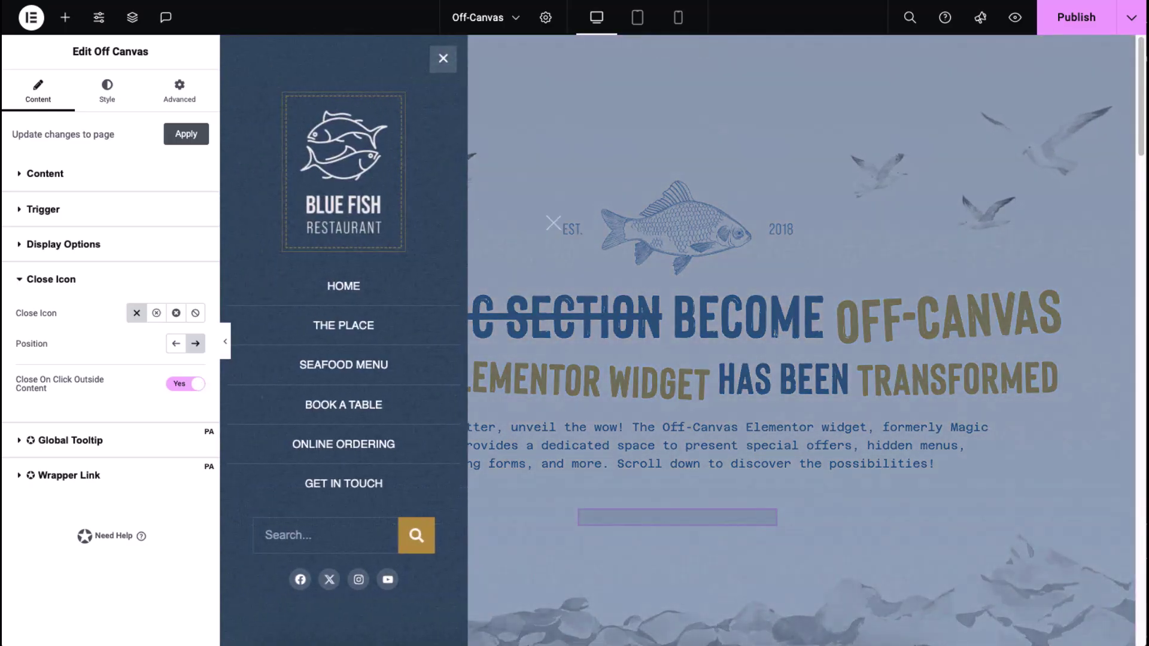
left_click(544, 211)
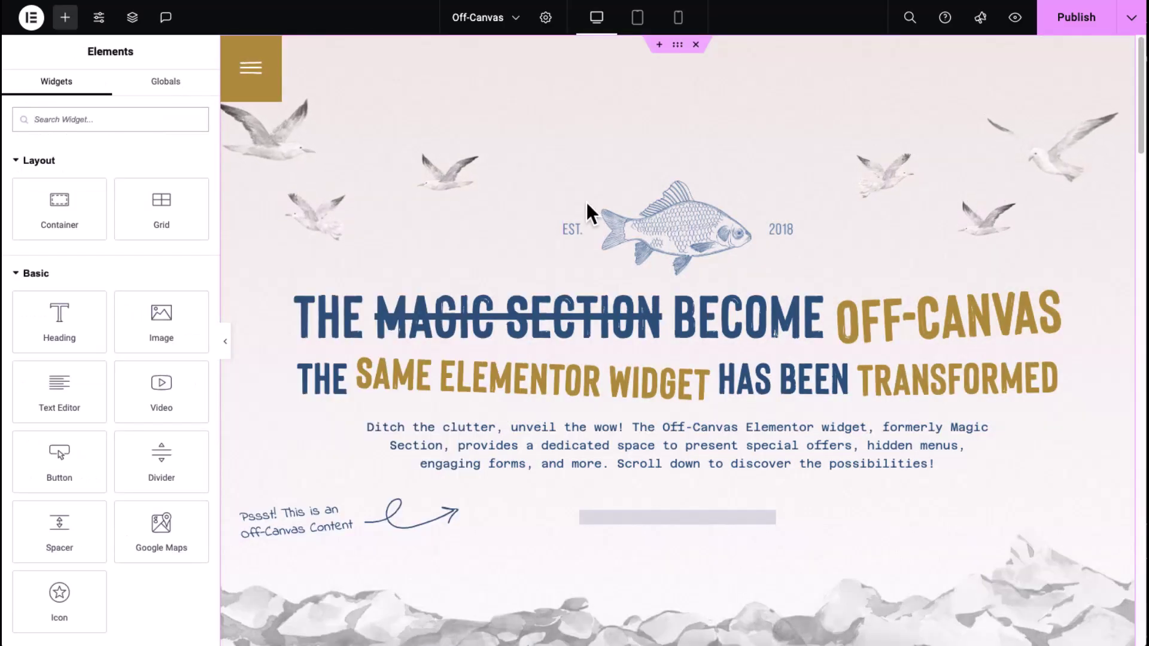
Step: Publish the page and test opening the side menu and closing it with its close icon on the live page
left_click(1076, 25)
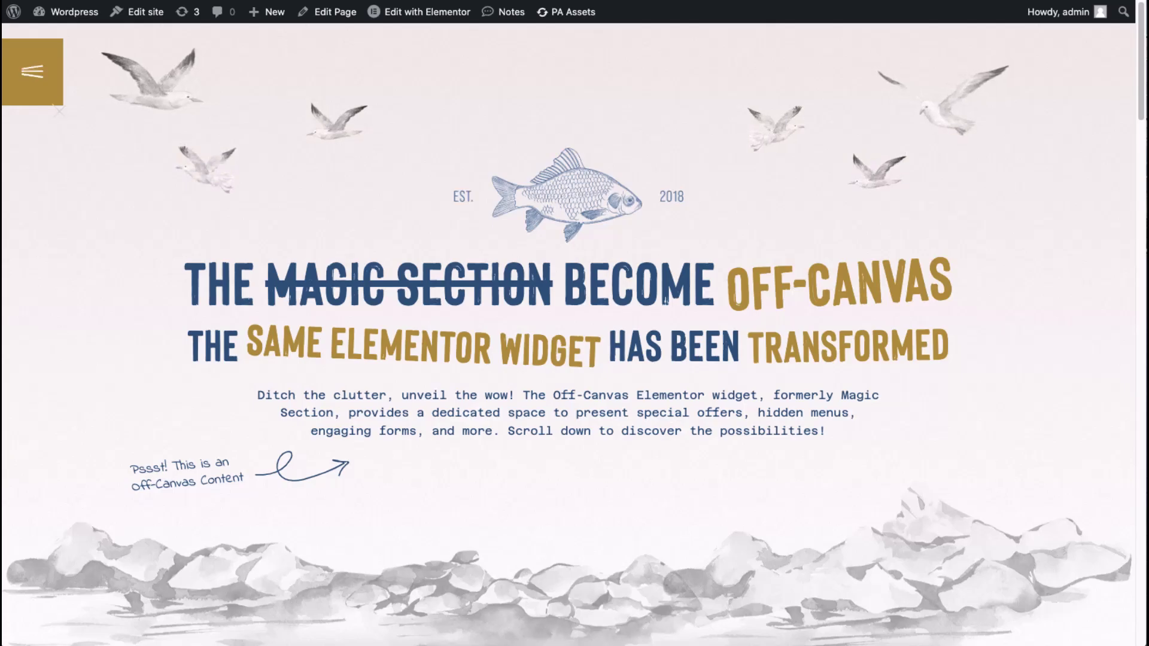
left_click(47, 99)
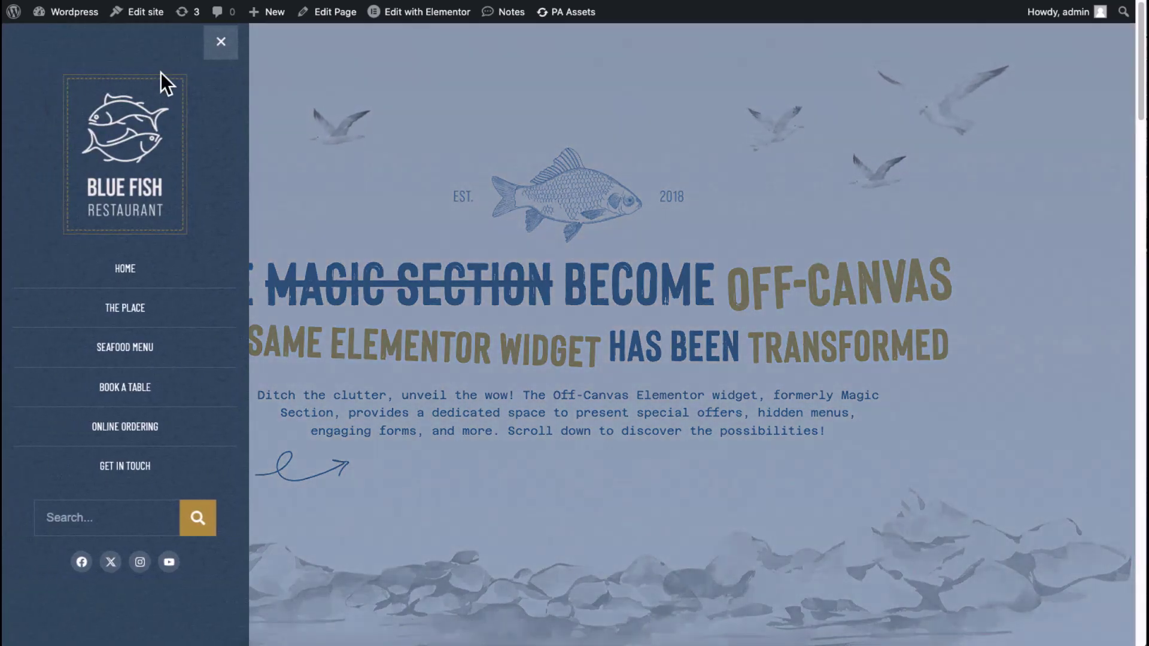
left_click(220, 43)
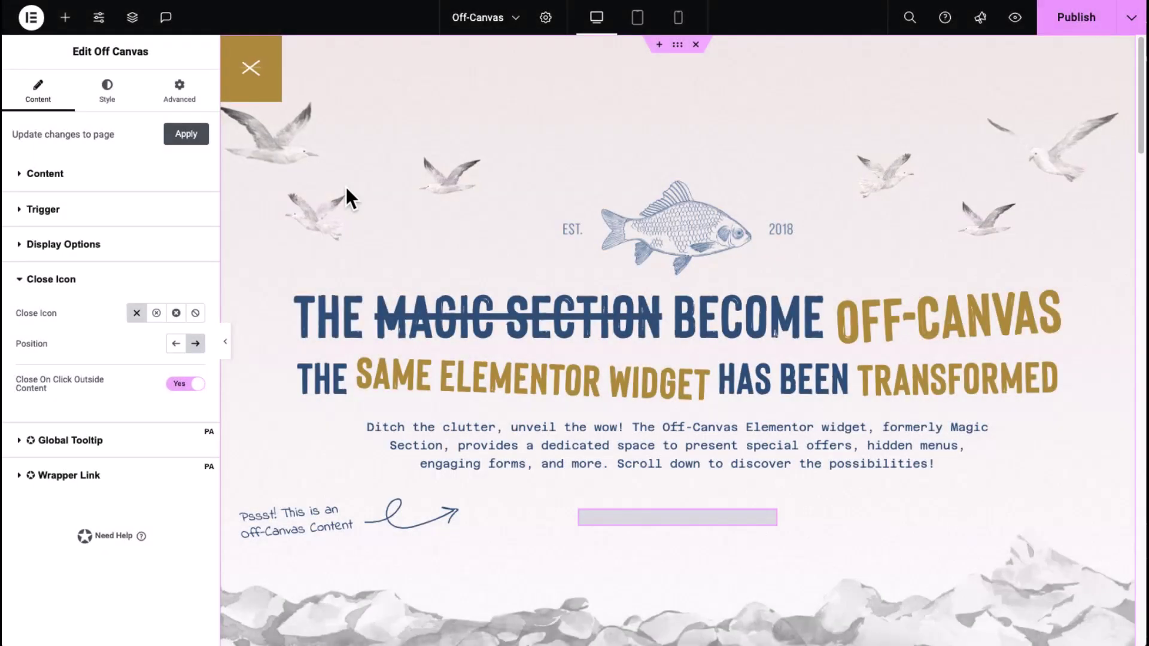
Step: Add a new section above the hero, open the Premium Addons template library for it and filter the templates by the Off - Canvas widget
left_click(659, 53)
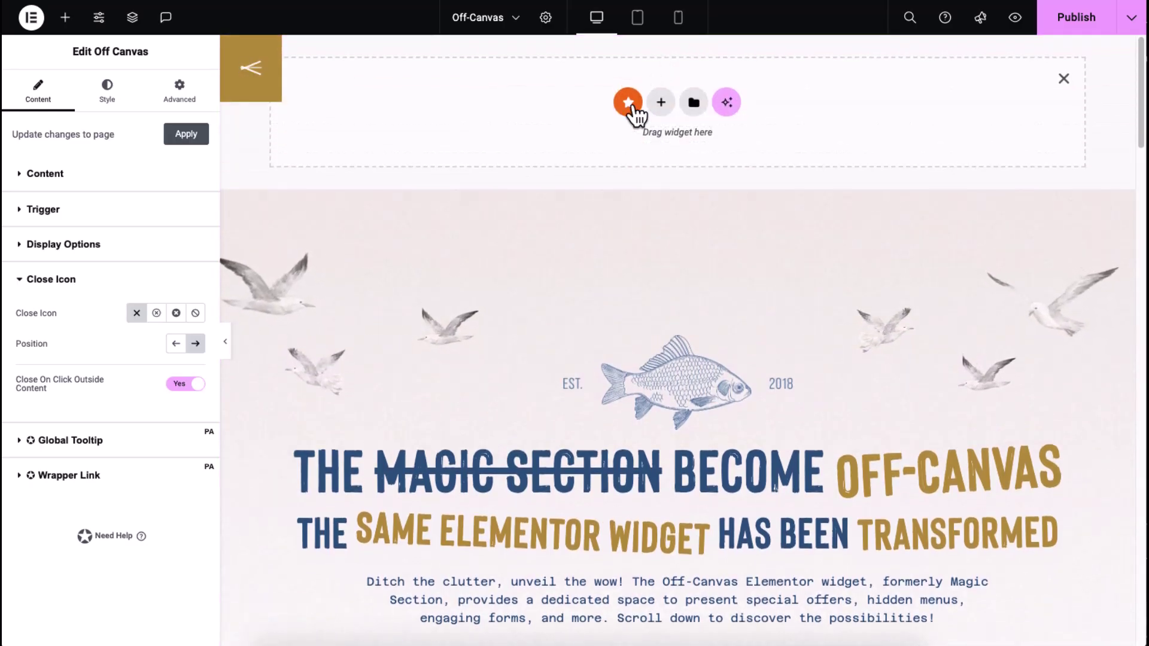
left_click(633, 105)
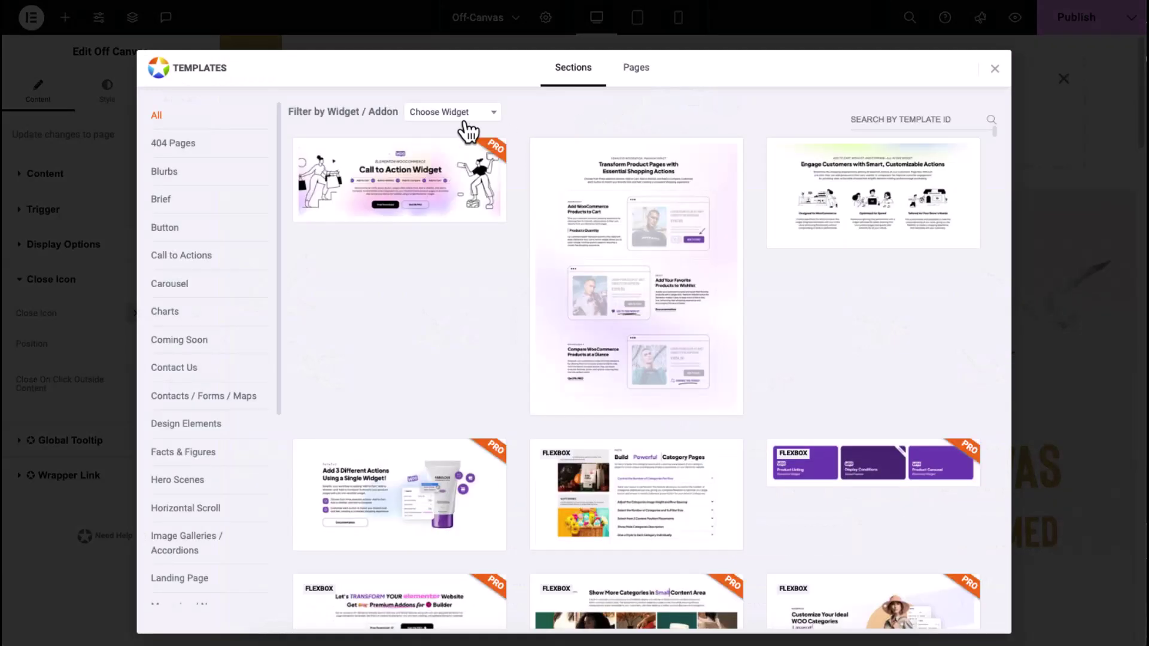
left_click(459, 114)
type("Off")
left_click(453, 162)
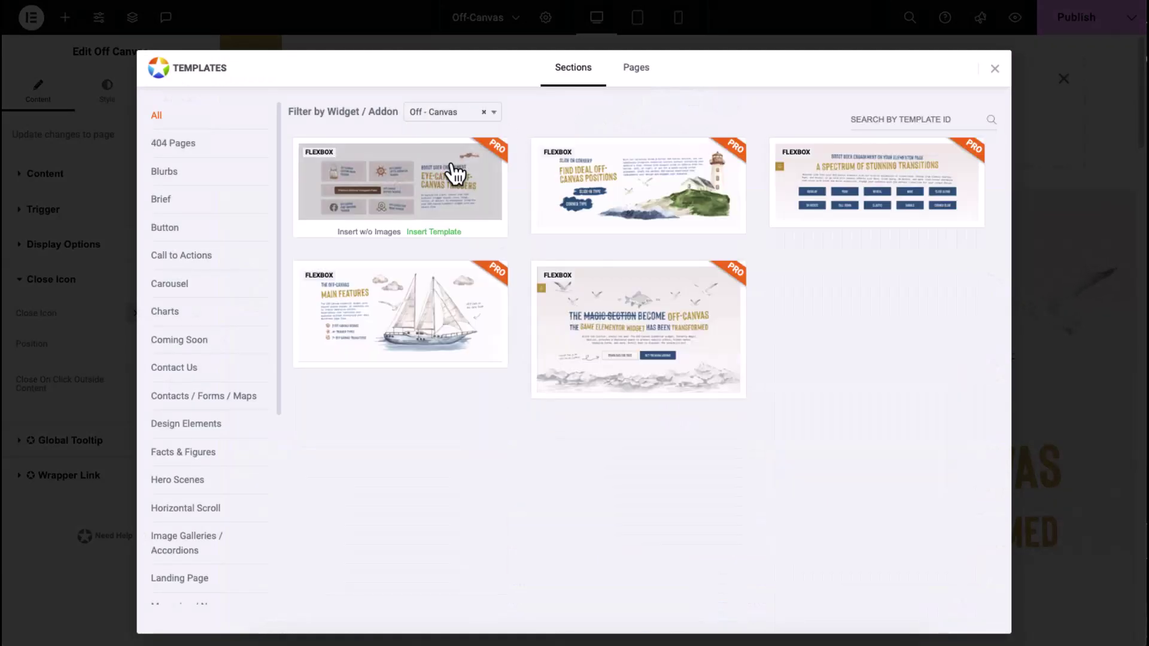
Step: Insert the "The Magic Section Become Off-Canvas" template into the page, and test opening and closing its side menu
left_click(574, 320)
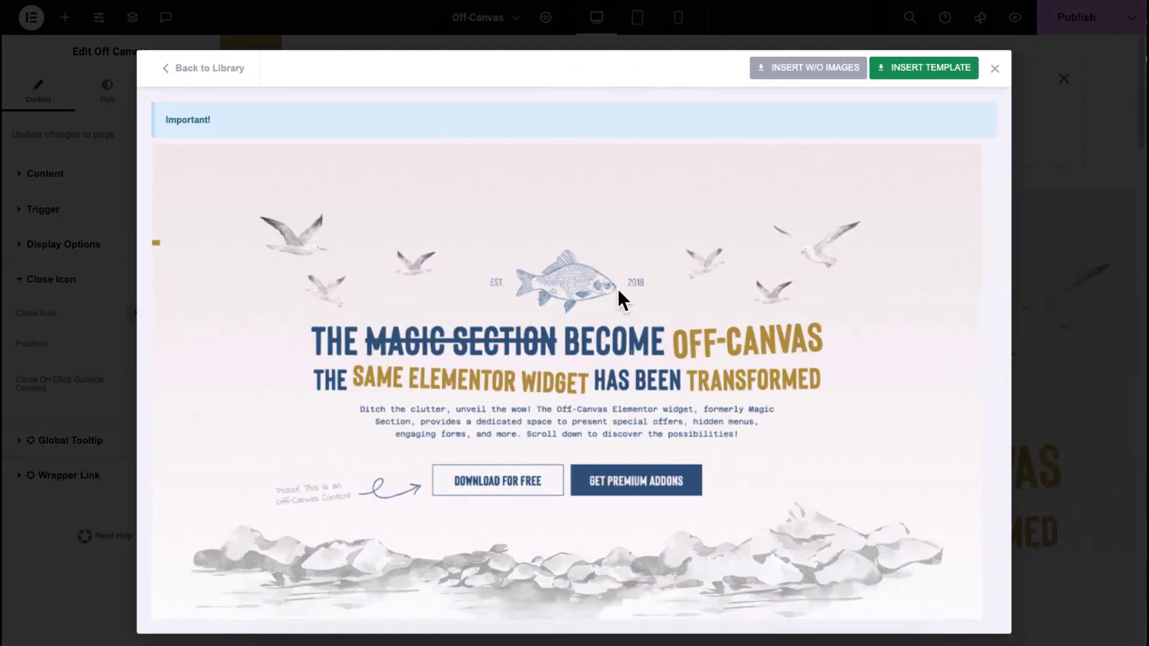
left_click(922, 75)
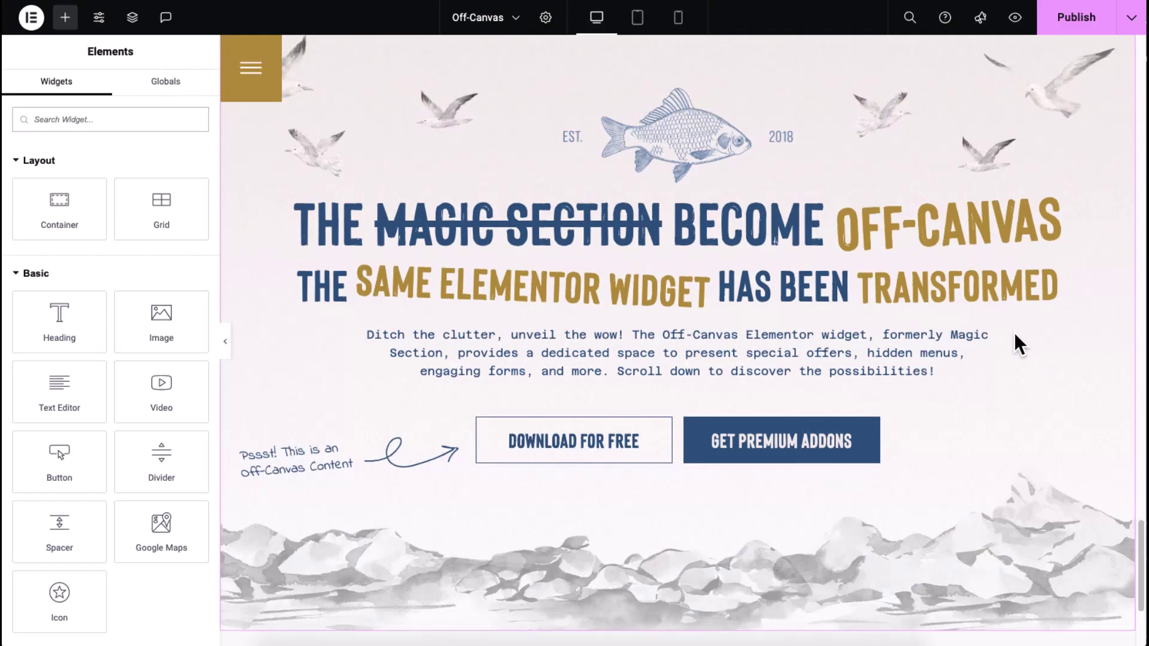
left_click(262, 75)
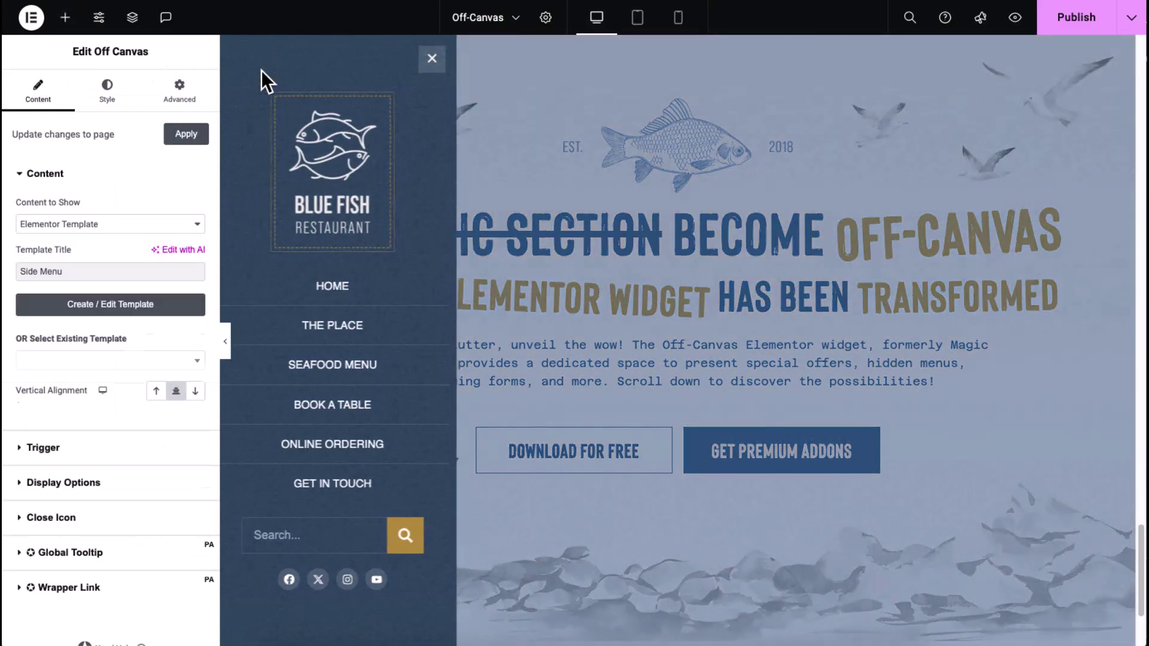
left_click(439, 75)
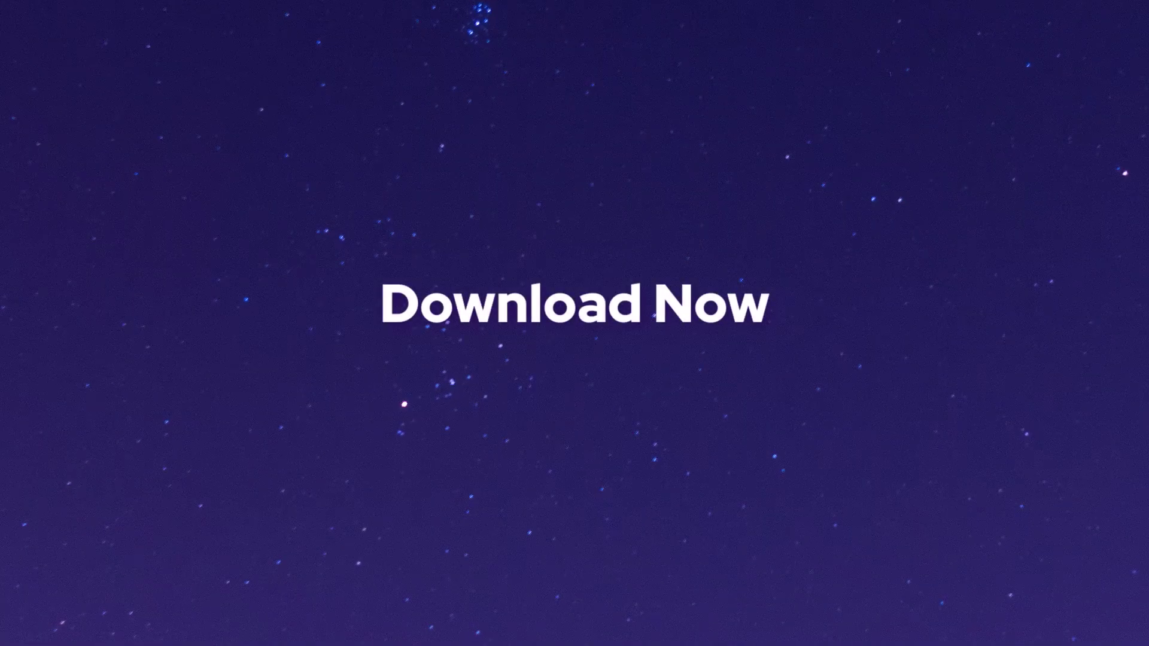